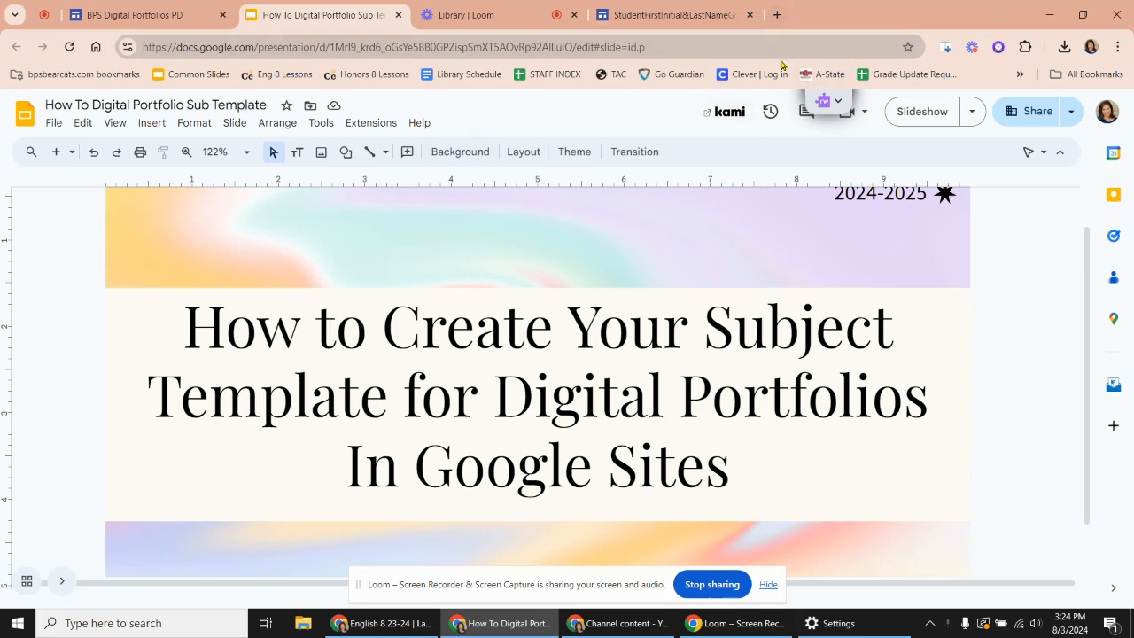
# - Open Google Sites in a new browser tab and create a site from the gallery's "*Updated* Faculty Template--Subject Only" template
pyautogui.click(776, 15)
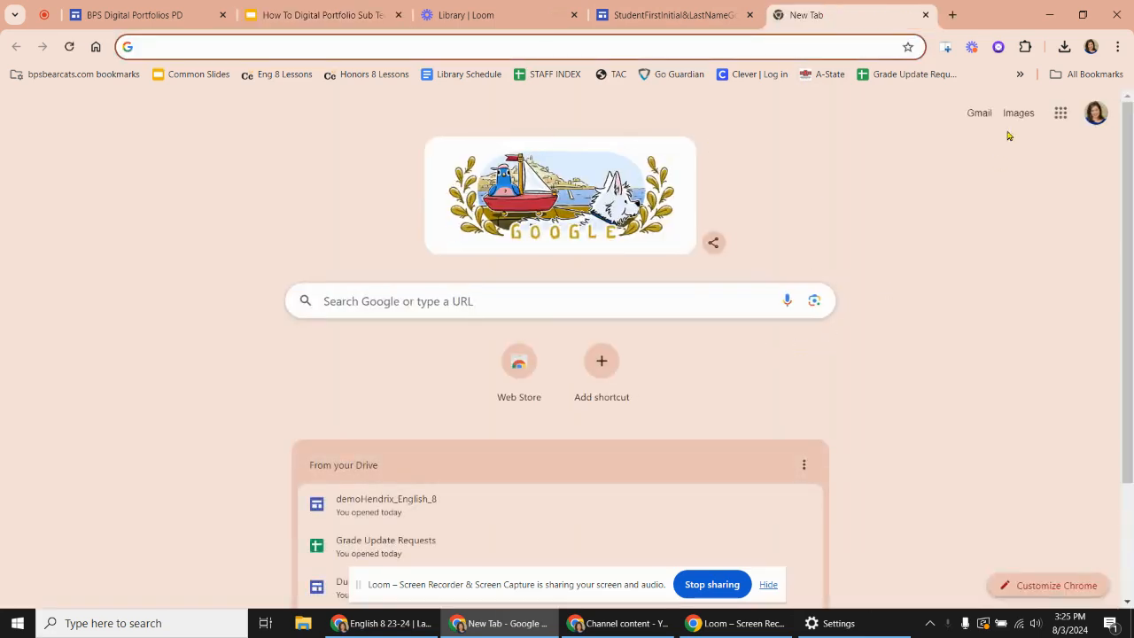
pyautogui.click(1062, 117)
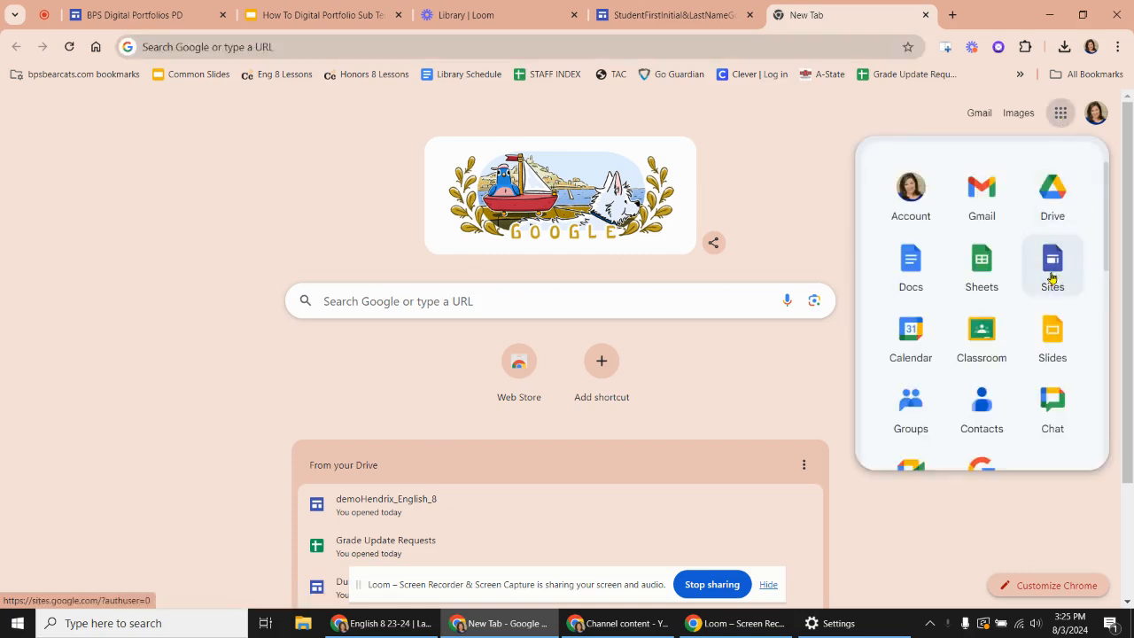
pyautogui.click(1052, 278)
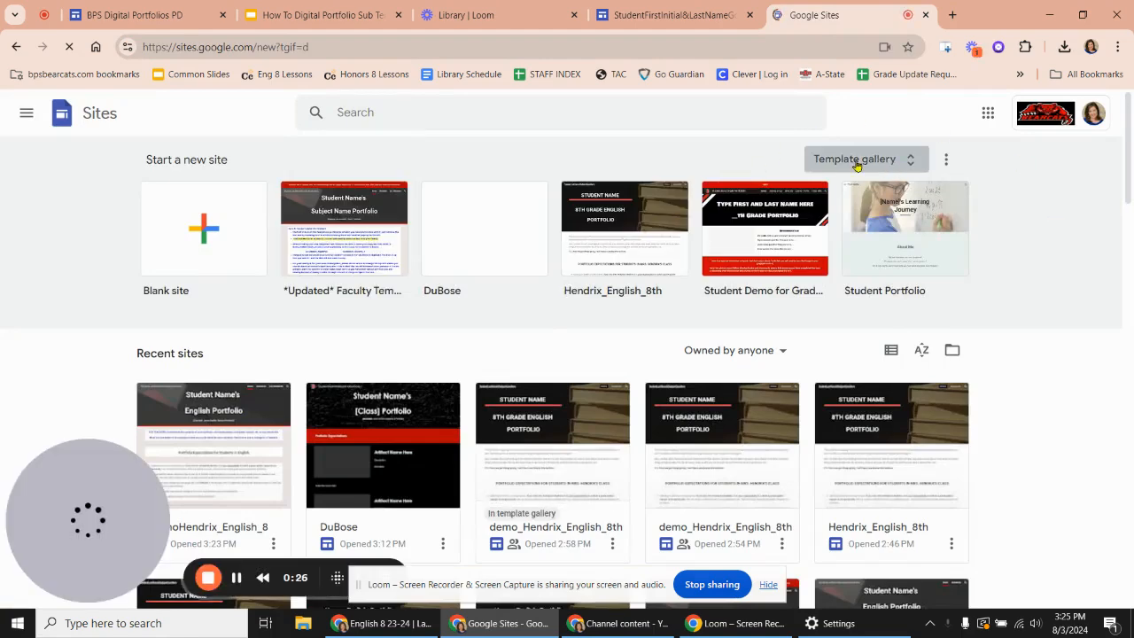
pyautogui.click(856, 160)
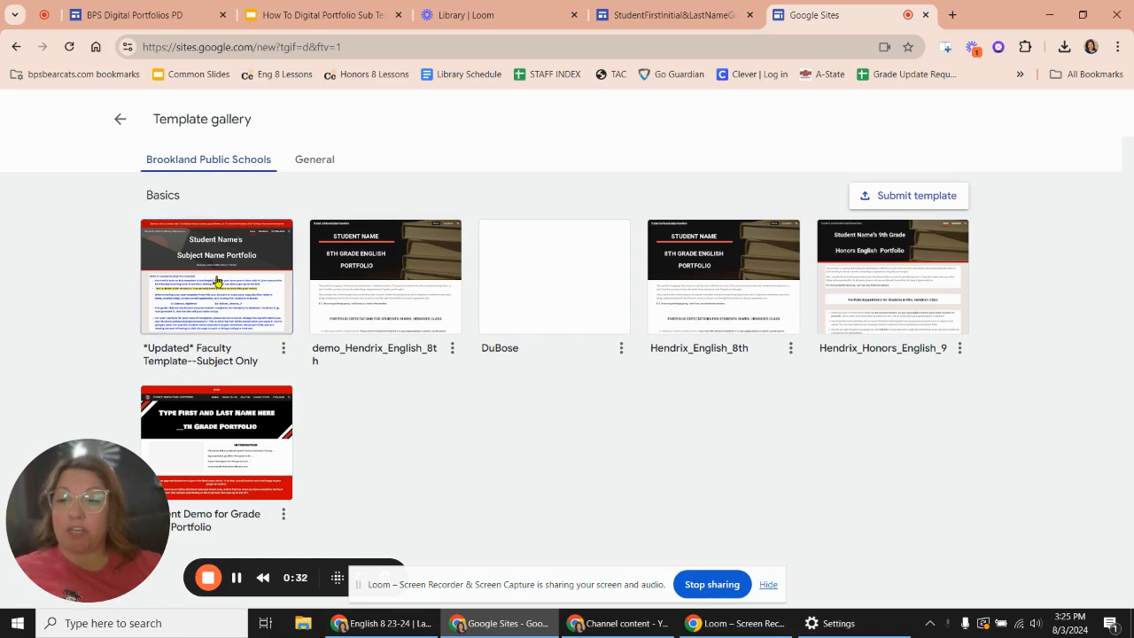
pyautogui.click(217, 282)
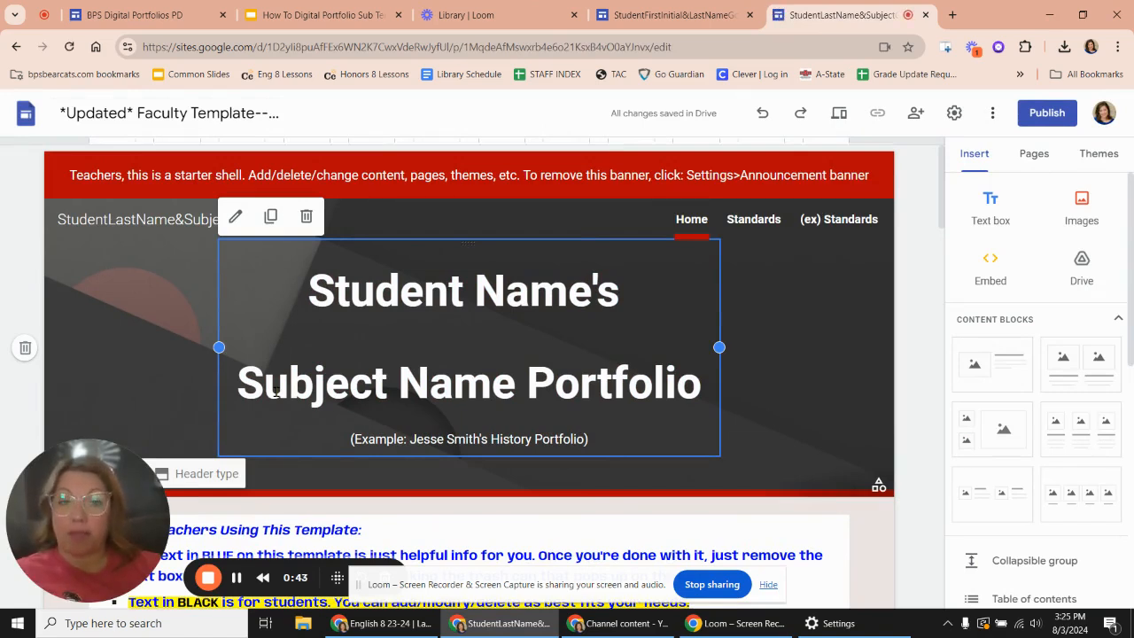
# - Rename the site document with the teacher's last name followed by "_English_8"
pyautogui.click(101, 116)
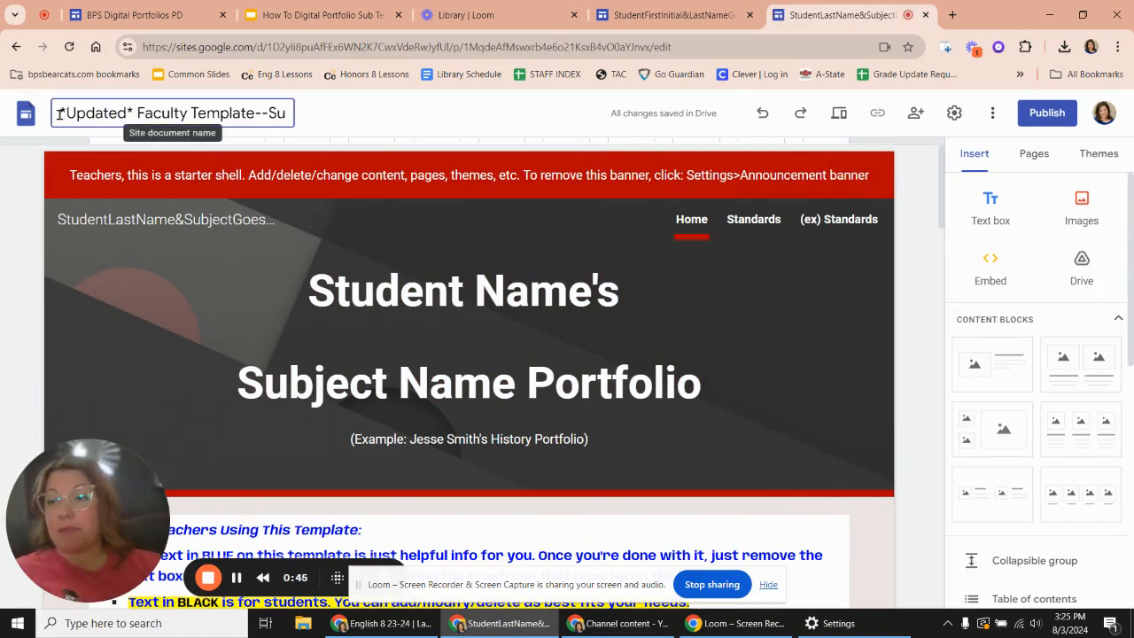
pyautogui.moveTo(60, 112); pyautogui.dragTo(333, 118)
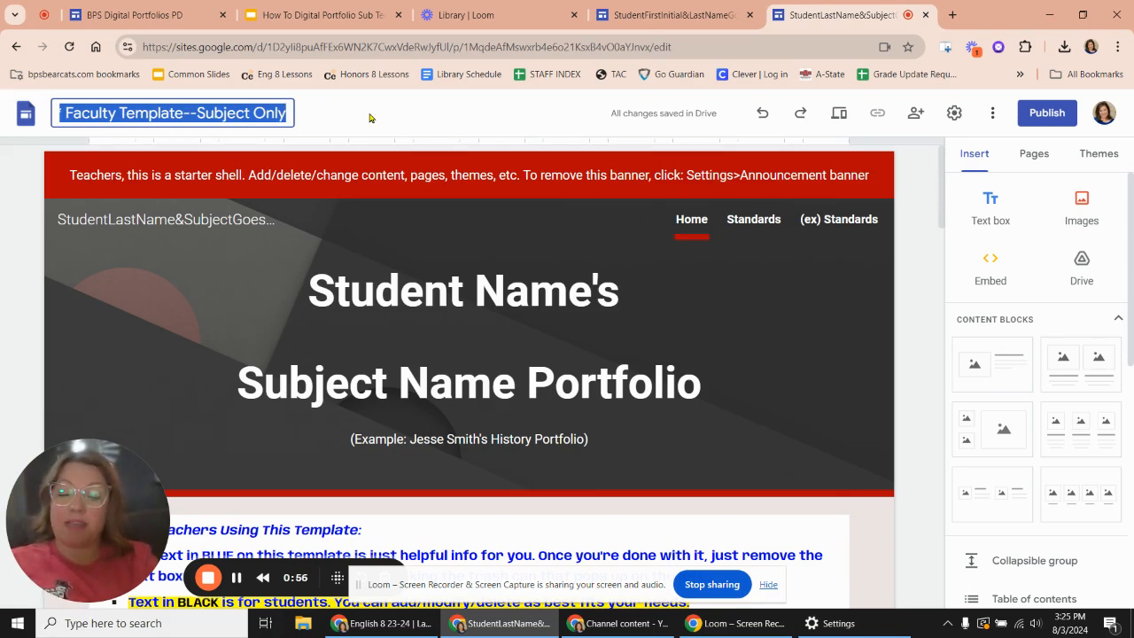
pyautogui.write('Hendrix')
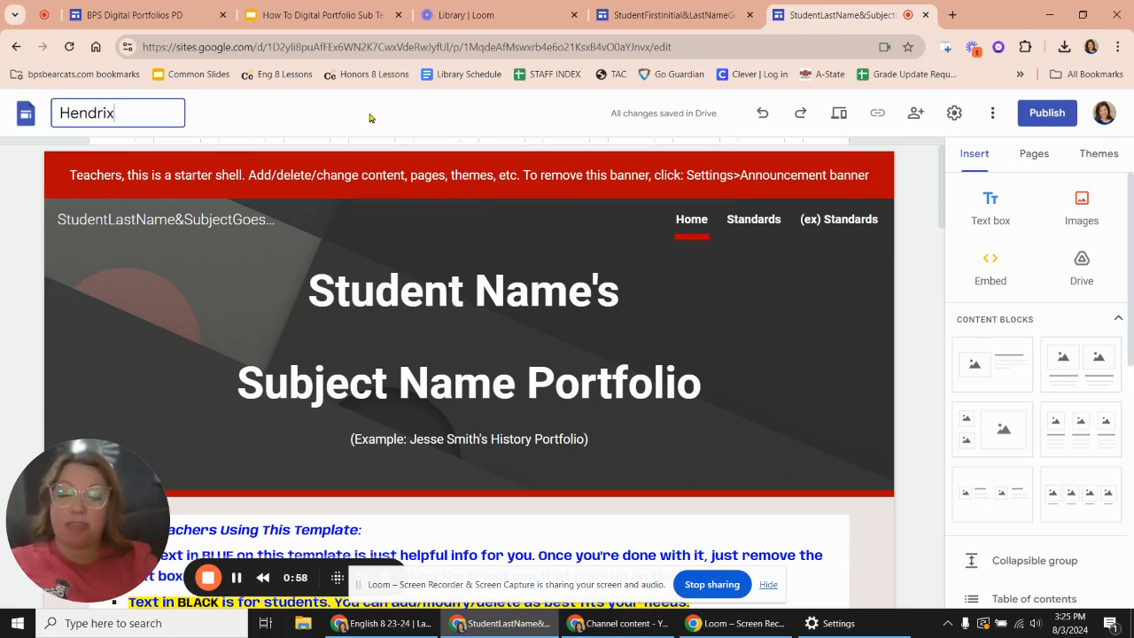
pyautogui.write('_En')
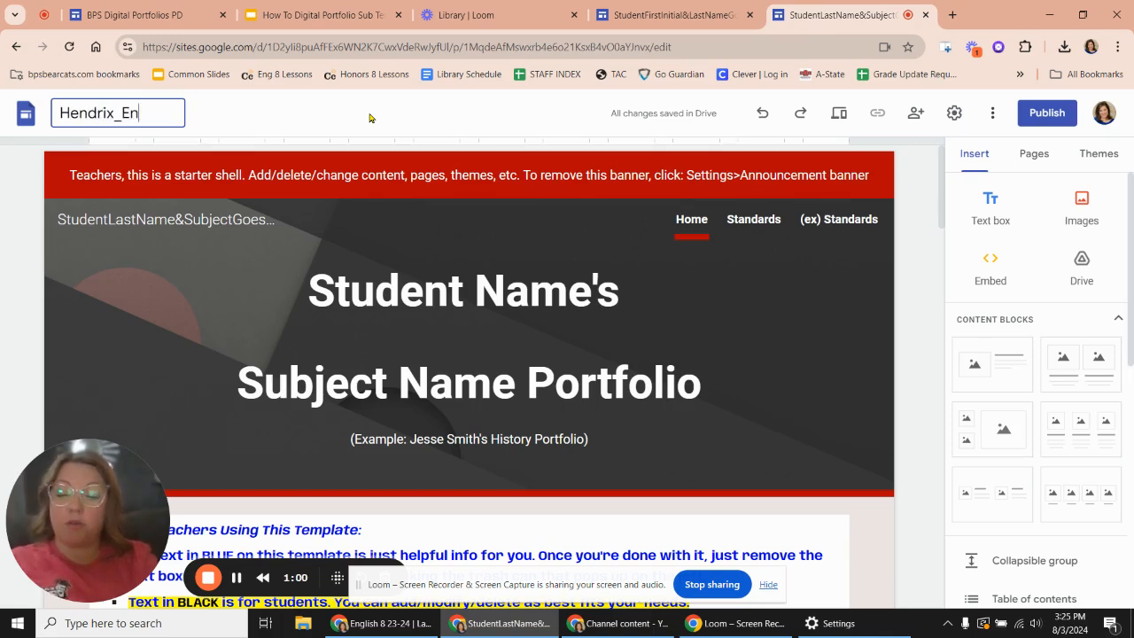
pyautogui.write('glish_')
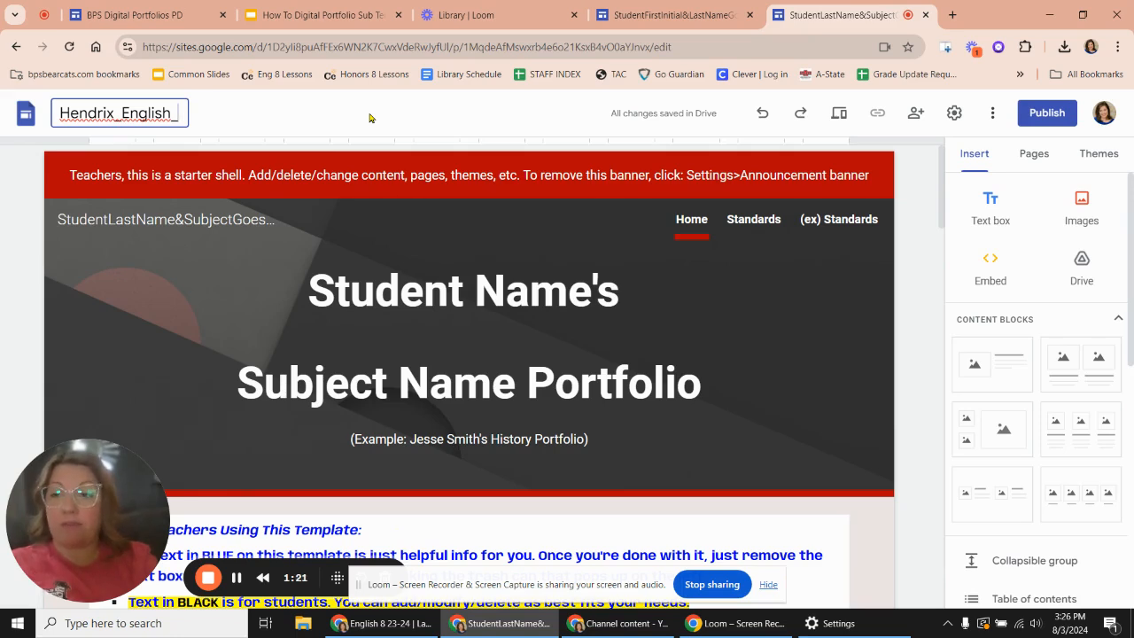
pyautogui.write('8')
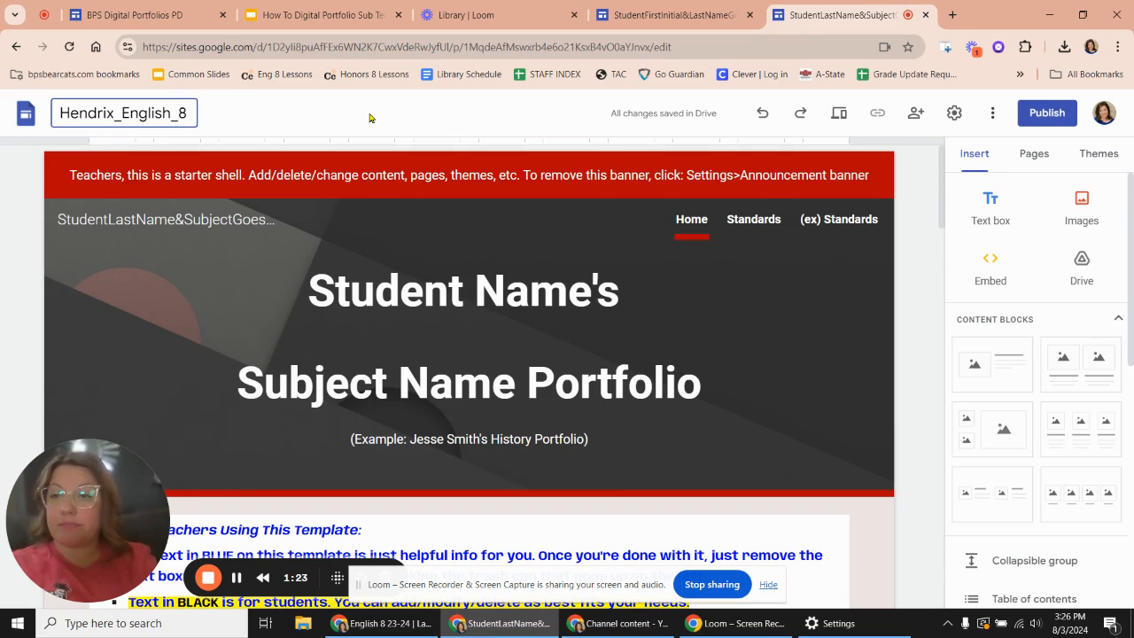
pyautogui.click(162, 320)
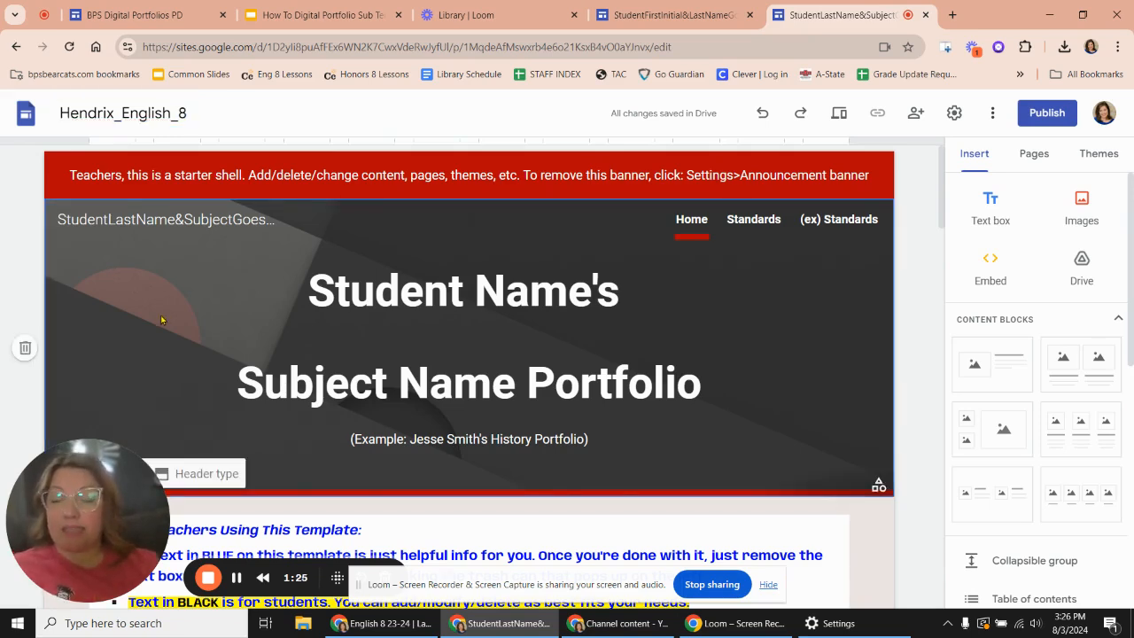
# - Examine the site name and portfolio title placeholders in the home page header
pyautogui.scroll(-1, 161, 320)
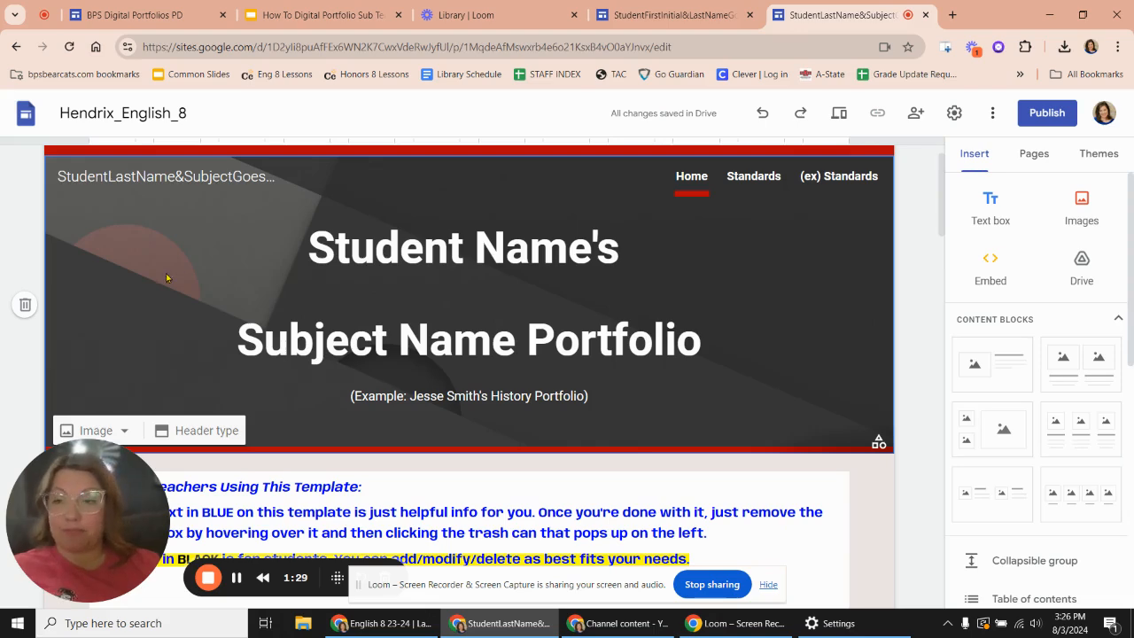
pyautogui.scroll(-1, 183, 355)
pyautogui.scroll(2, 182, 354)
pyautogui.click(59, 205)
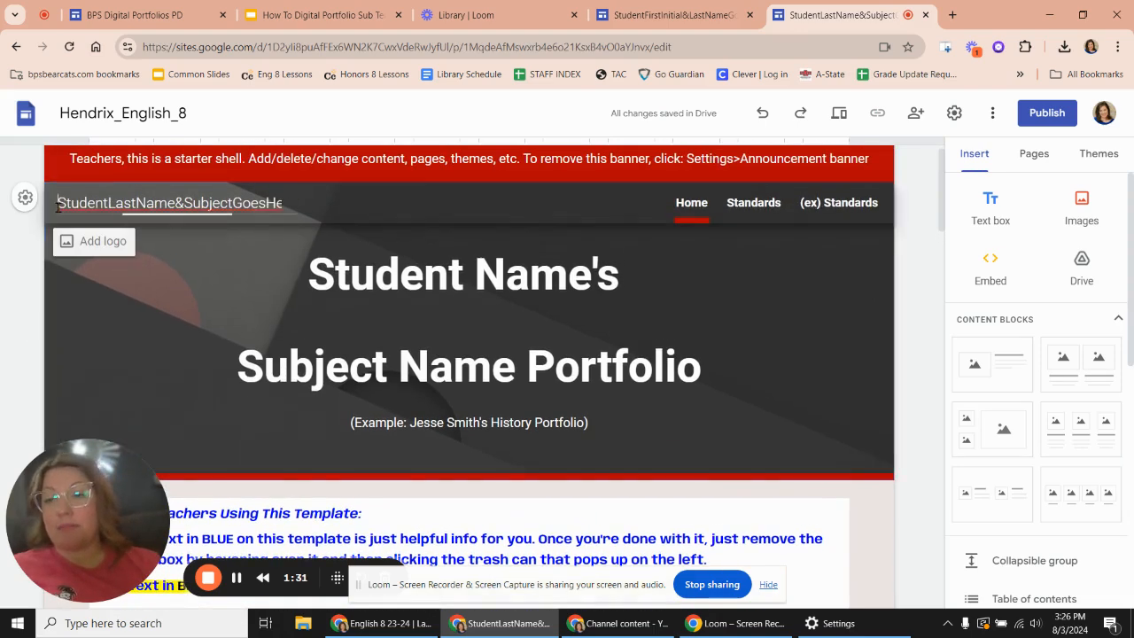
pyautogui.moveTo(58, 206); pyautogui.dragTo(344, 225)
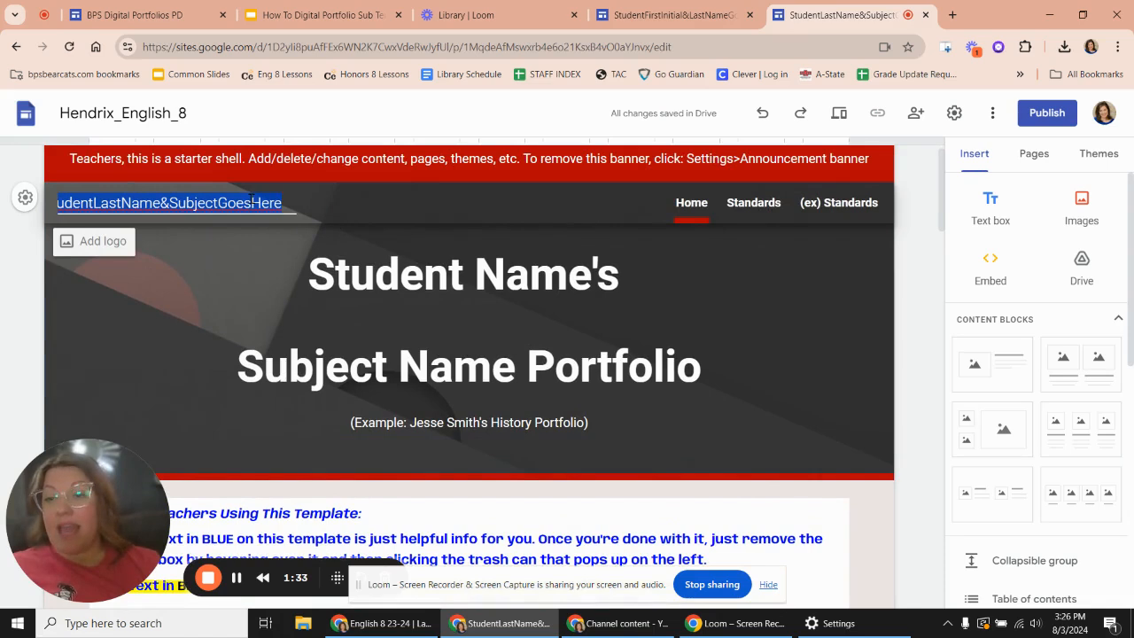
pyautogui.click(67, 204)
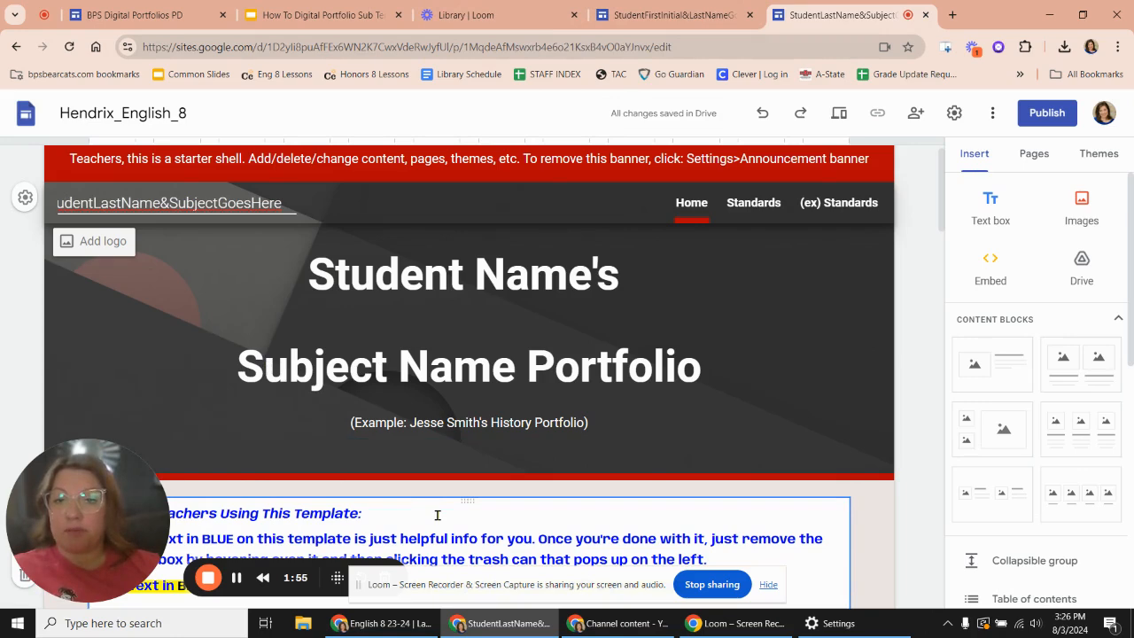
pyautogui.scroll(-1, 192, 354)
pyautogui.scroll(2, 192, 355)
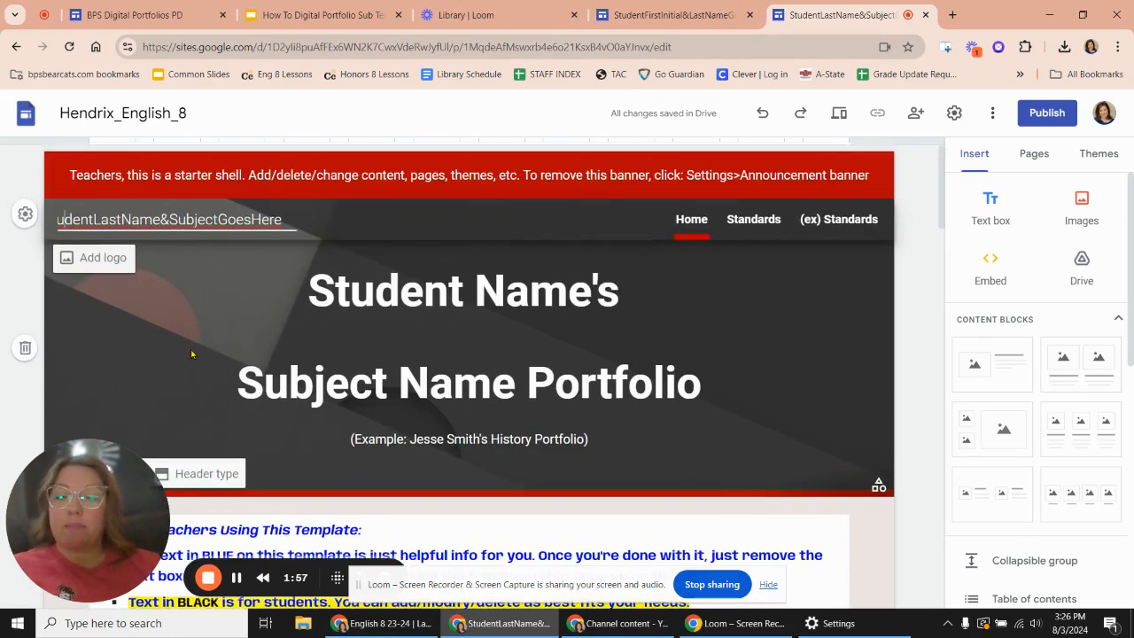
pyautogui.scroll(-2, 191, 355)
pyautogui.click(232, 304)
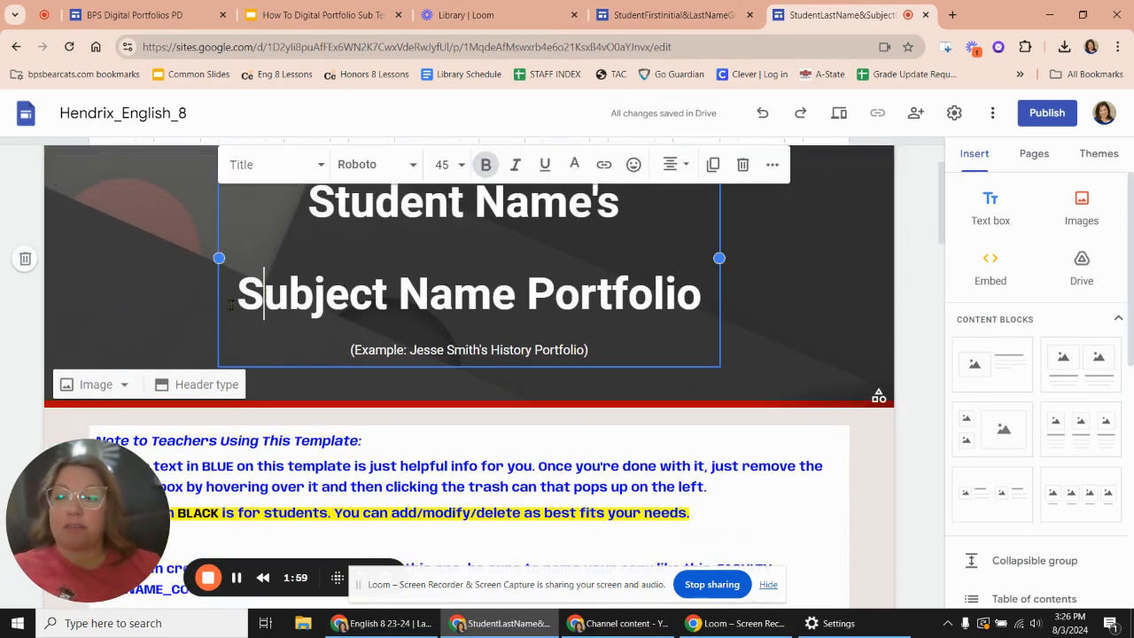
pyautogui.click(153, 312)
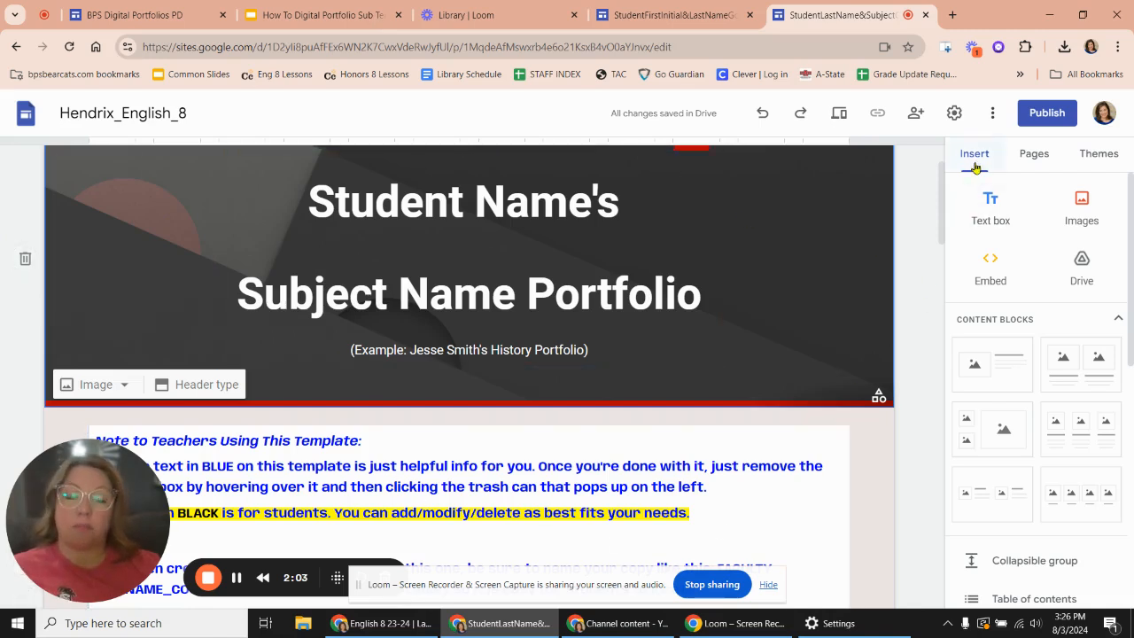
# - Try the Impression theme with the yellow, green, blue-grey, dark grey and red accent colors
pyautogui.click(1099, 156)
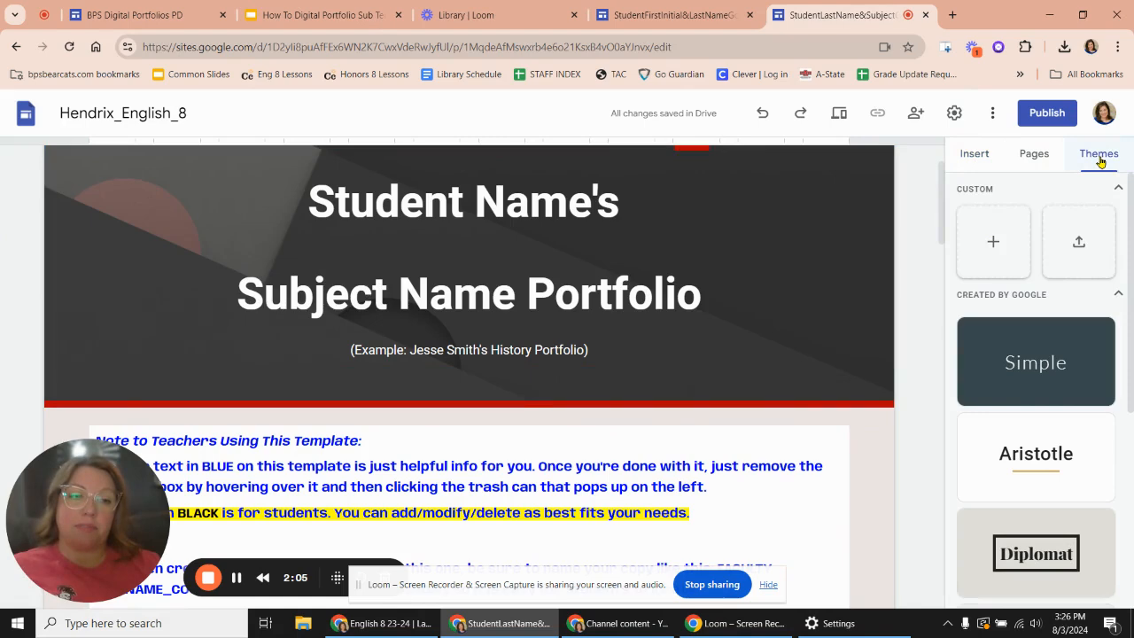
pyautogui.scroll(-4, 1031, 459)
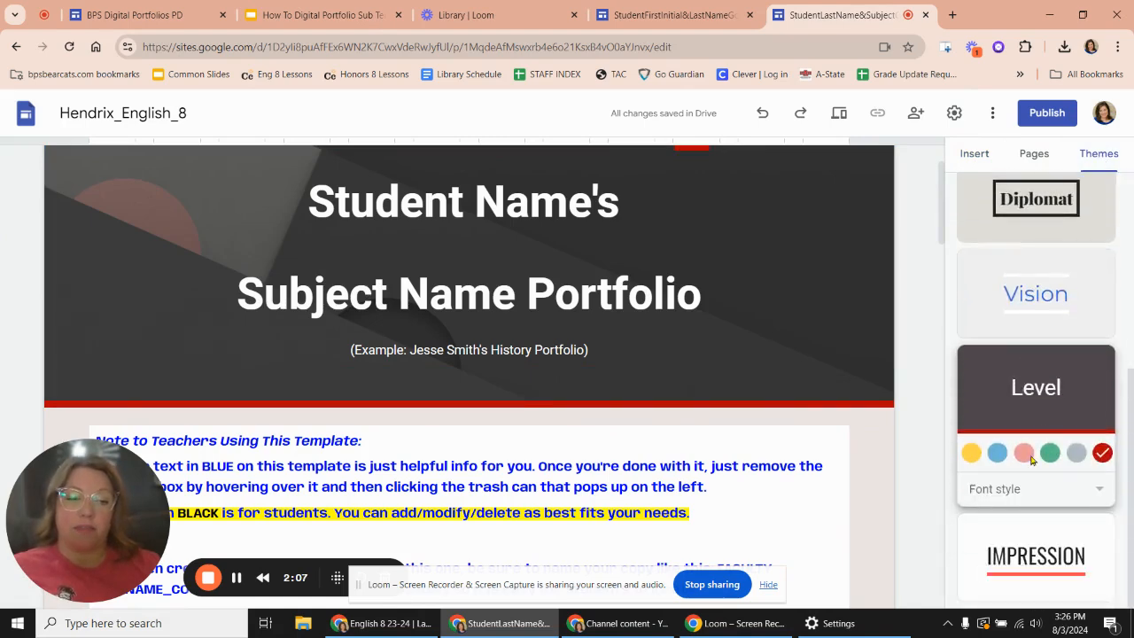
pyautogui.scroll(1, 1030, 459)
pyautogui.scroll(-1, 1030, 459)
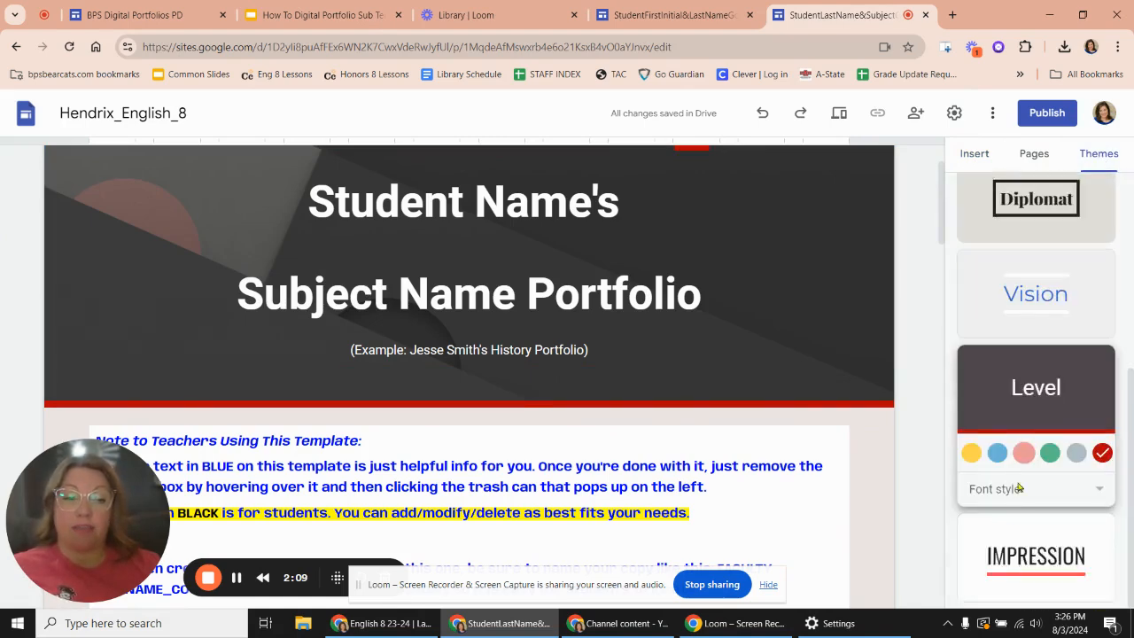
pyautogui.click(988, 569)
pyautogui.click(998, 550)
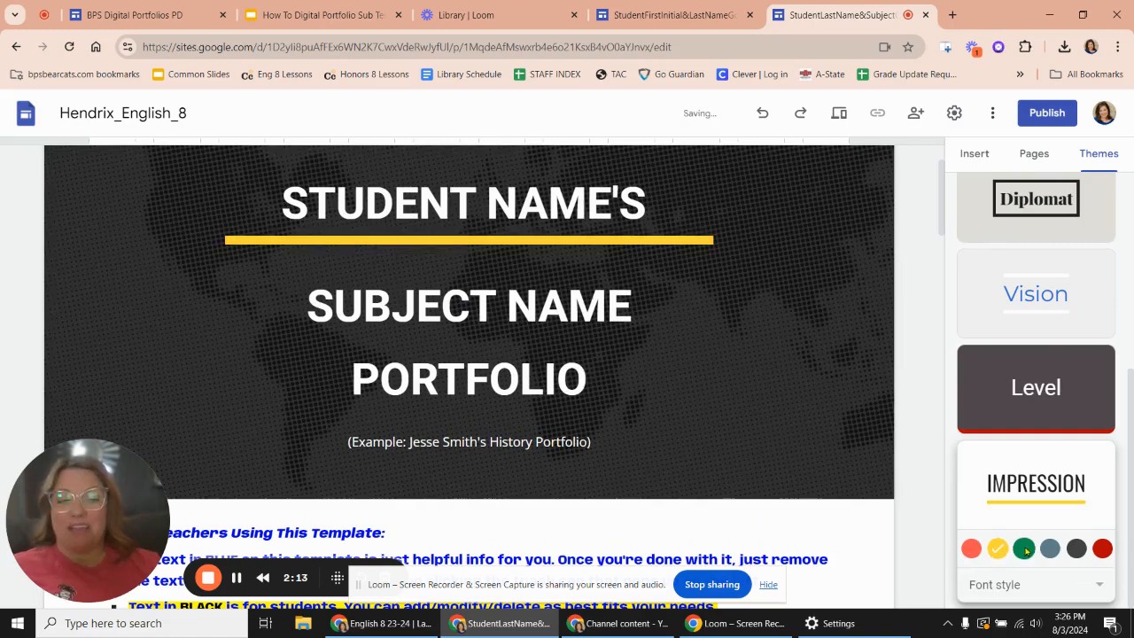
pyautogui.click(1025, 550)
pyautogui.click(1050, 549)
pyautogui.click(1076, 550)
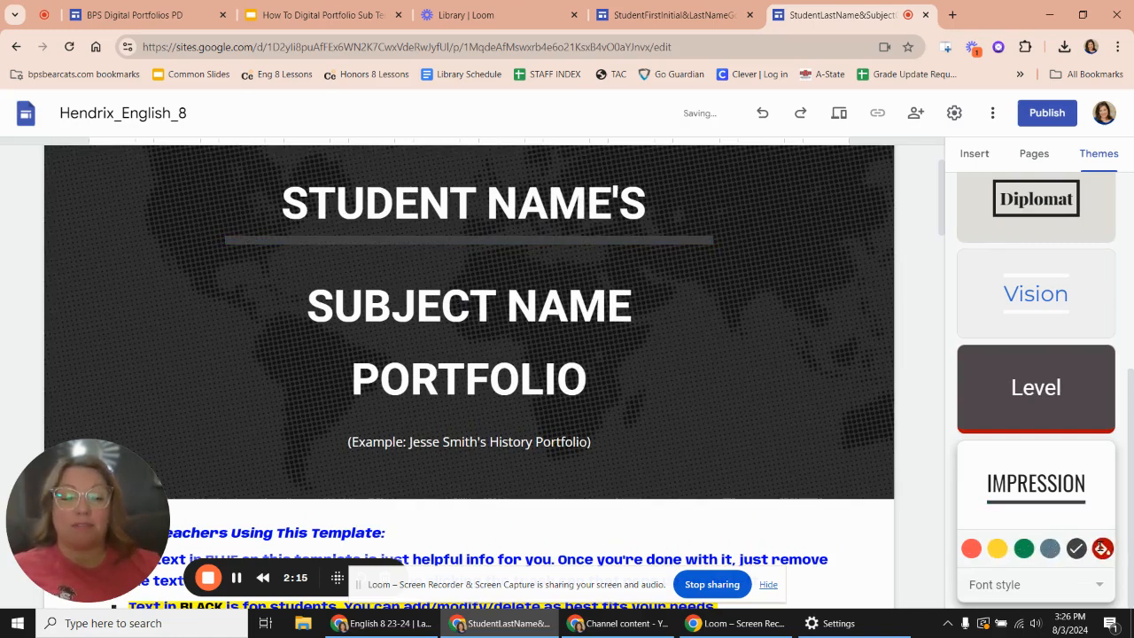
pyautogui.click(1102, 548)
# - Reapply the Level theme with its red accent color to the site
pyautogui.scroll(2, 1102, 544)
pyautogui.click(1032, 520)
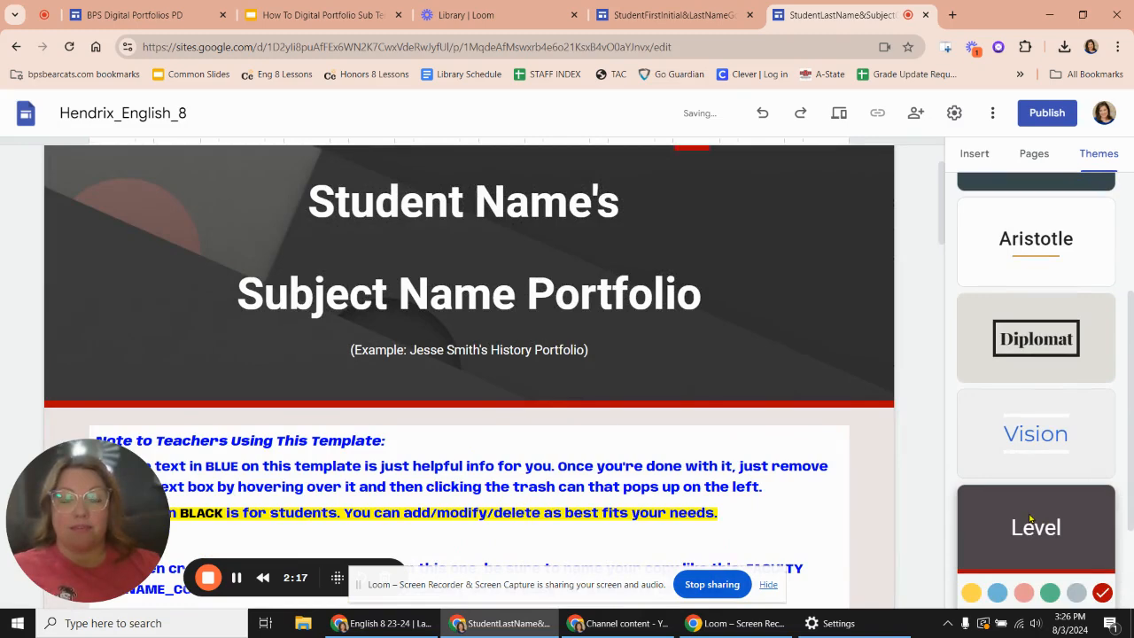
pyautogui.scroll(3, 1030, 518)
pyautogui.scroll(1, 685, 402)
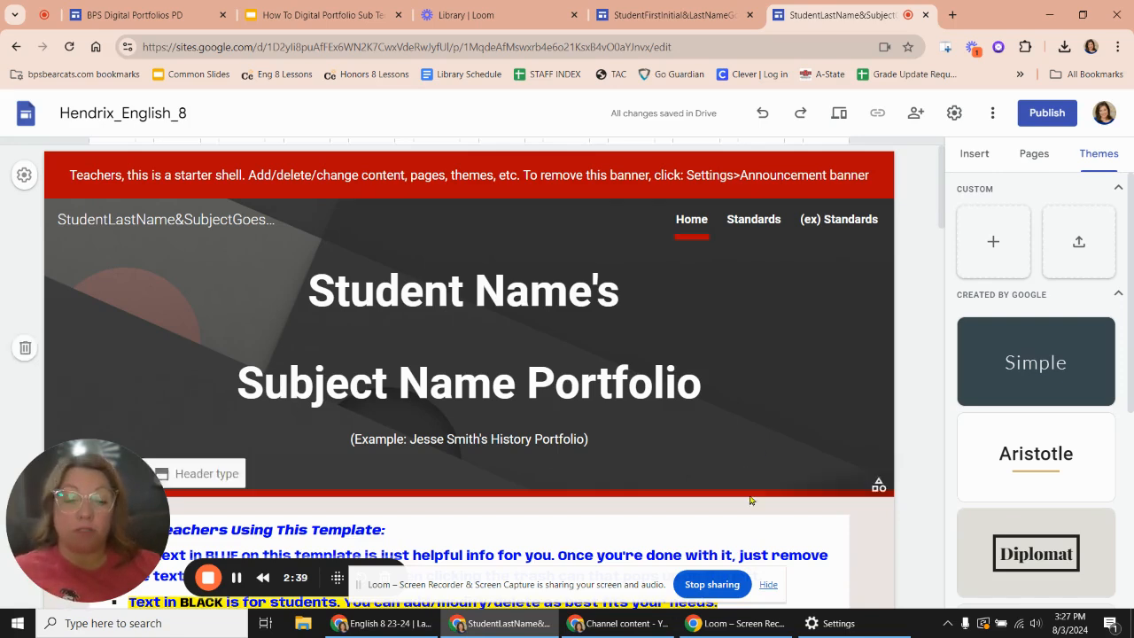
# - Hide the screen-sharing notice and look over the home page's header, page links and notes to teachers
pyautogui.click(769, 585)
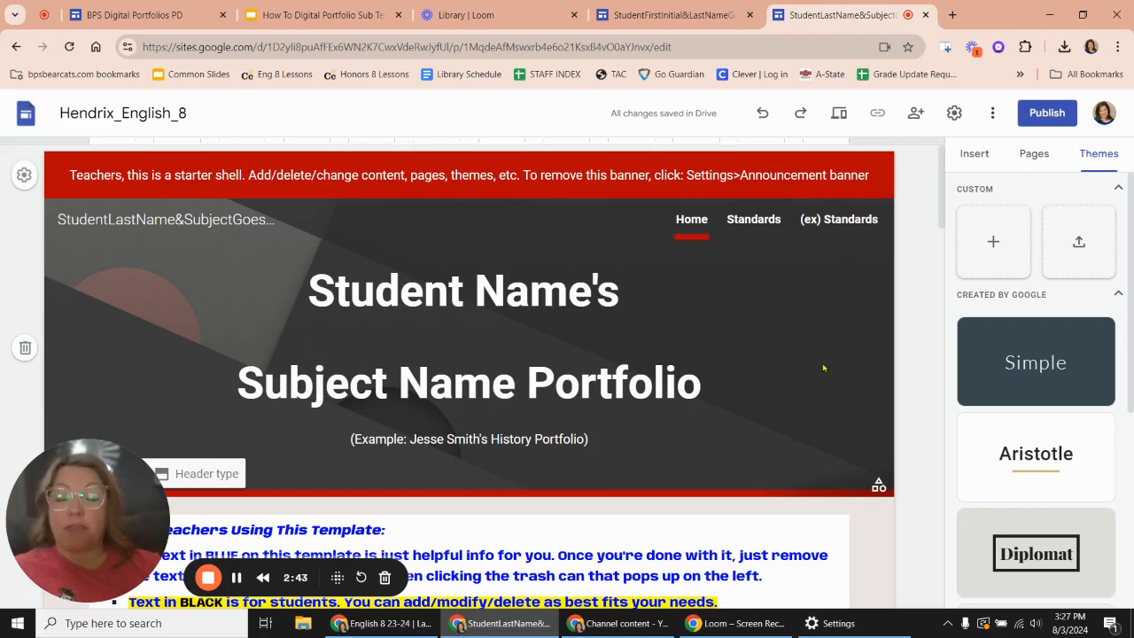
pyautogui.scroll(-2, 823, 368)
pyautogui.scroll(2, 824, 368)
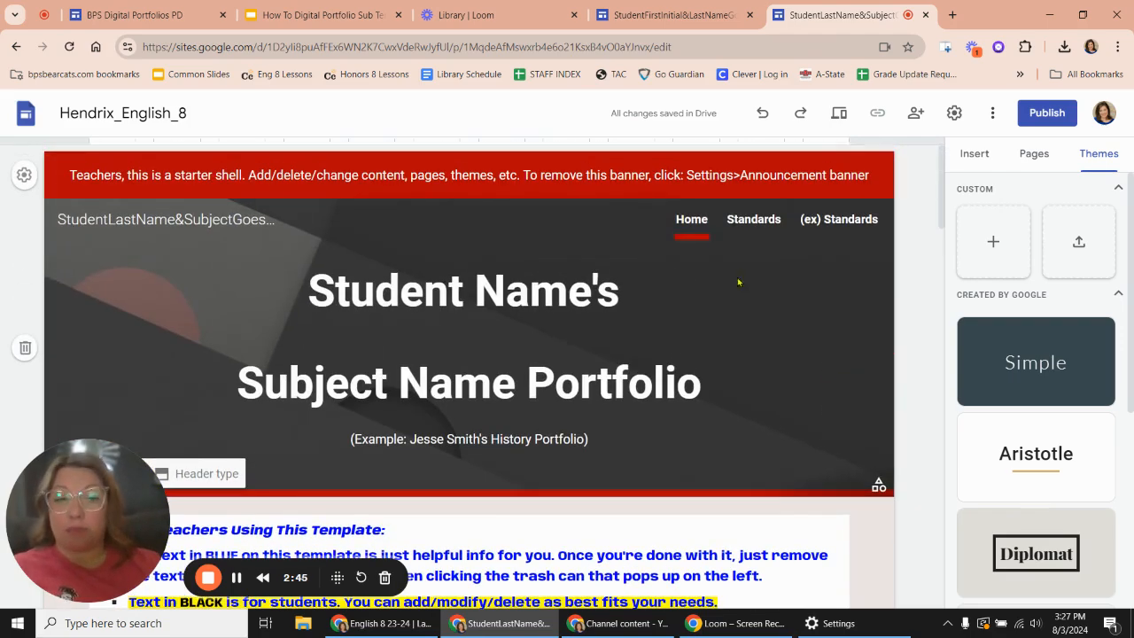
pyautogui.scroll(-1, 780, 386)
pyautogui.scroll(1, 780, 386)
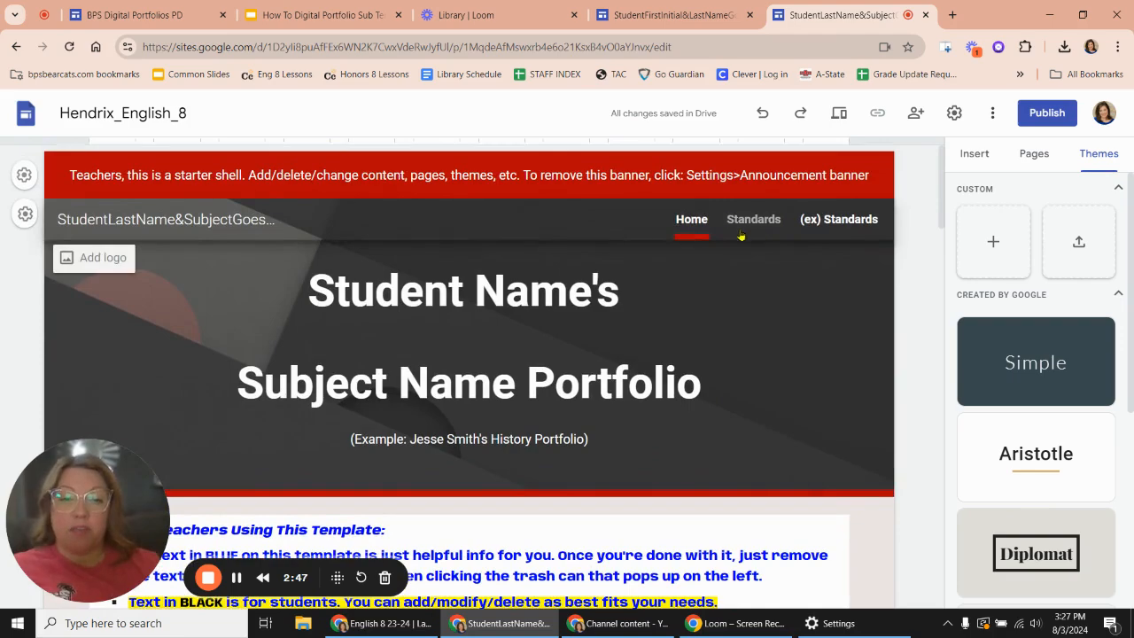
pyautogui.scroll(-3, 486, 459)
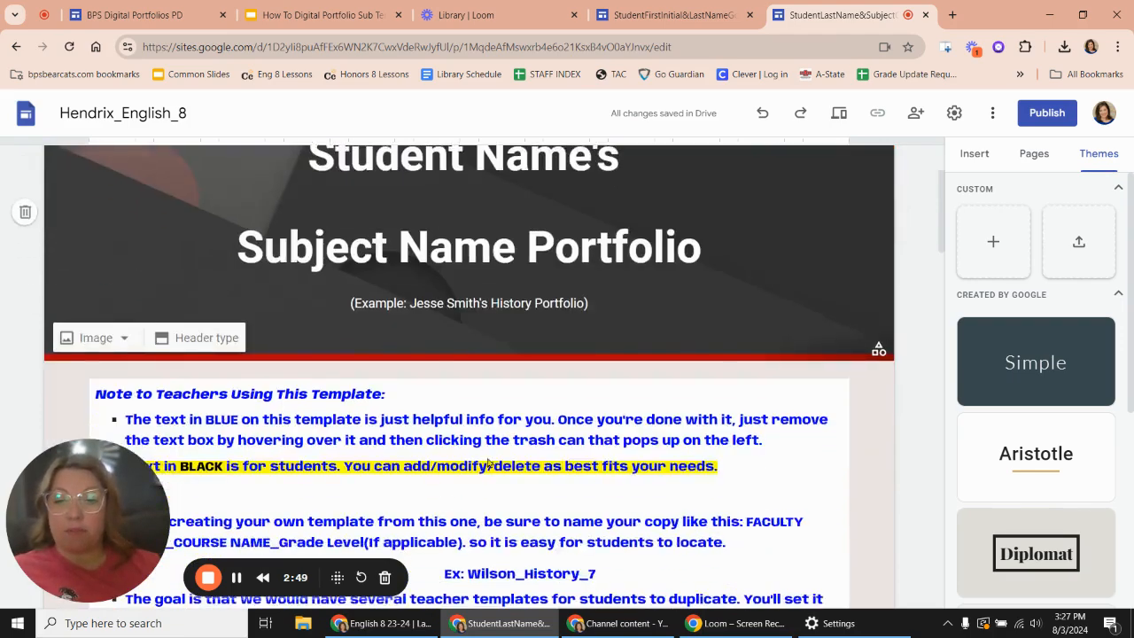
pyautogui.scroll(3, 487, 457)
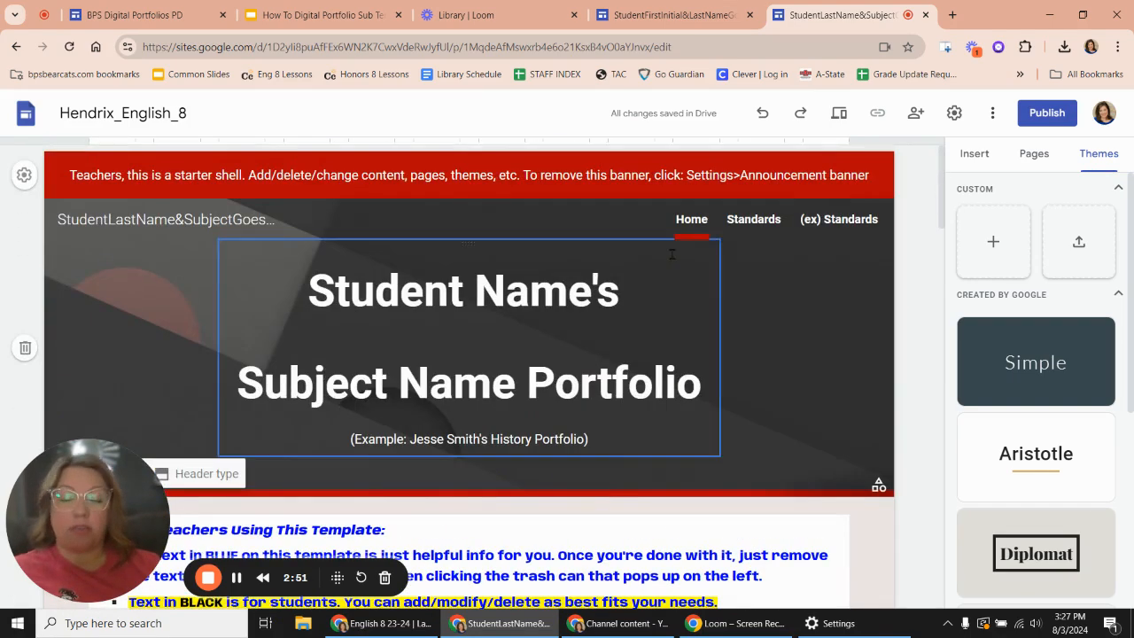
# - Open the Standards page and select the Essential Standard text box under Quarter One
pyautogui.click(750, 226)
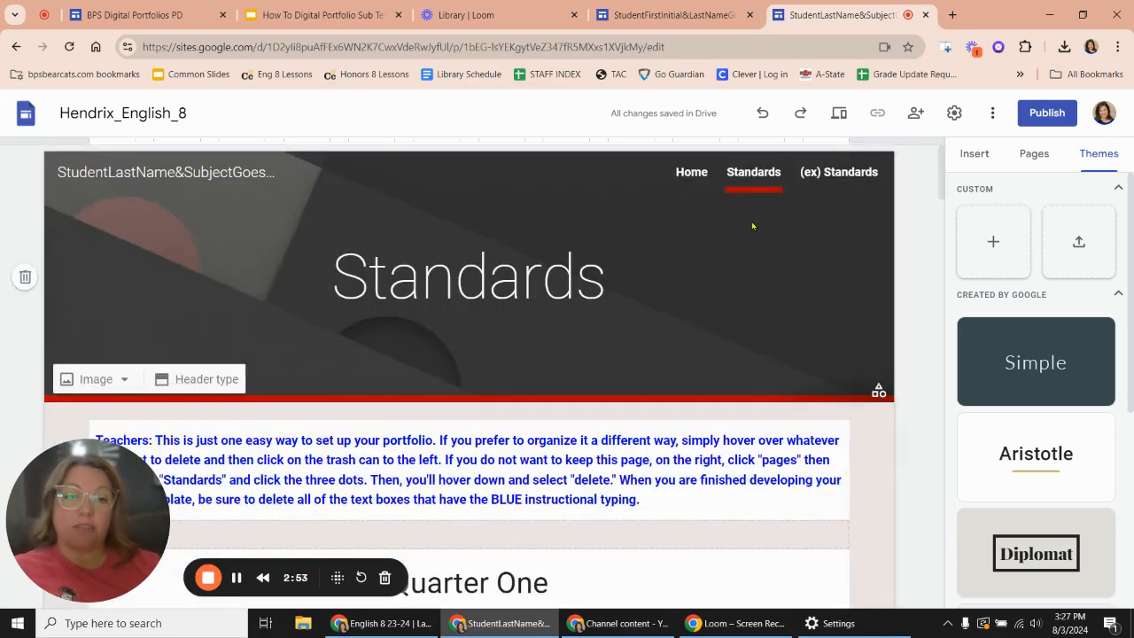
pyautogui.scroll(-2, 625, 506)
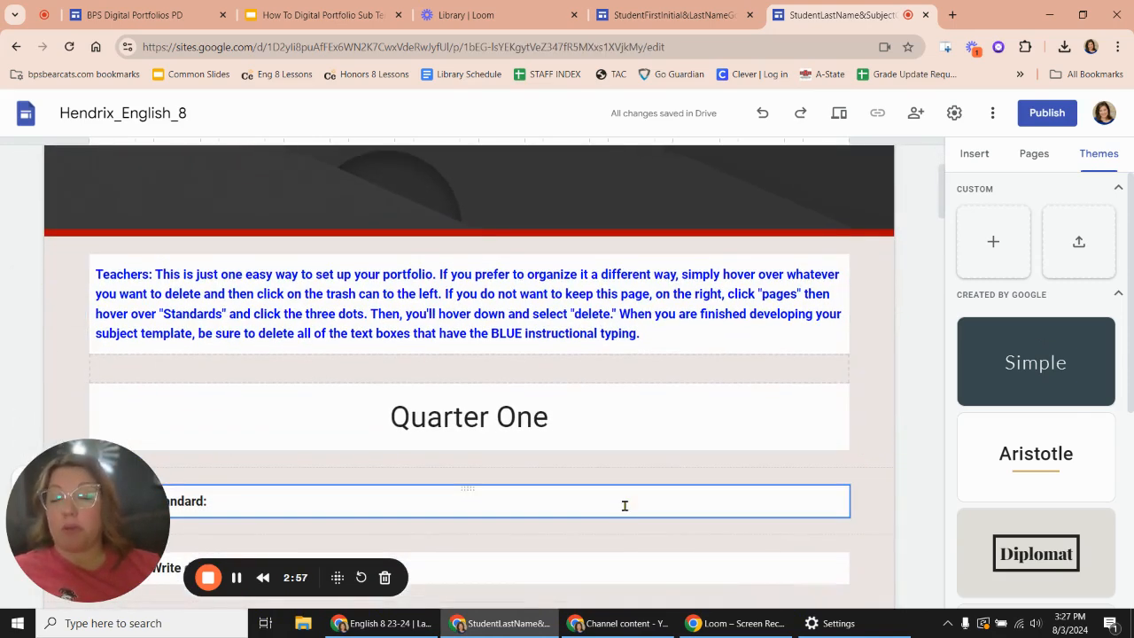
pyautogui.scroll(-1, 625, 507)
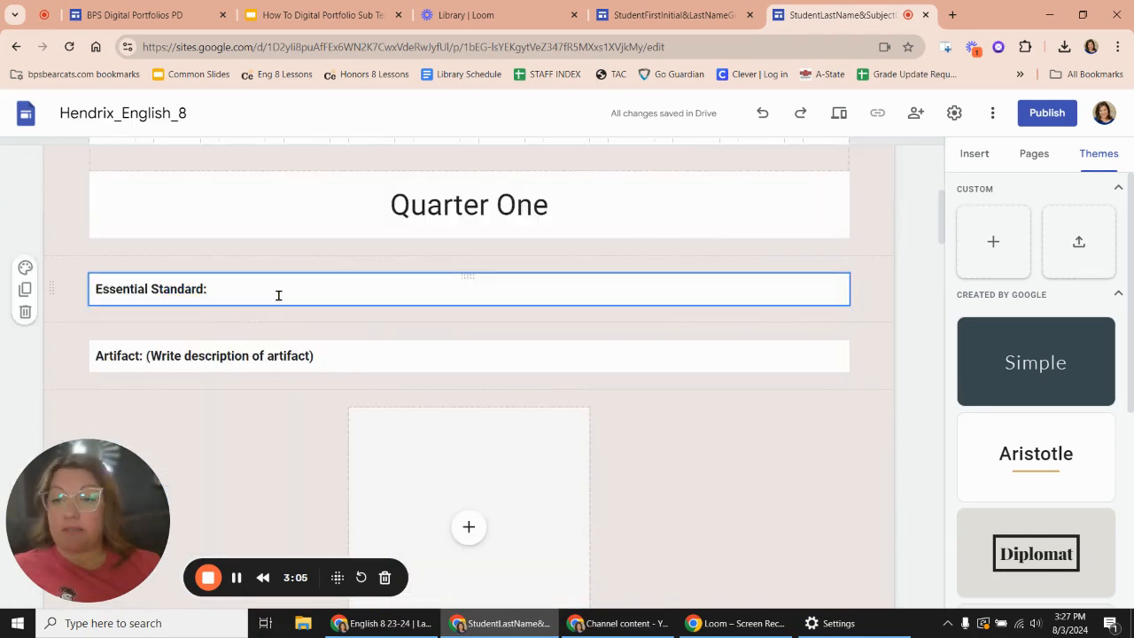
pyautogui.click(278, 295)
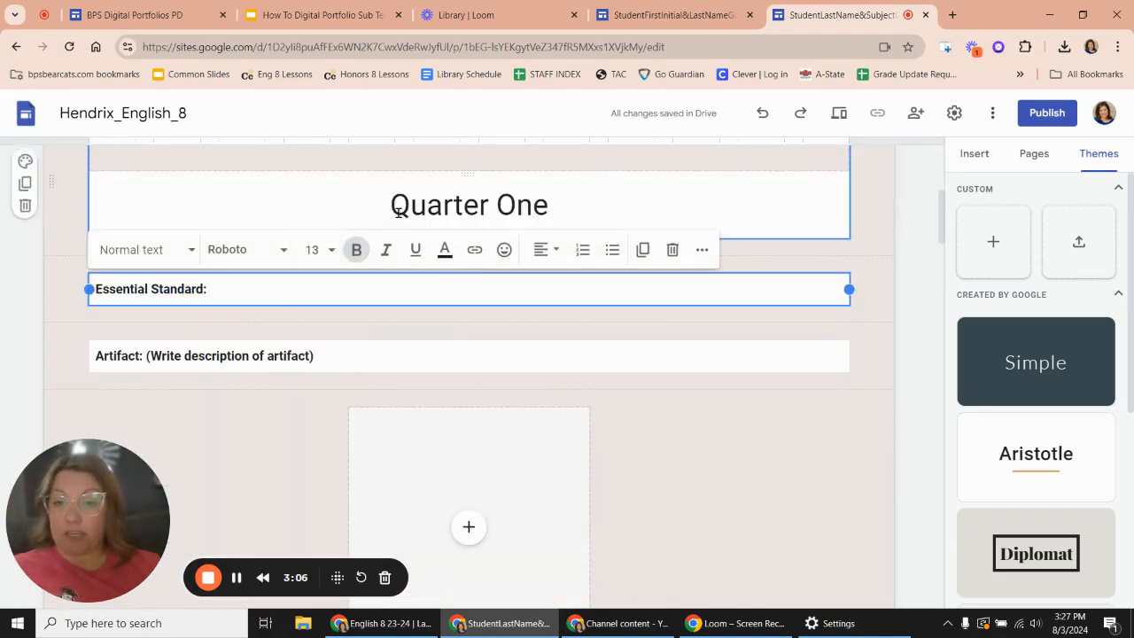
# - Look through the Standards page's quarter sections, including the essential standard, artifact and reflection areas and the note to teachers
pyautogui.click(337, 356)
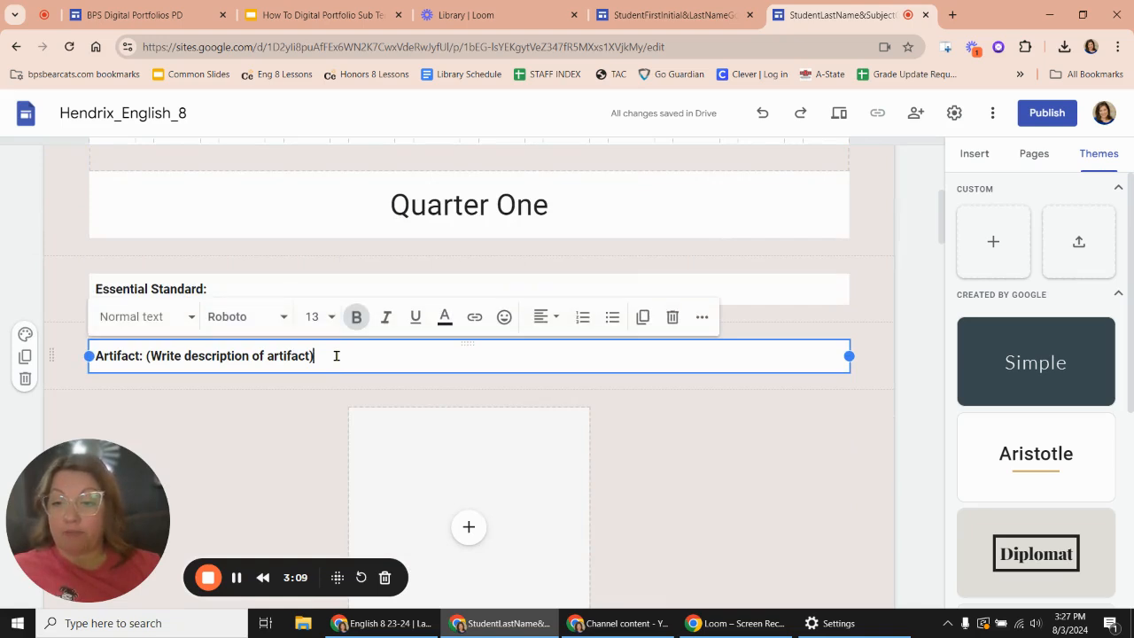
pyautogui.scroll(-3, 392, 458)
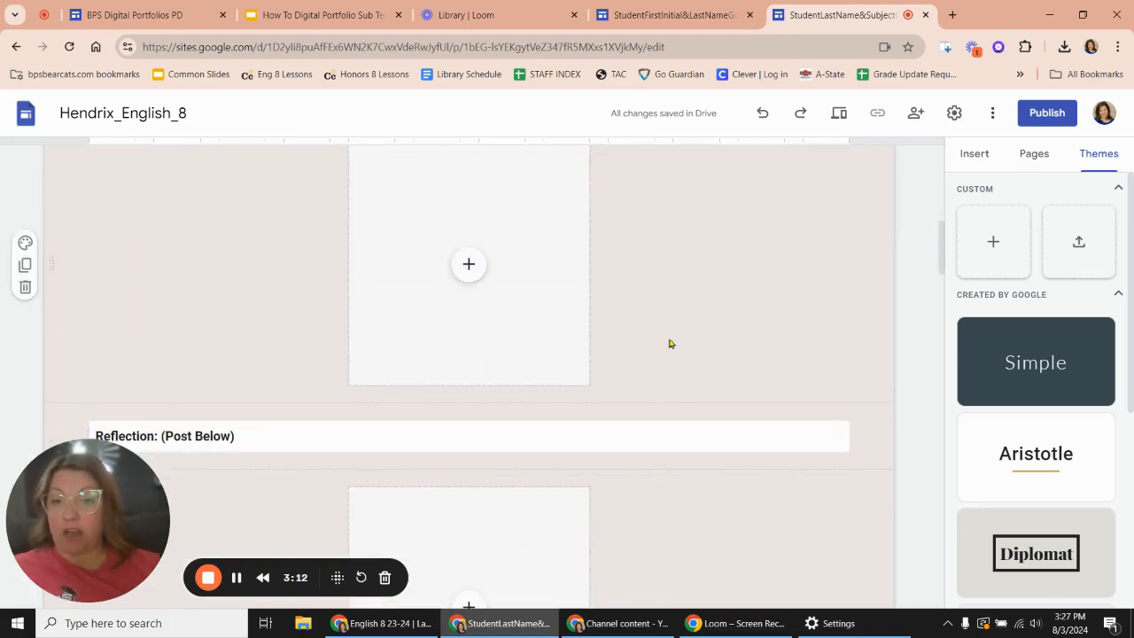
pyautogui.scroll(5, 617, 304)
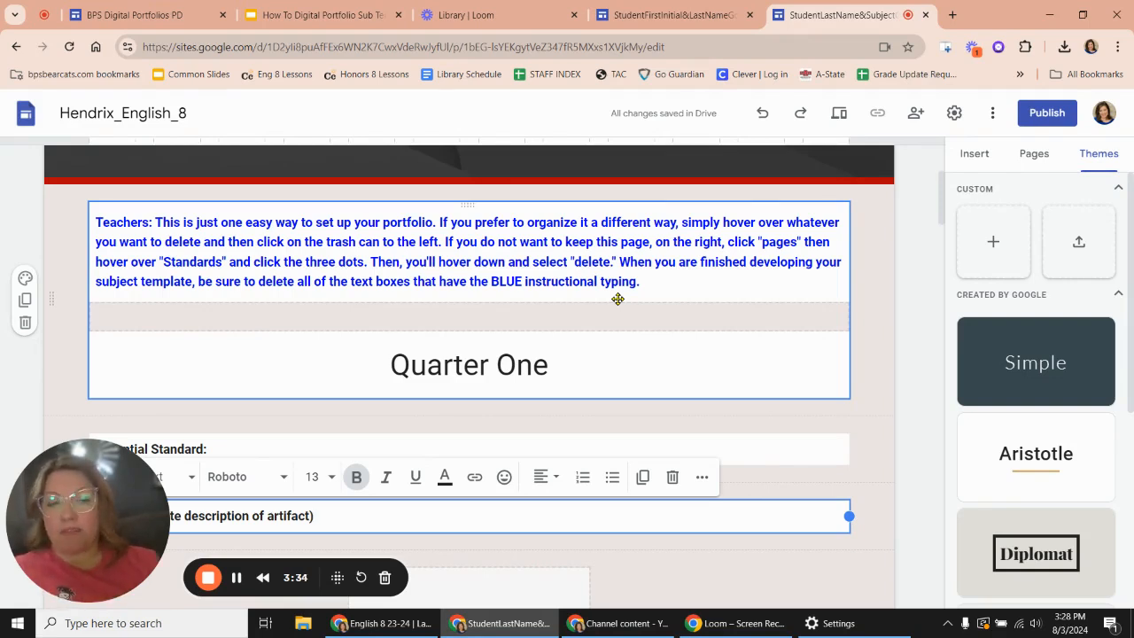
pyautogui.scroll(-4, 618, 299)
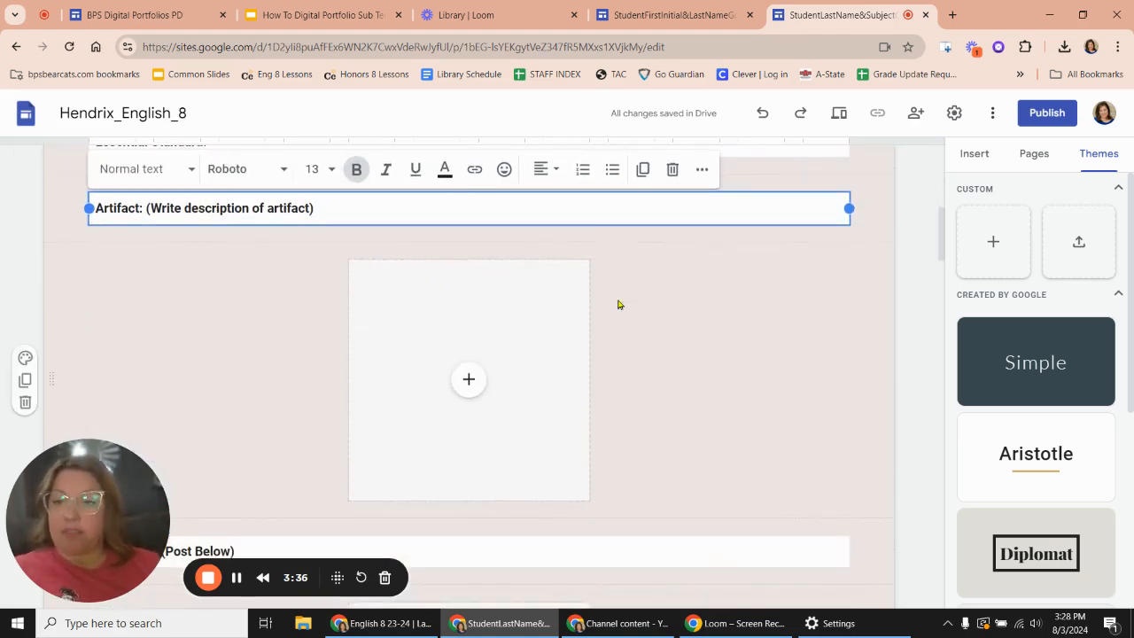
pyautogui.click(235, 359)
pyautogui.scroll(3, 236, 359)
pyautogui.scroll(-3, 235, 360)
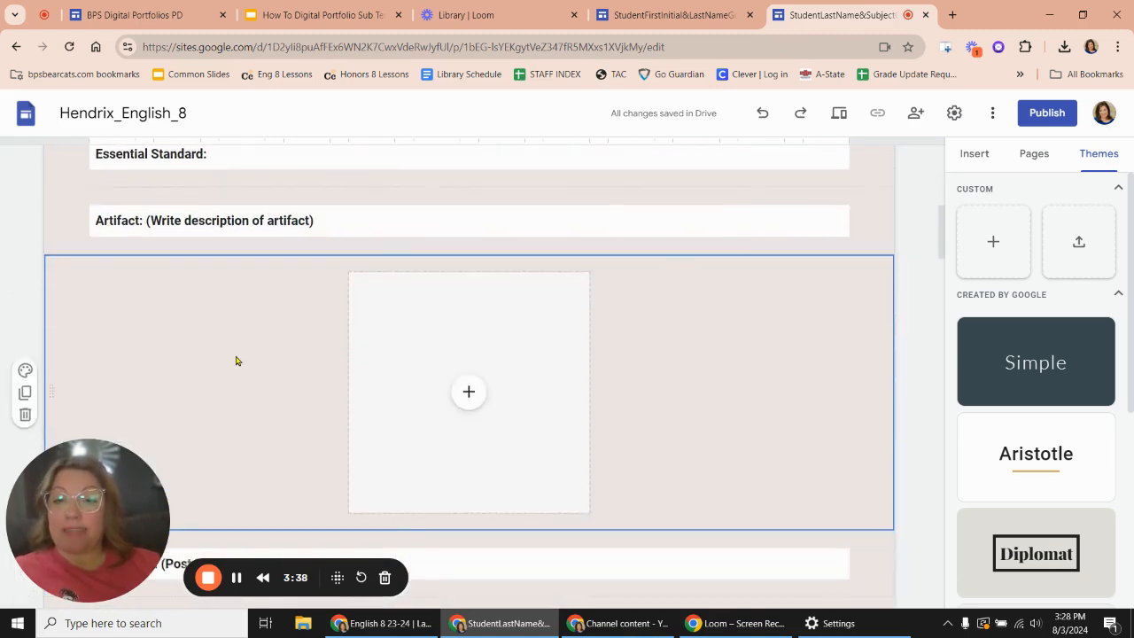
pyautogui.scroll(-20, 236, 359)
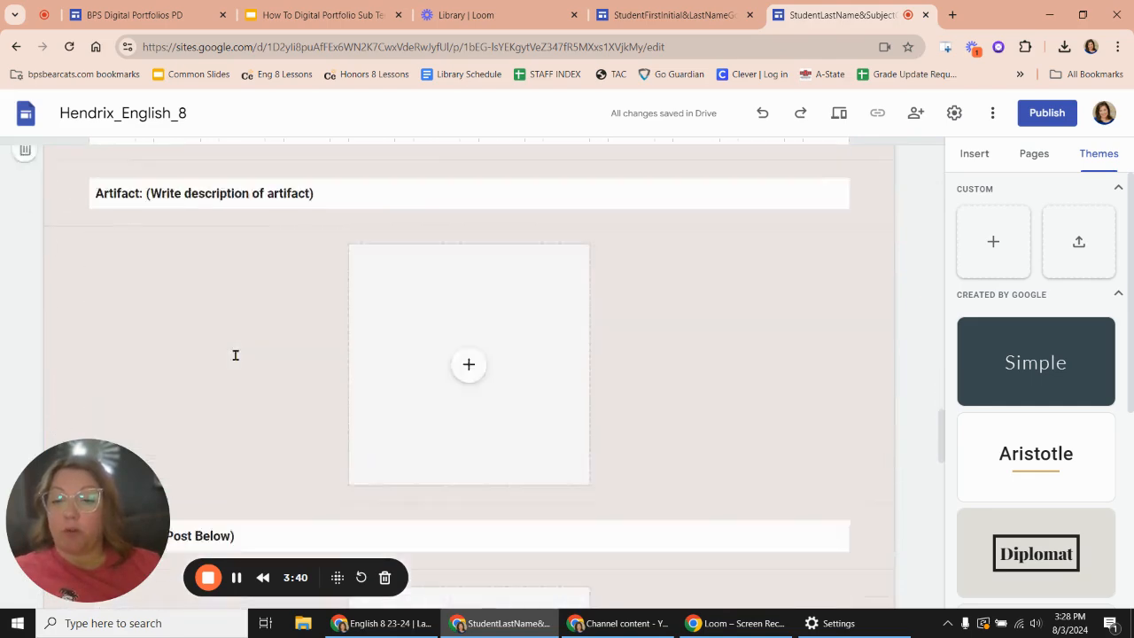
pyautogui.scroll(-10, 235, 356)
pyautogui.scroll(10, 235, 360)
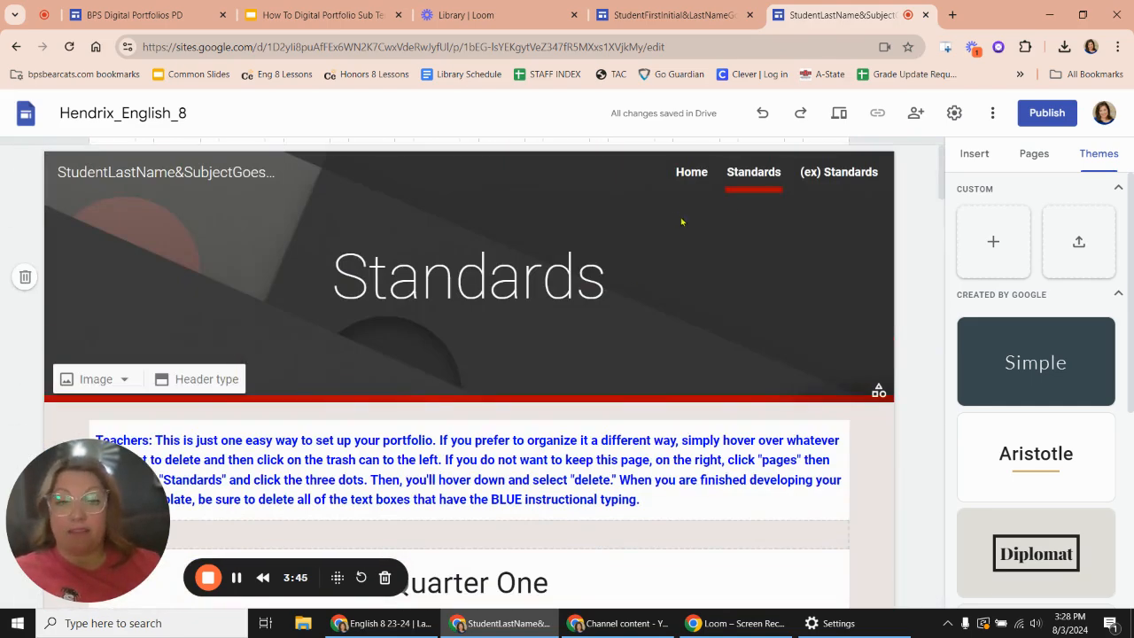
# - Open the (ex) Standards page and examine its Artifact One section, assignment instructions and reflection questions
pyautogui.click(836, 177)
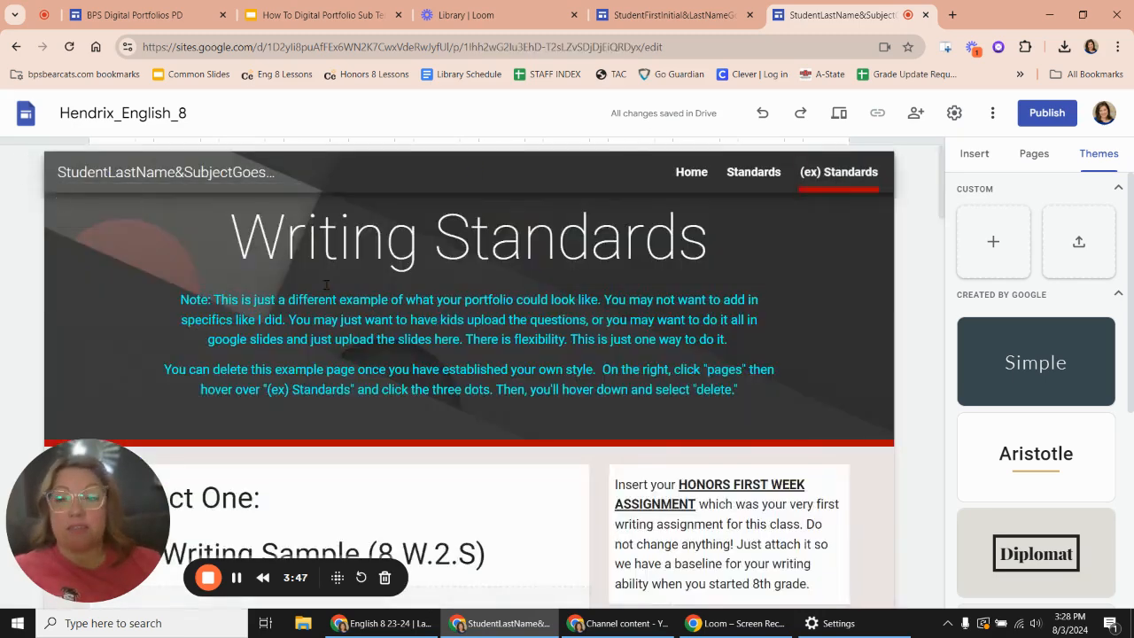
pyautogui.scroll(-2, 417, 368)
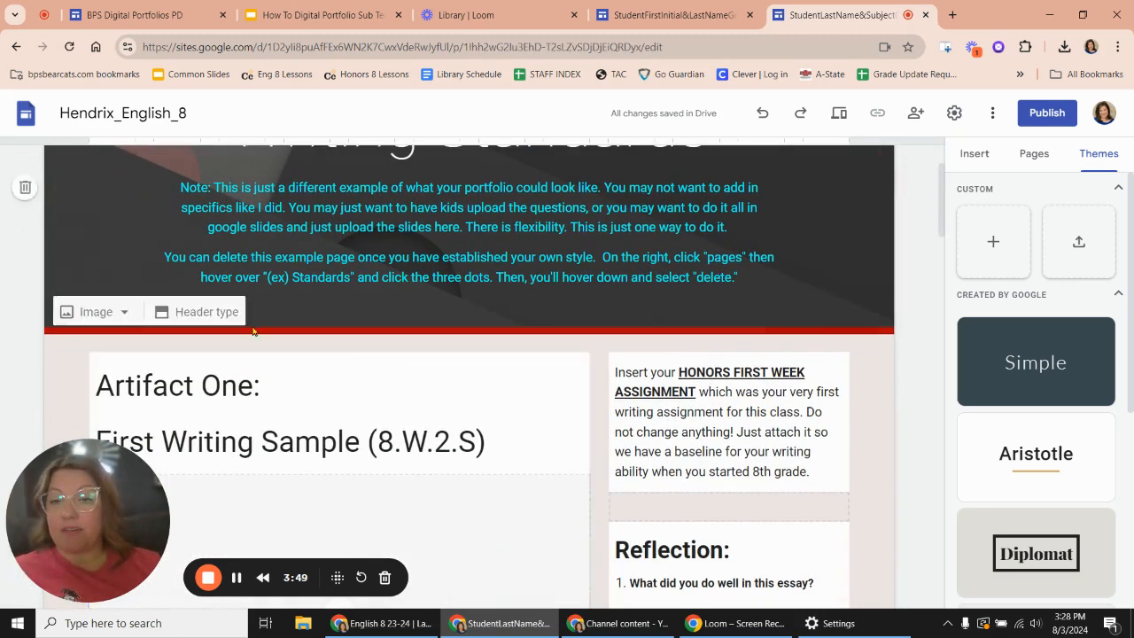
pyautogui.scroll(-2, 410, 410)
pyautogui.scroll(-1, 411, 411)
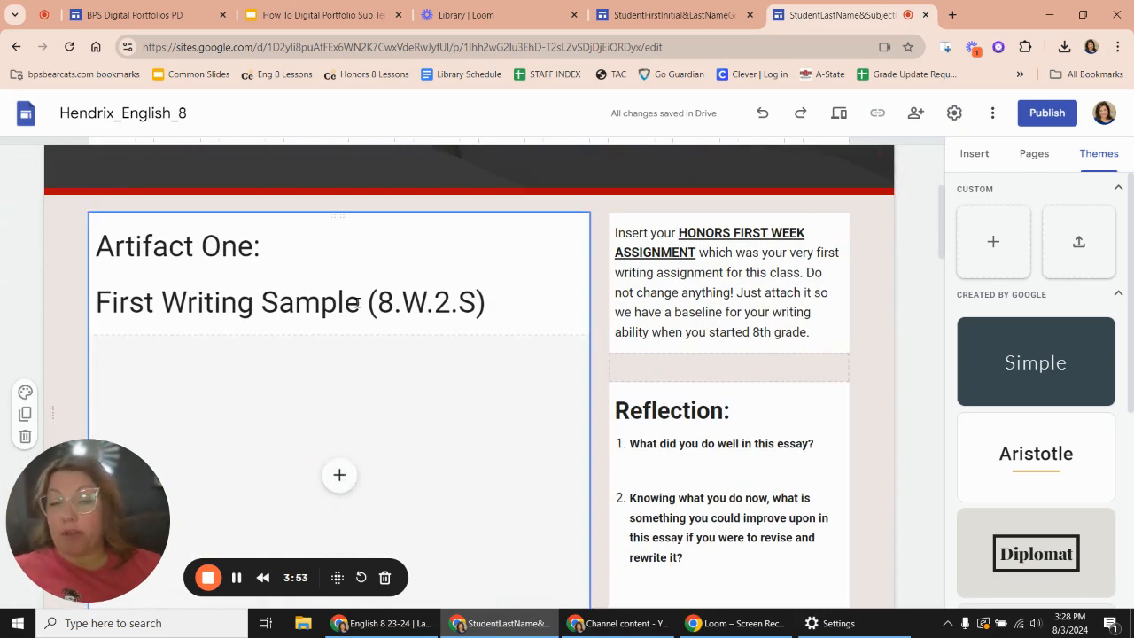
pyautogui.scroll(-2, 357, 302)
pyautogui.scroll(2, 341, 364)
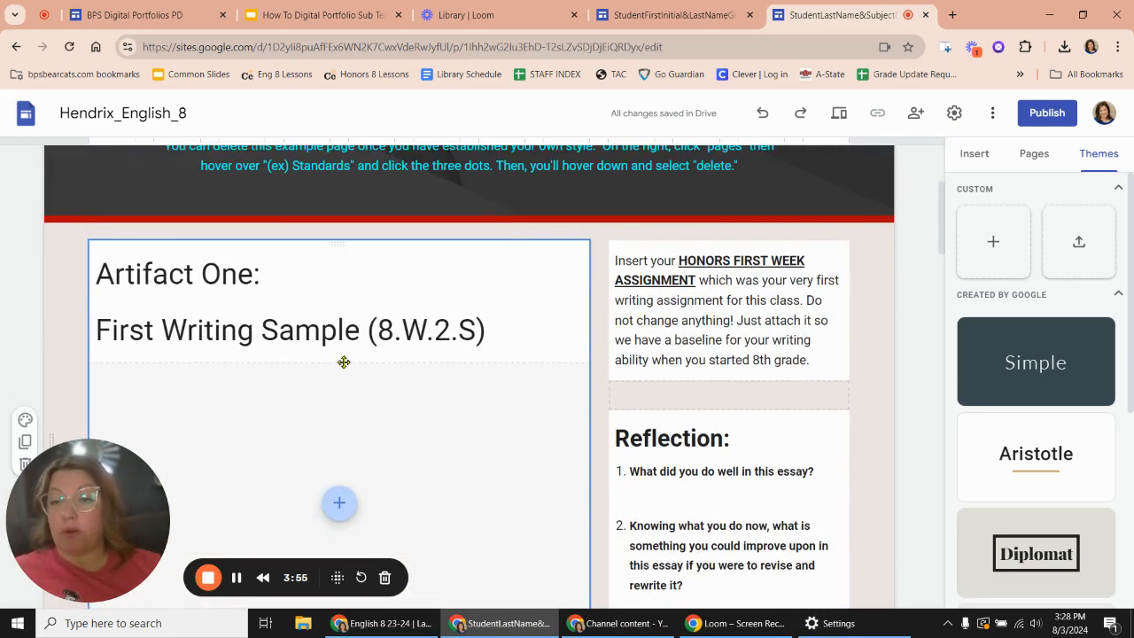
pyautogui.scroll(-2, 727, 328)
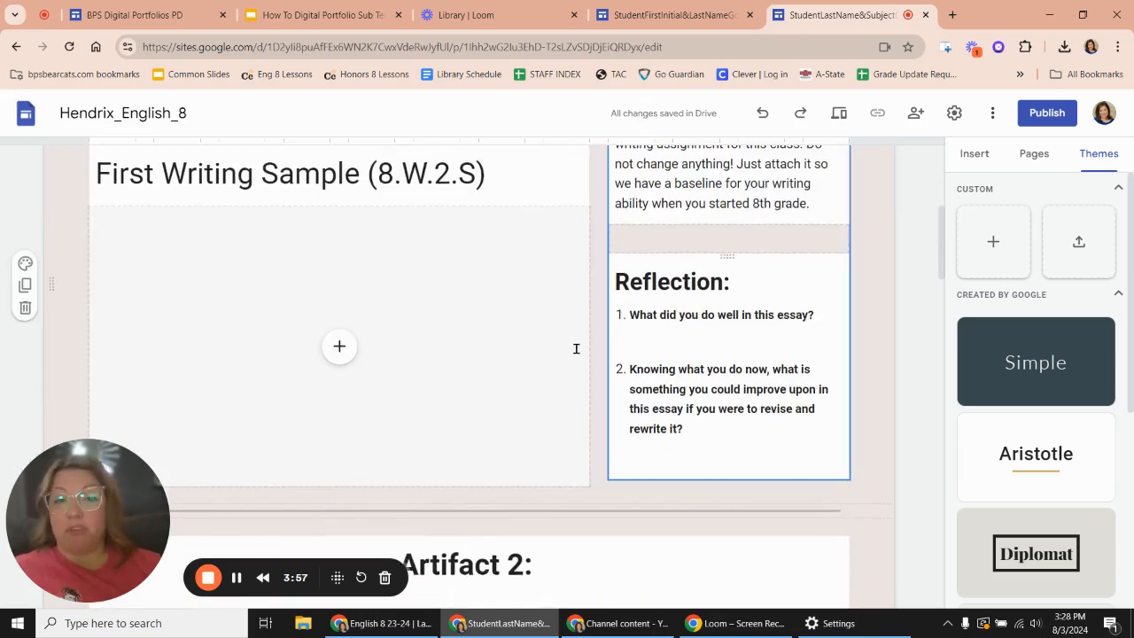
pyautogui.scroll(1, 709, 296)
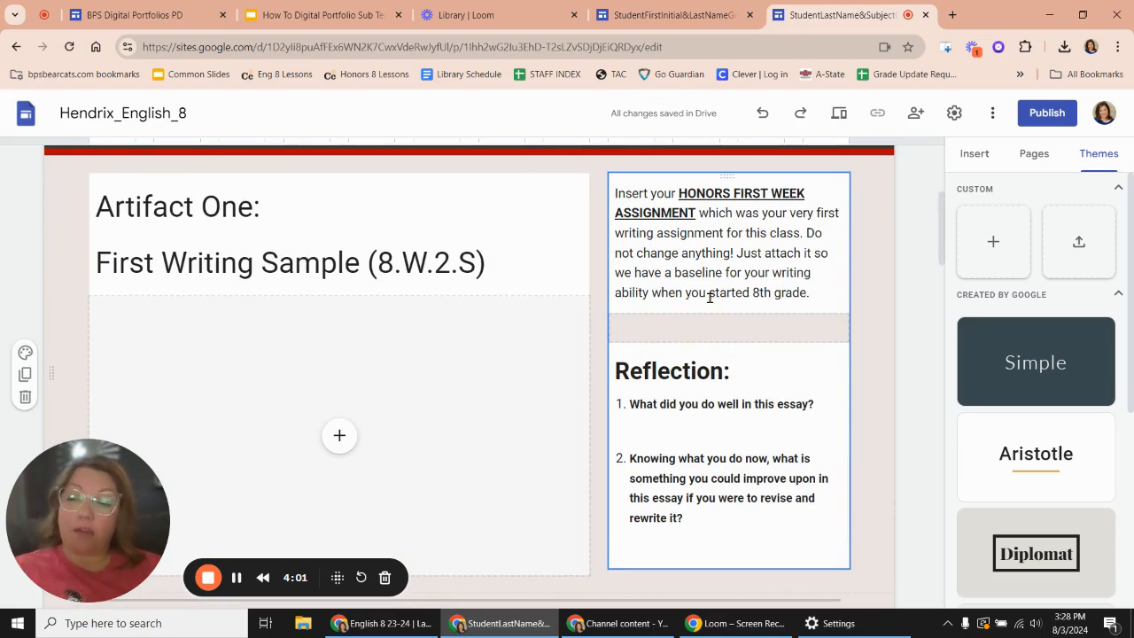
pyautogui.scroll(3, 630, 306)
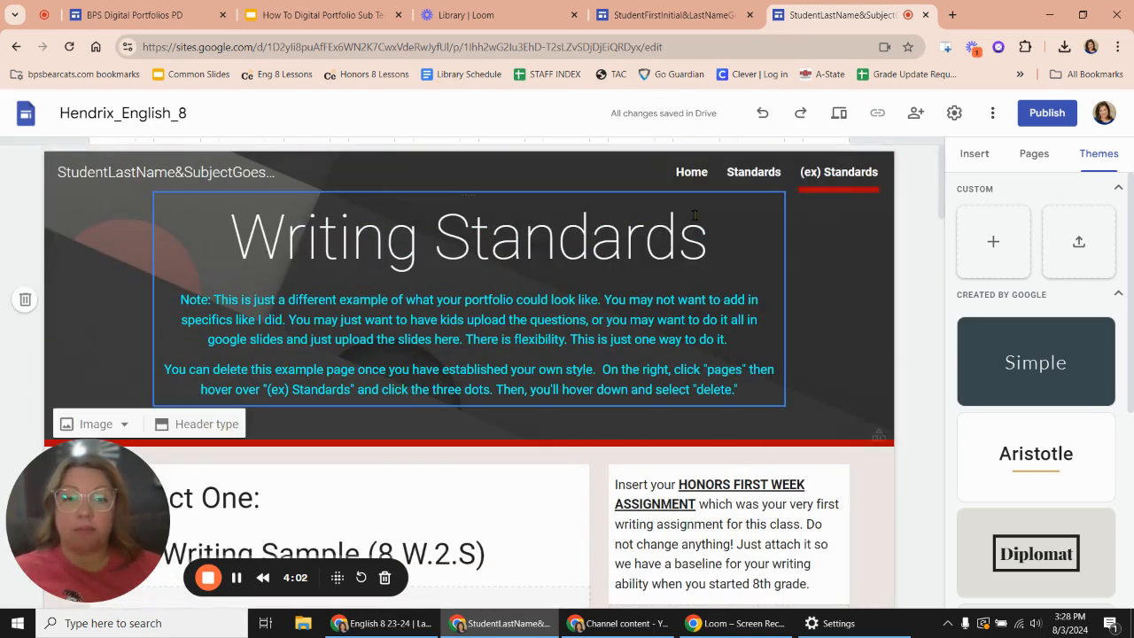
# - Compare the Standards page's artifact and reflection layout with the Artifact 2 section on the (ex) Standards page
pyautogui.click(752, 175)
pyautogui.scroll(-6, 461, 443)
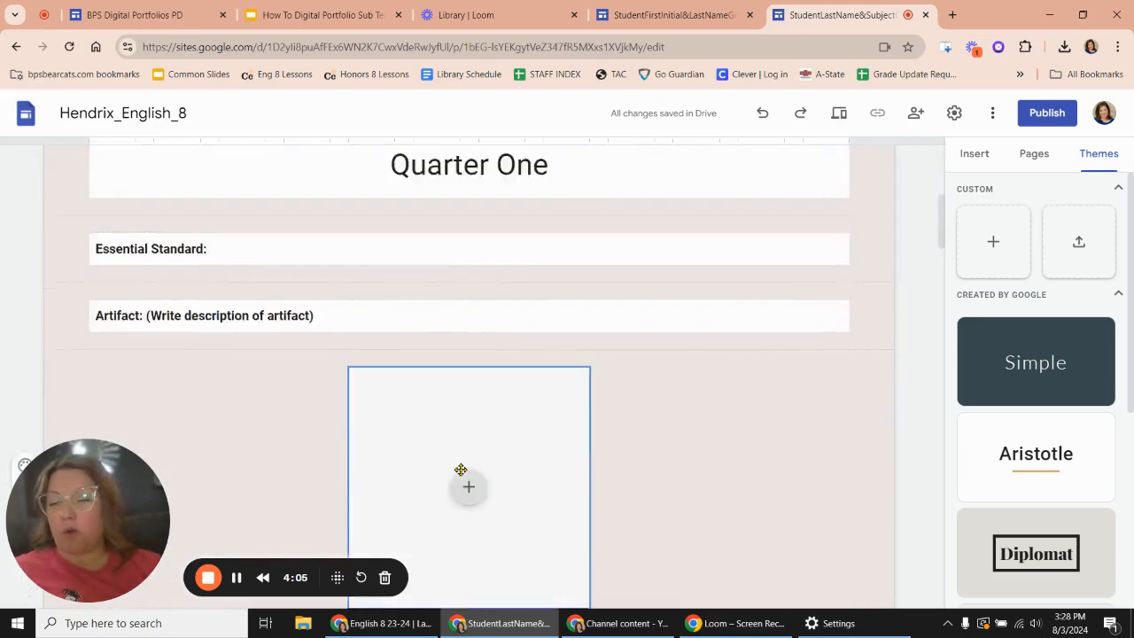
pyautogui.scroll(-15, 471, 255)
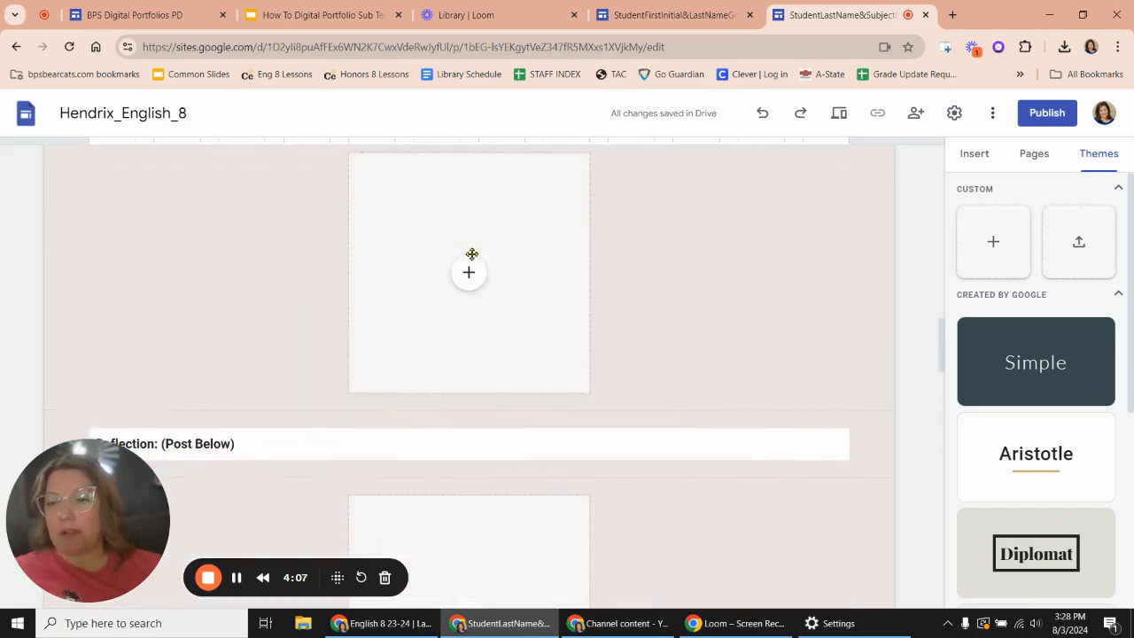
pyautogui.scroll(15, 472, 254)
pyautogui.click(837, 172)
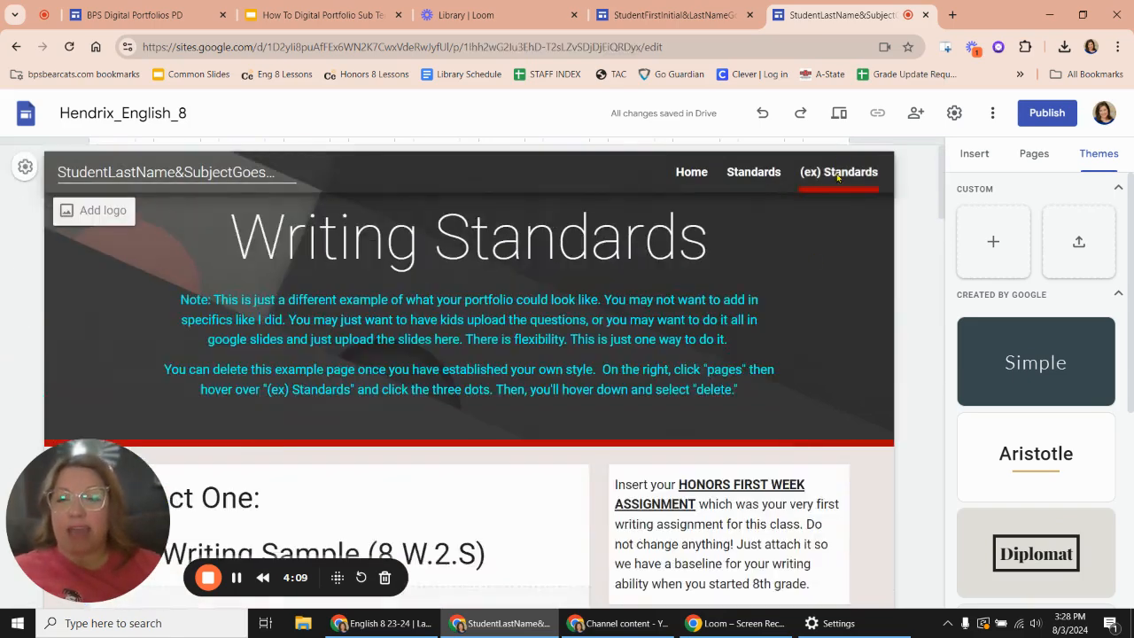
pyautogui.scroll(-10, 502, 400)
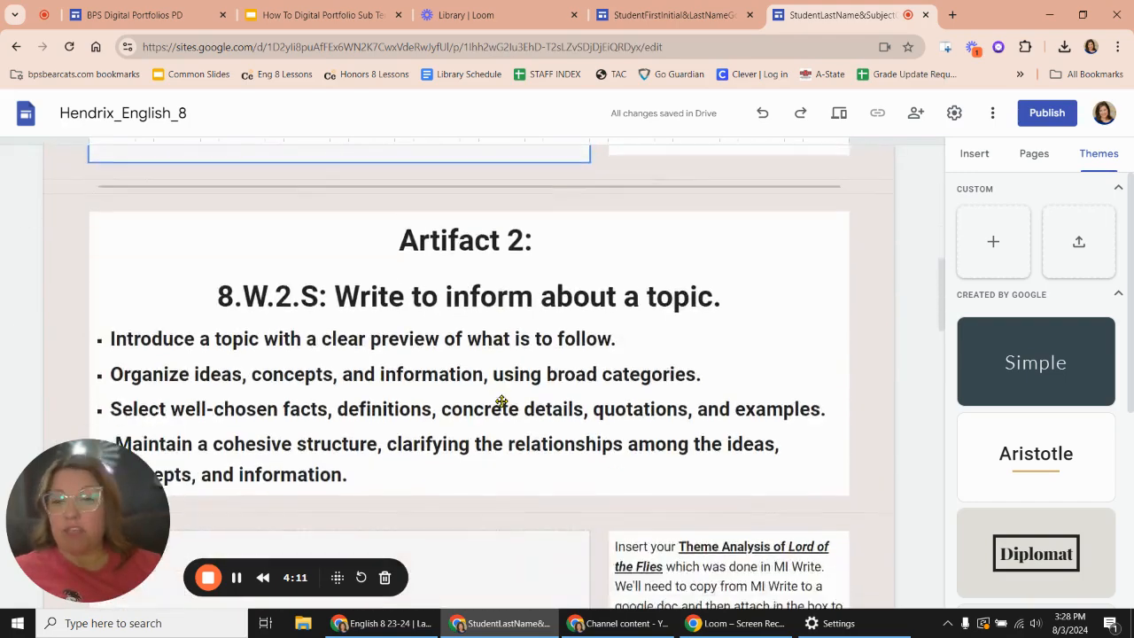
pyautogui.scroll(10, 502, 400)
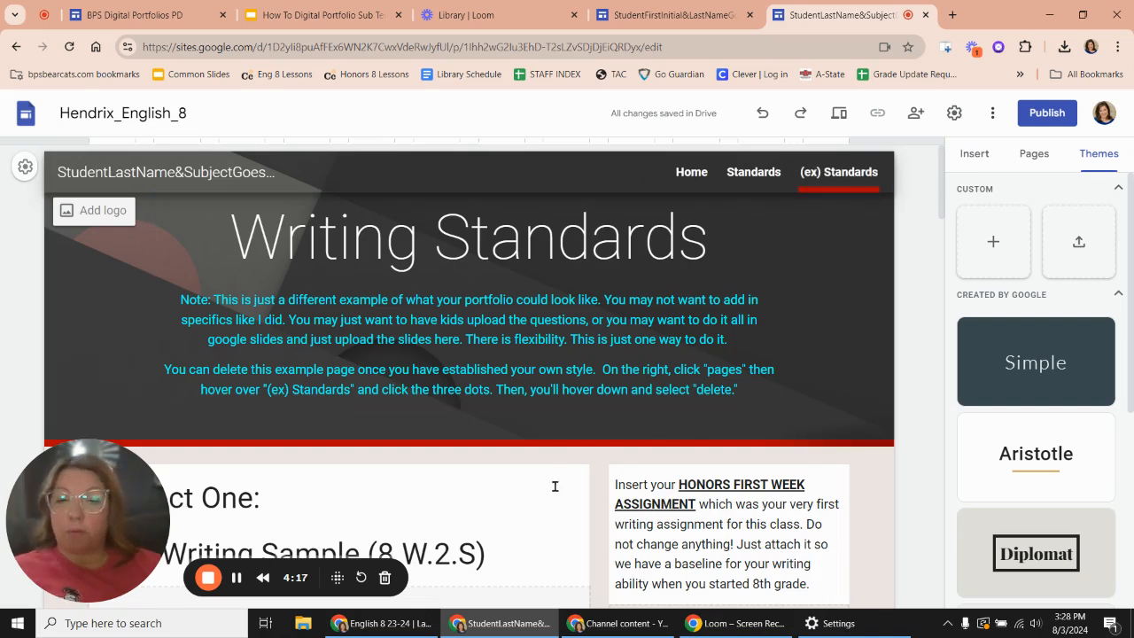
# - Delete the (ex) Standards page from the site
pyautogui.click(1035, 157)
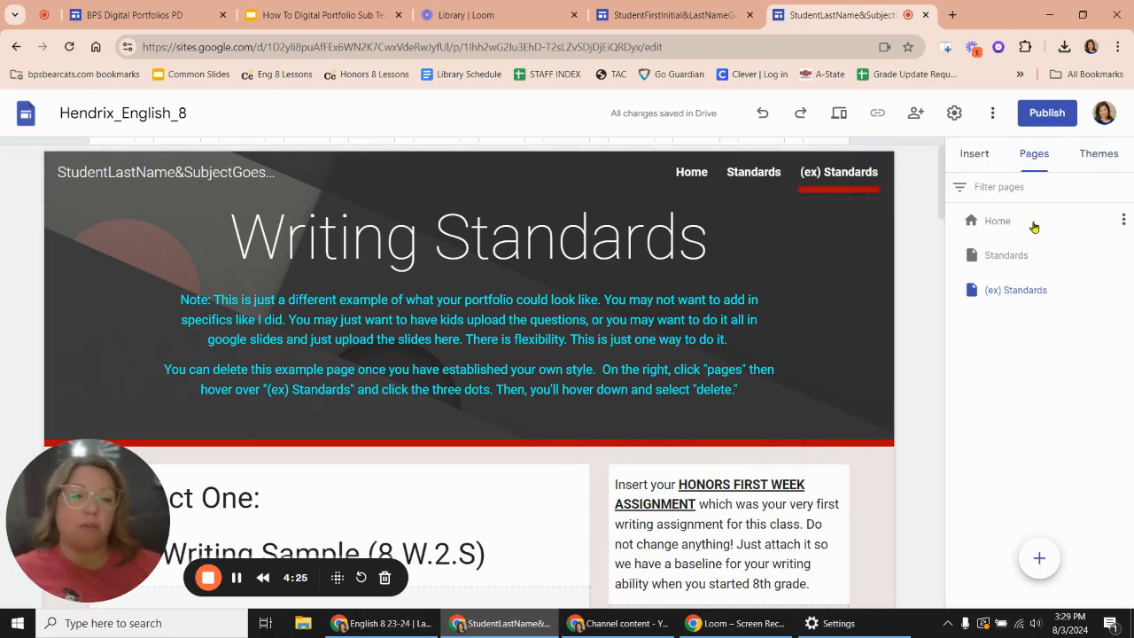
pyautogui.moveTo(1021, 298)
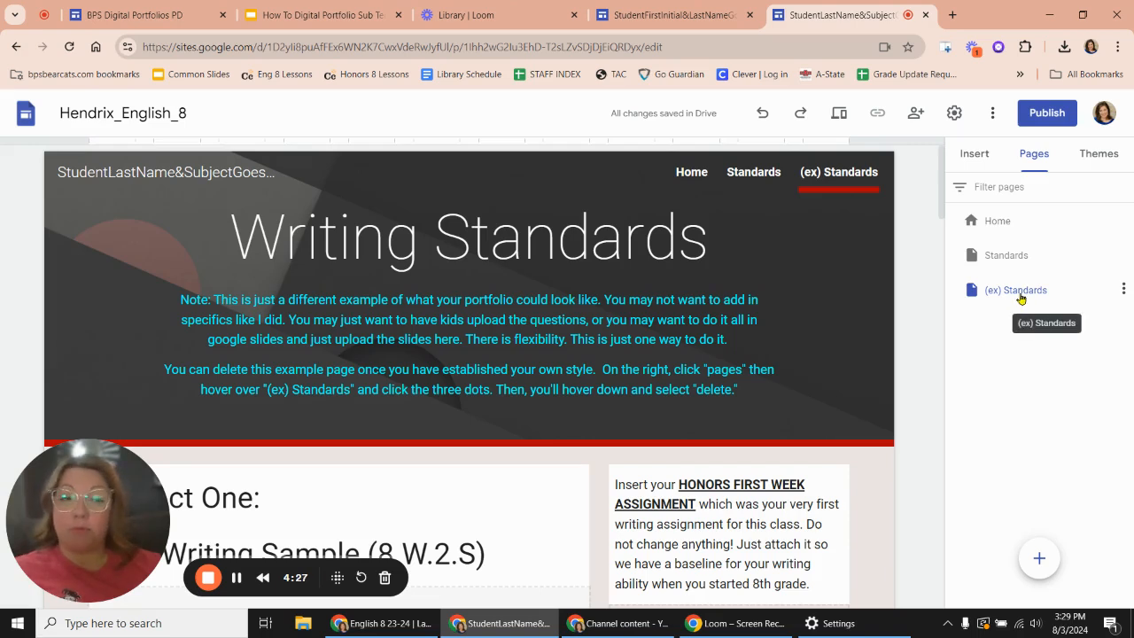
pyautogui.click(1123, 293)
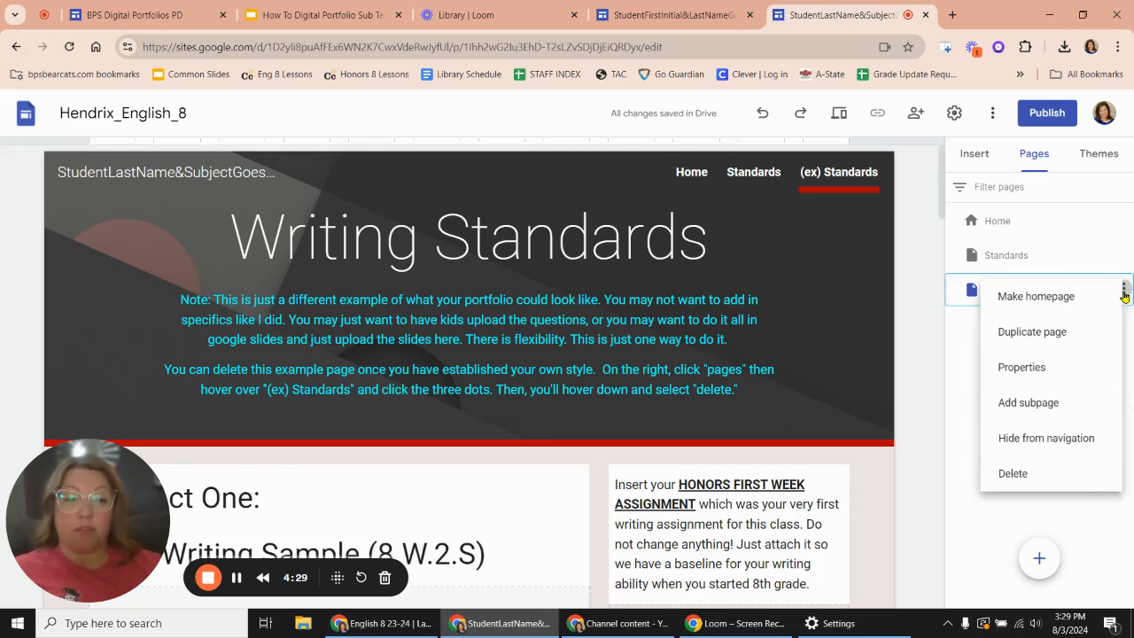
pyautogui.click(1017, 470)
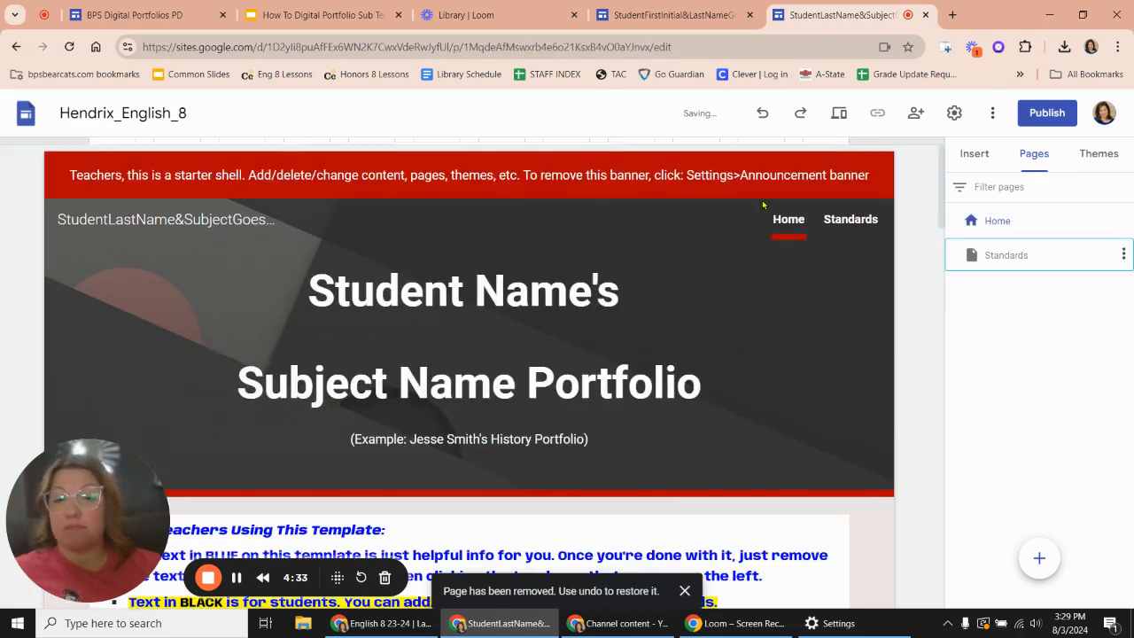
# - Replace "Subject Name" in the home page header title with "English 8th Grade"
pyautogui.scroll(-1, 464, 482)
pyautogui.click(248, 333)
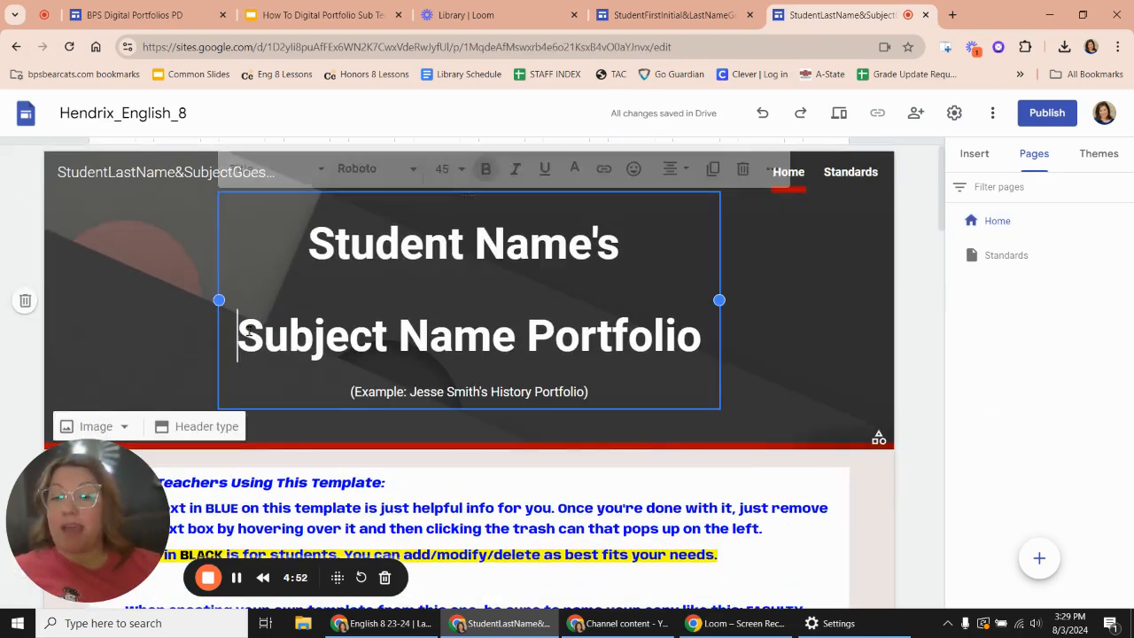
pyautogui.moveTo(247, 333); pyautogui.dragTo(522, 341)
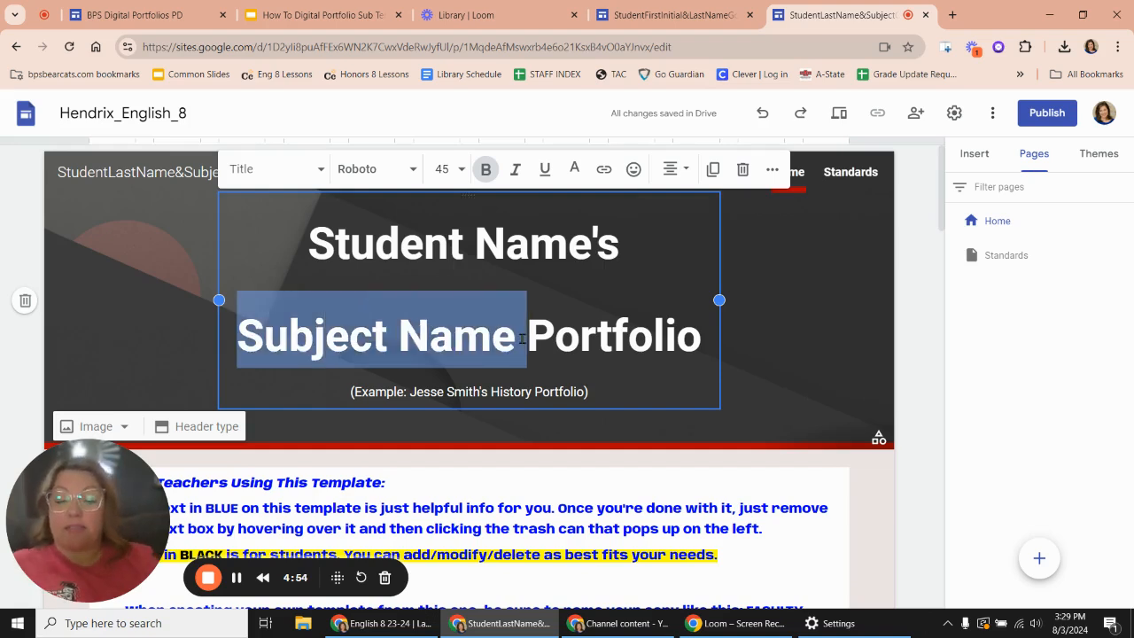
pyautogui.write('English ')
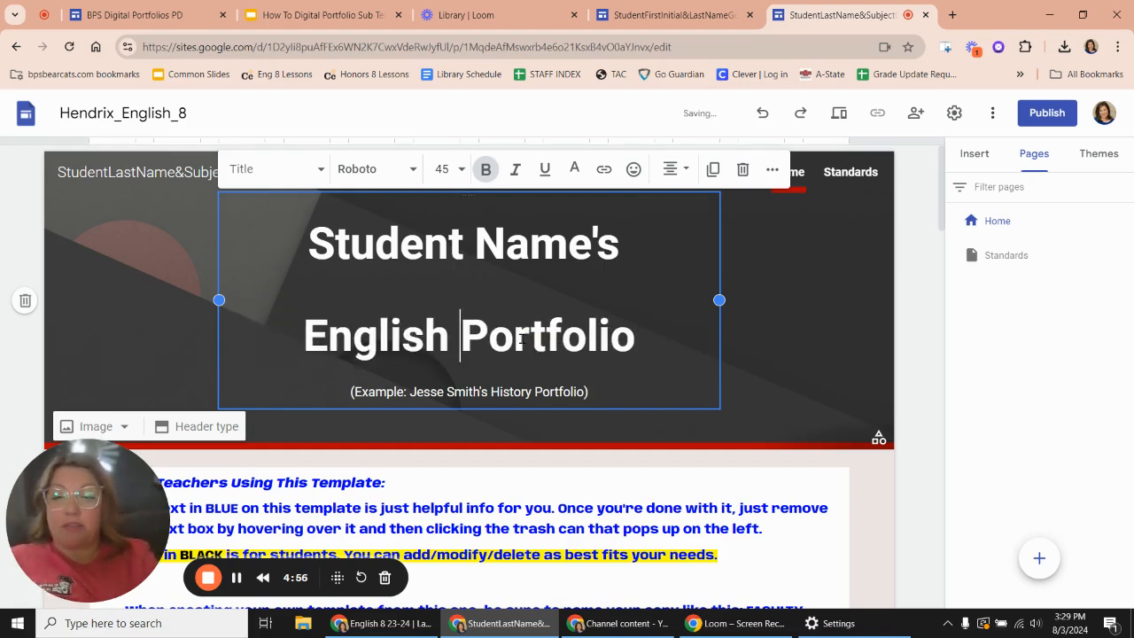
pyautogui.write('8')
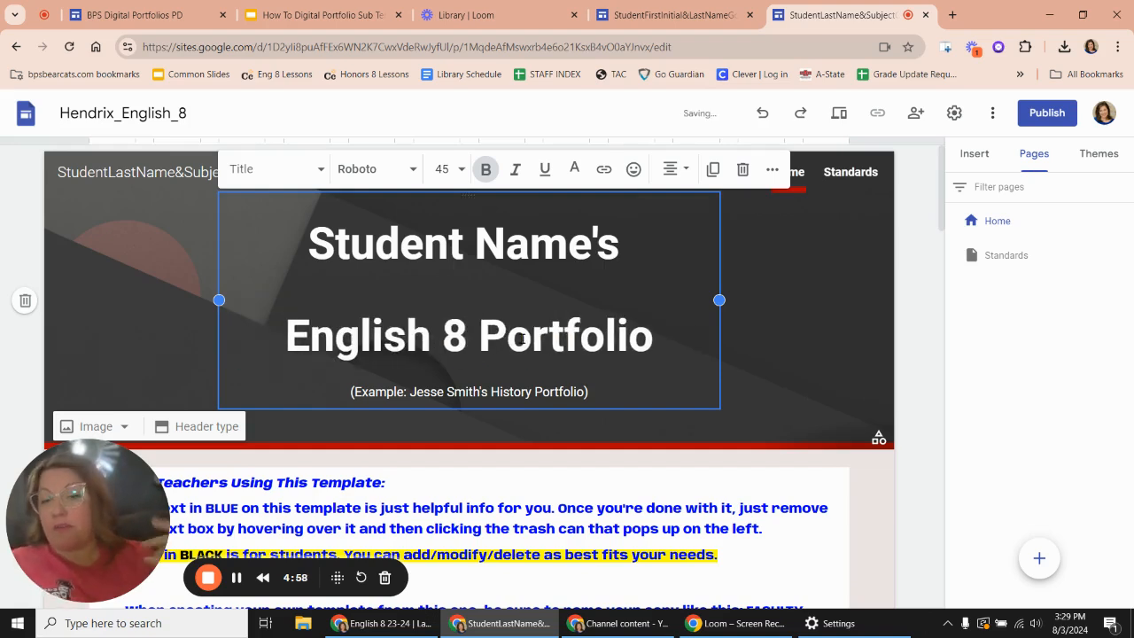
pyautogui.press('BackSpace')
# - Review the blue "Note to Teachers Using This Template" section on the home page and delete it
pyautogui.scroll(-5, 521, 340)
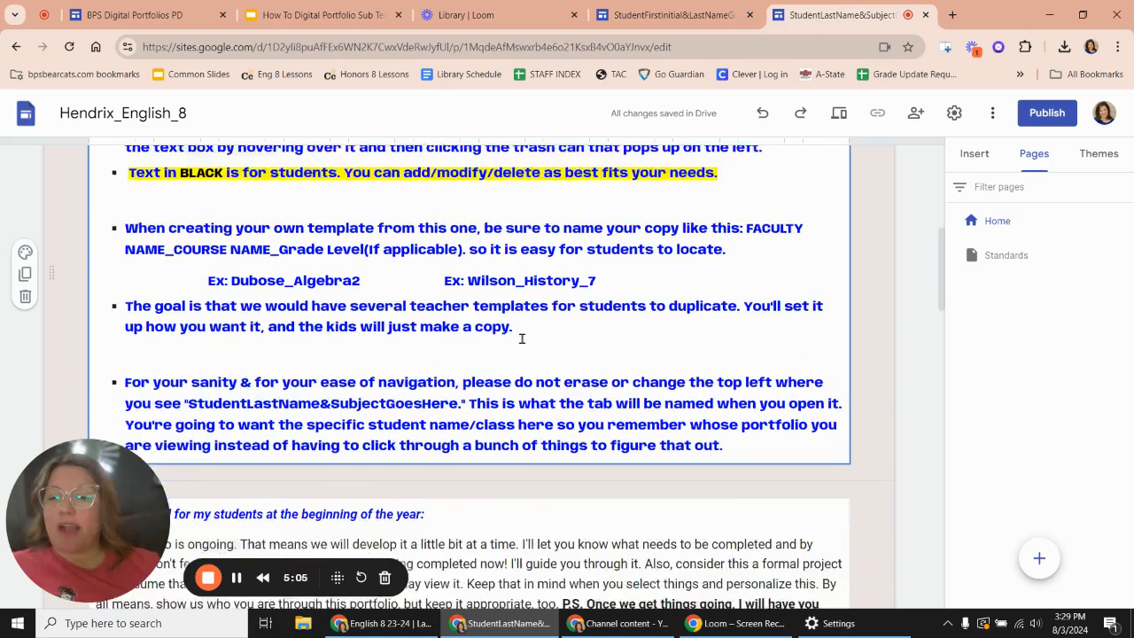
pyautogui.scroll(2, 501, 341)
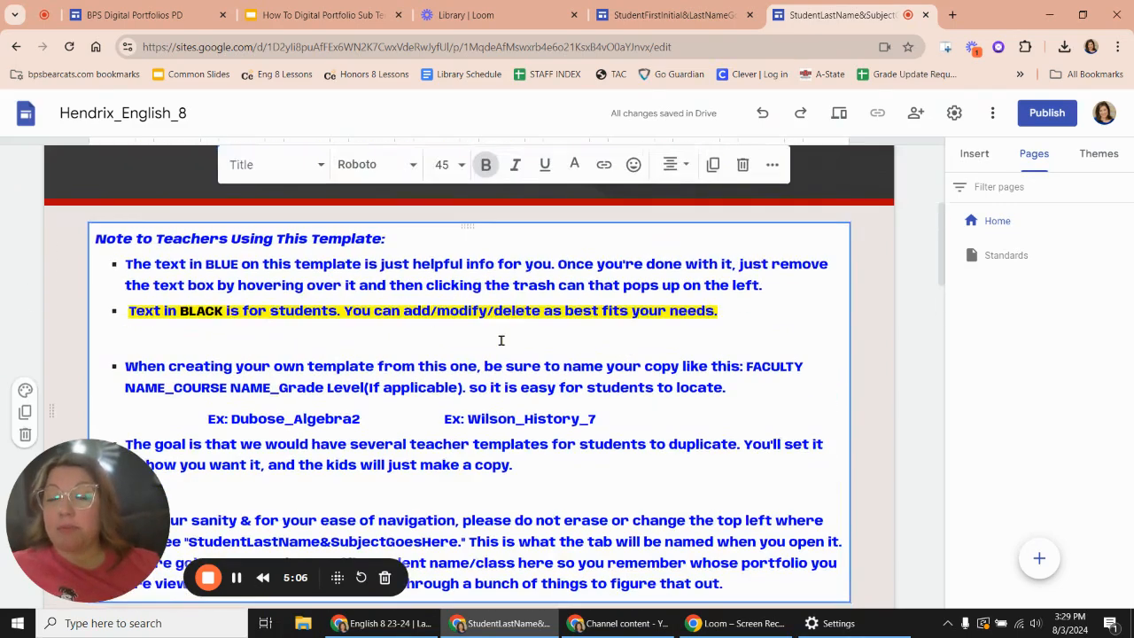
pyautogui.click(409, 376)
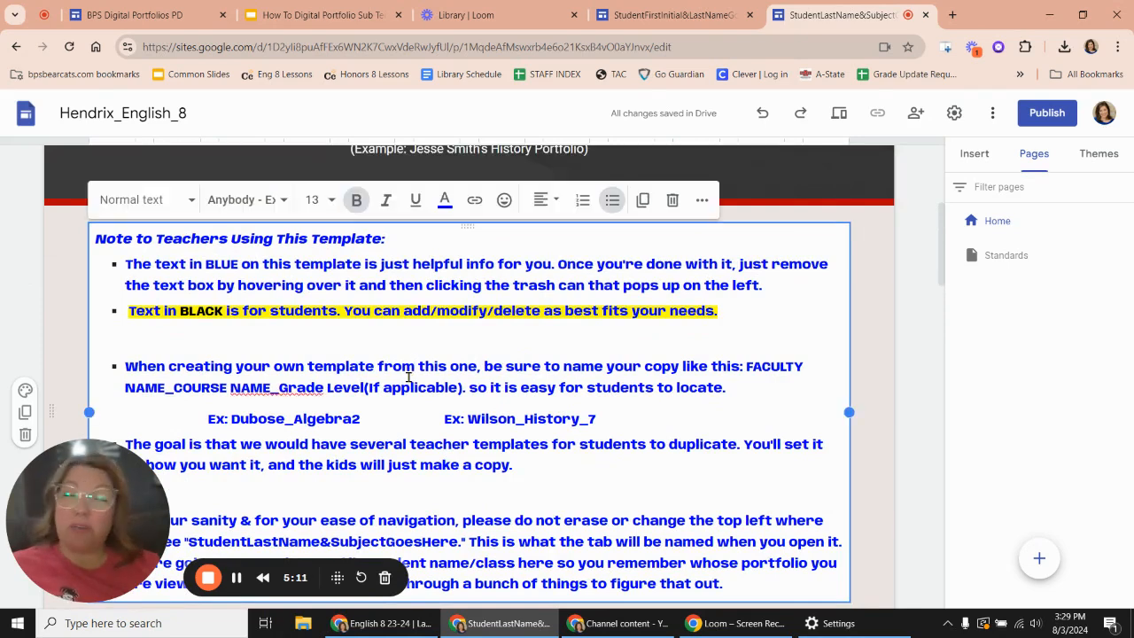
pyautogui.scroll(-1, 408, 377)
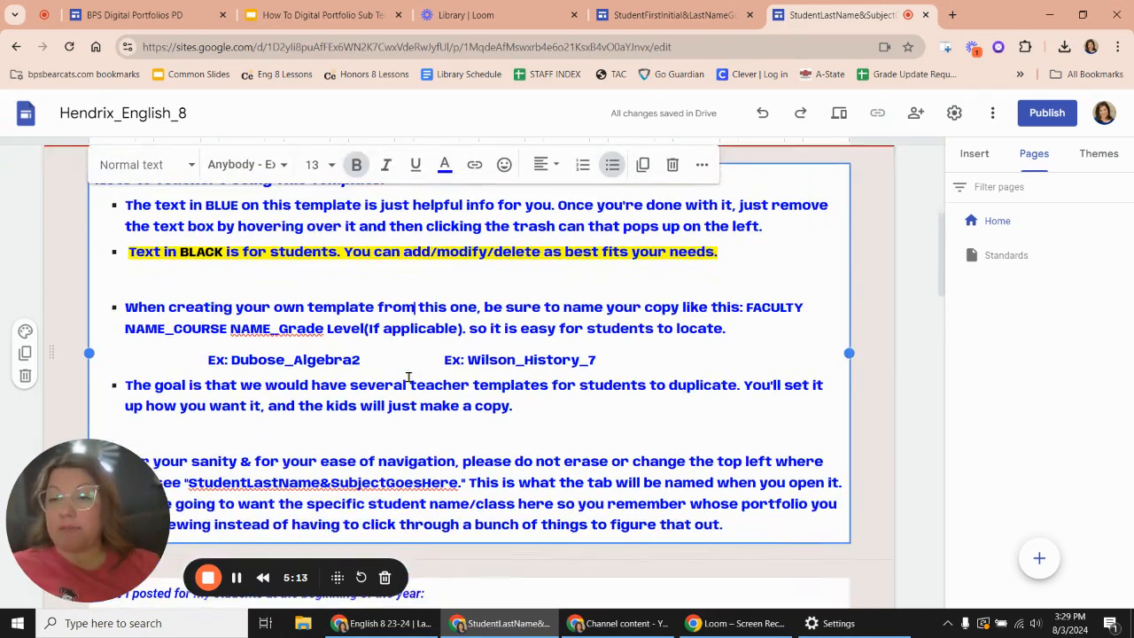
pyautogui.click(278, 360)
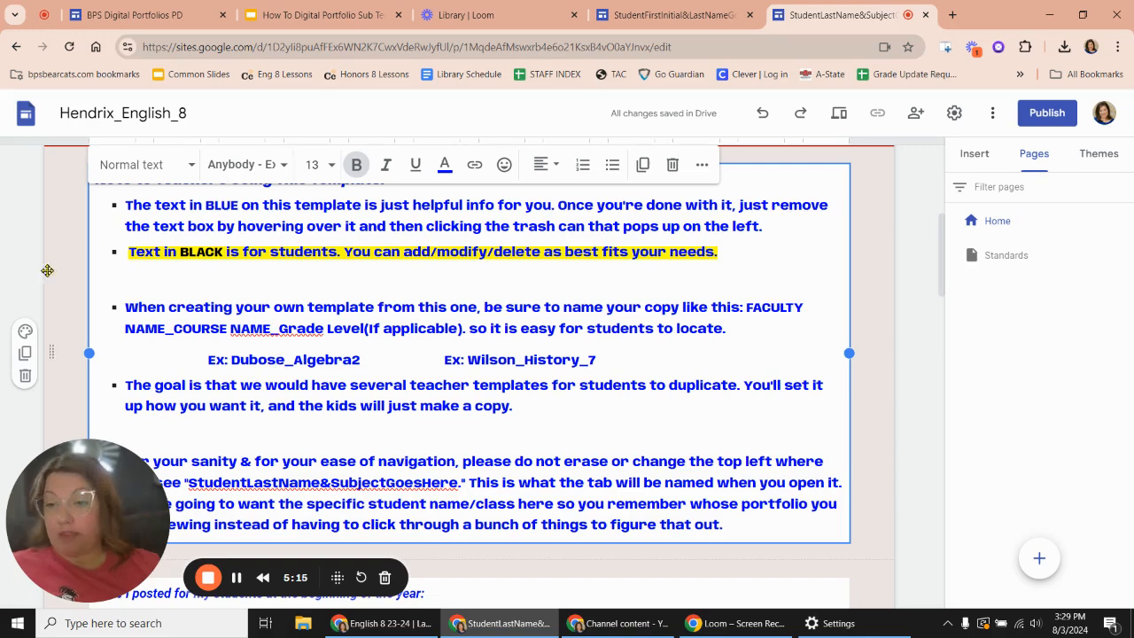
pyautogui.scroll(2, 430, 432)
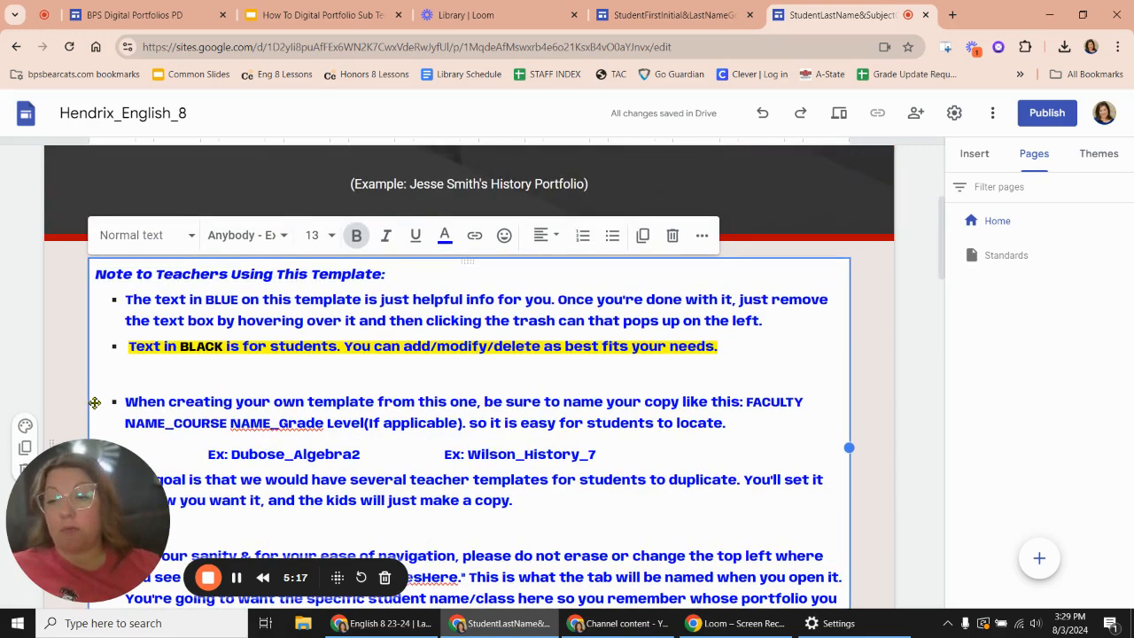
pyautogui.scroll(-4, 241, 439)
pyautogui.click(107, 329)
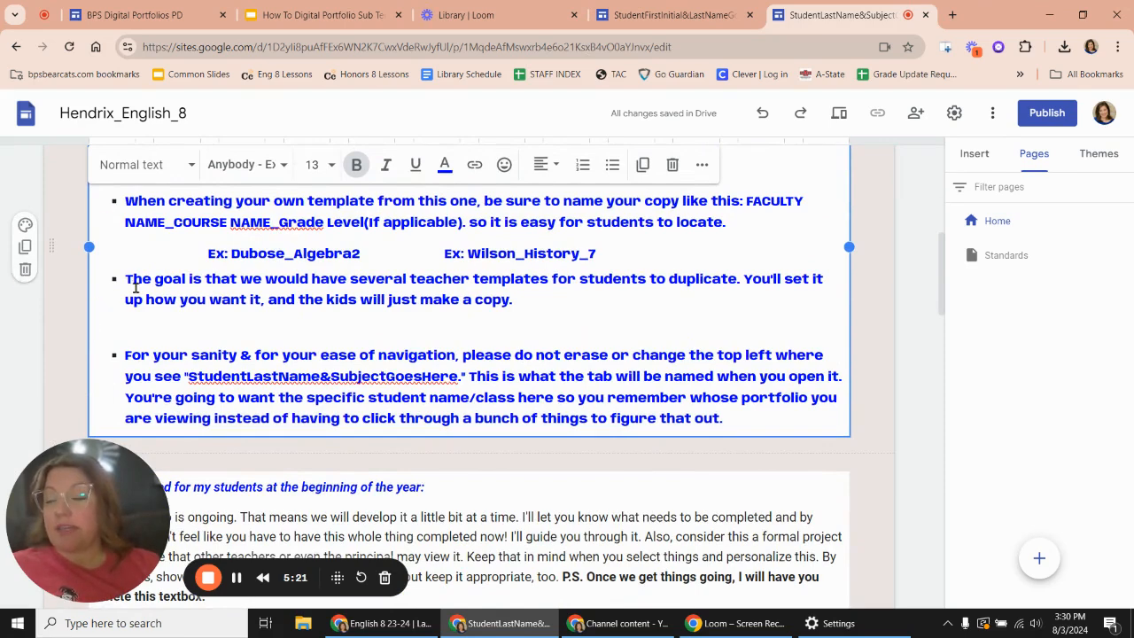
pyautogui.click(24, 270)
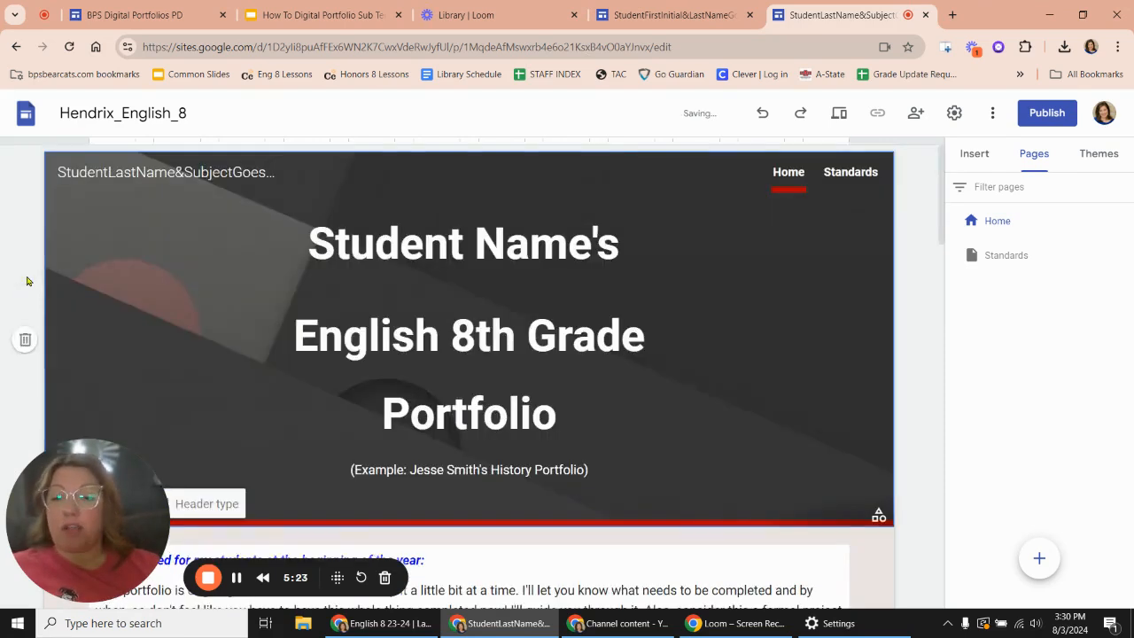
# - Delete the blue heading line "Note I posted for my students at the beginning of the year:" from the student note
pyautogui.scroll(-4, 419, 390)
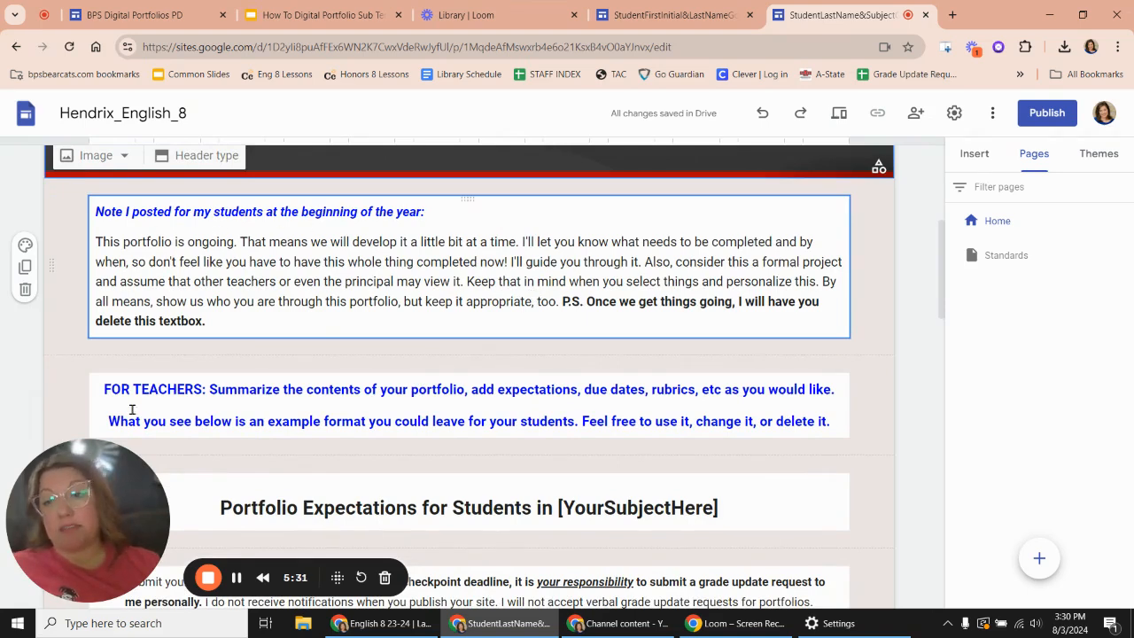
pyautogui.click(270, 279)
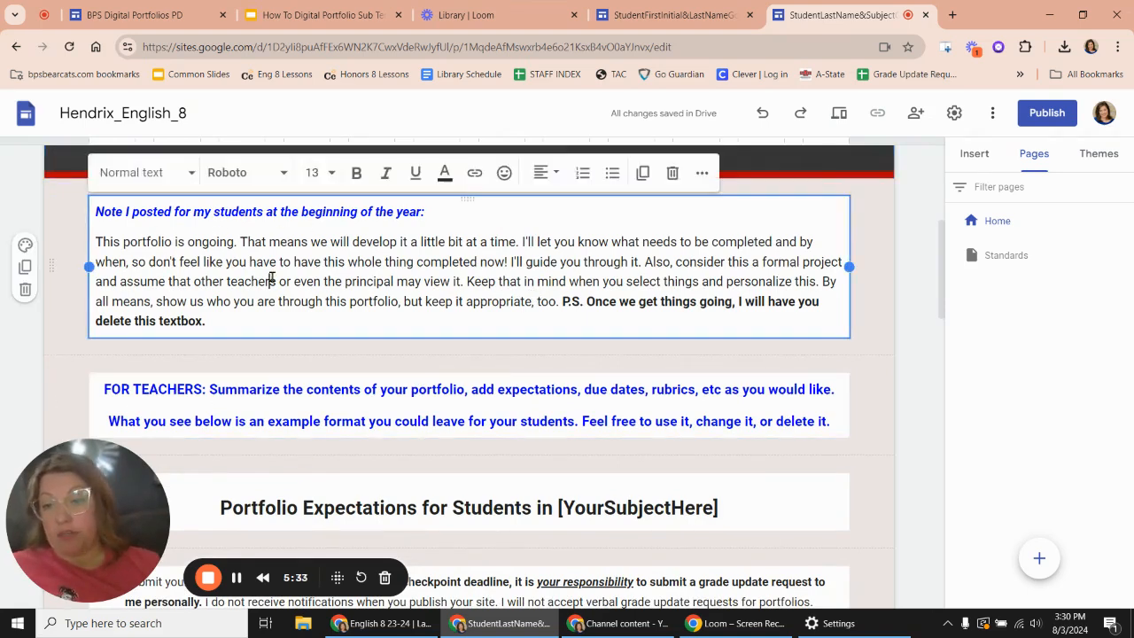
pyautogui.moveTo(424, 209); pyautogui.dragTo(80, 221)
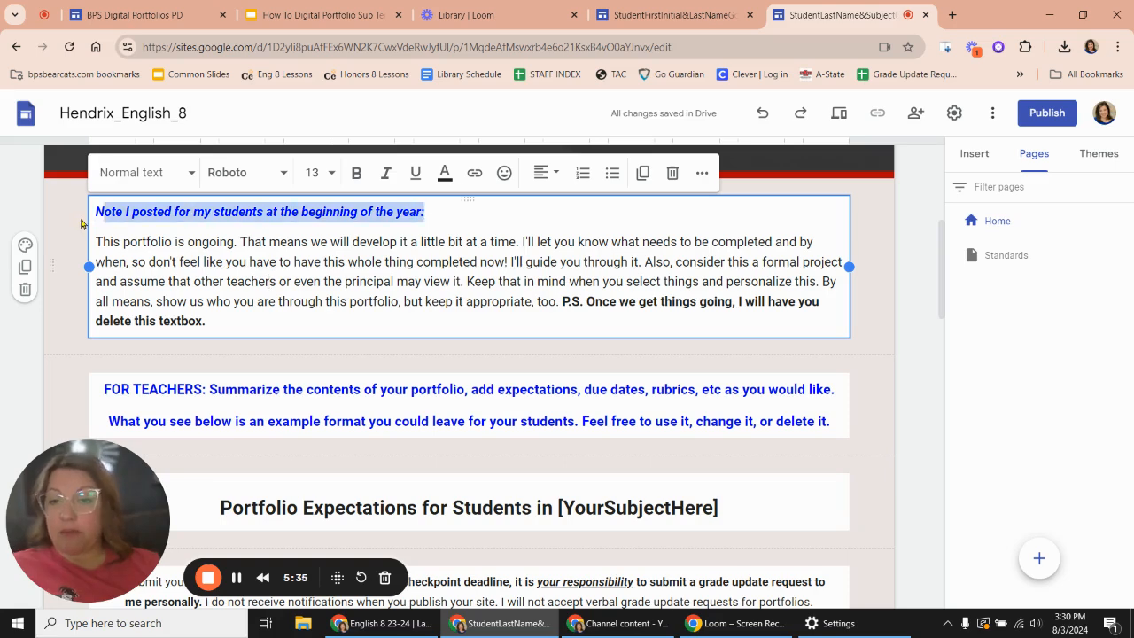
pyautogui.press('Delete')
pyautogui.press('Delete')
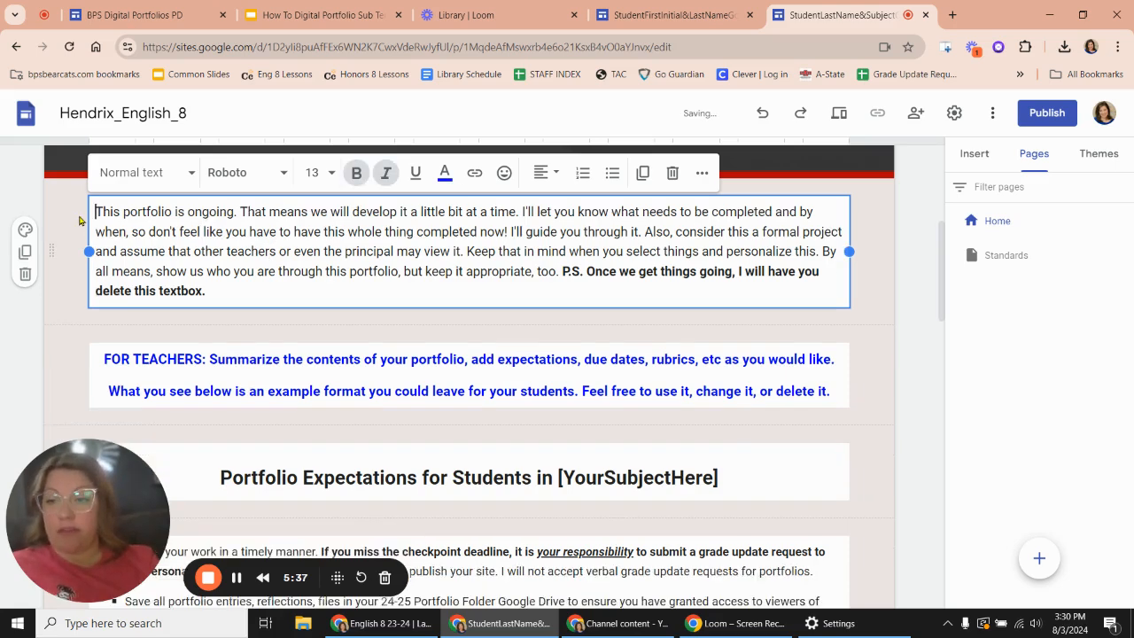
# - Delete the whole section holding the "This portfolio is ongoing" student note below the home page header
pyautogui.click(366, 388)
pyautogui.click(347, 270)
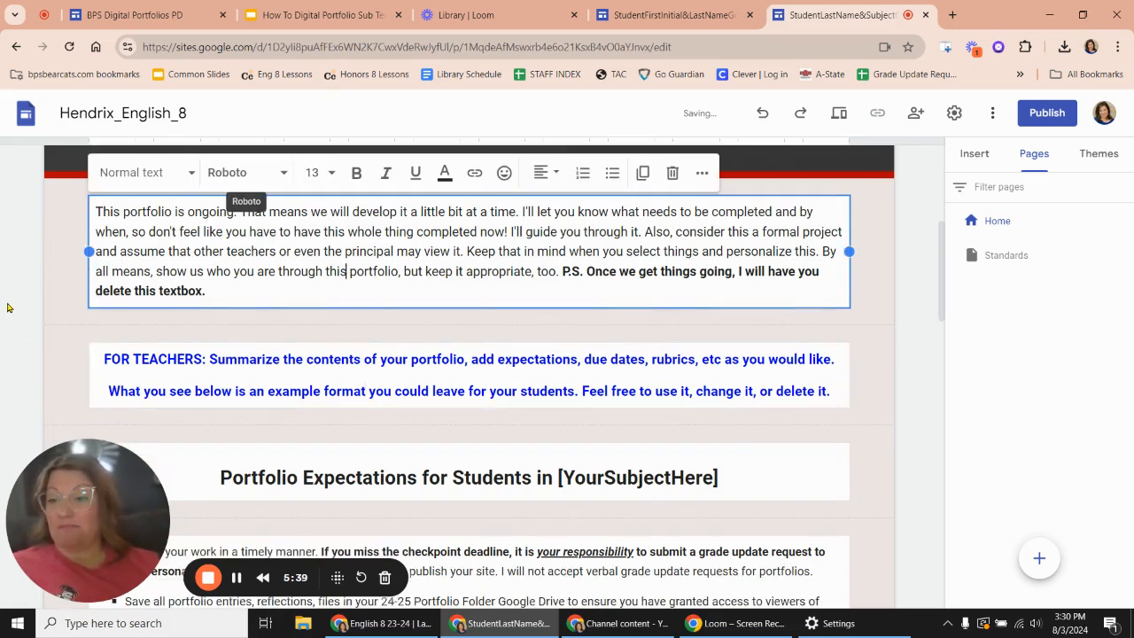
pyautogui.click(26, 277)
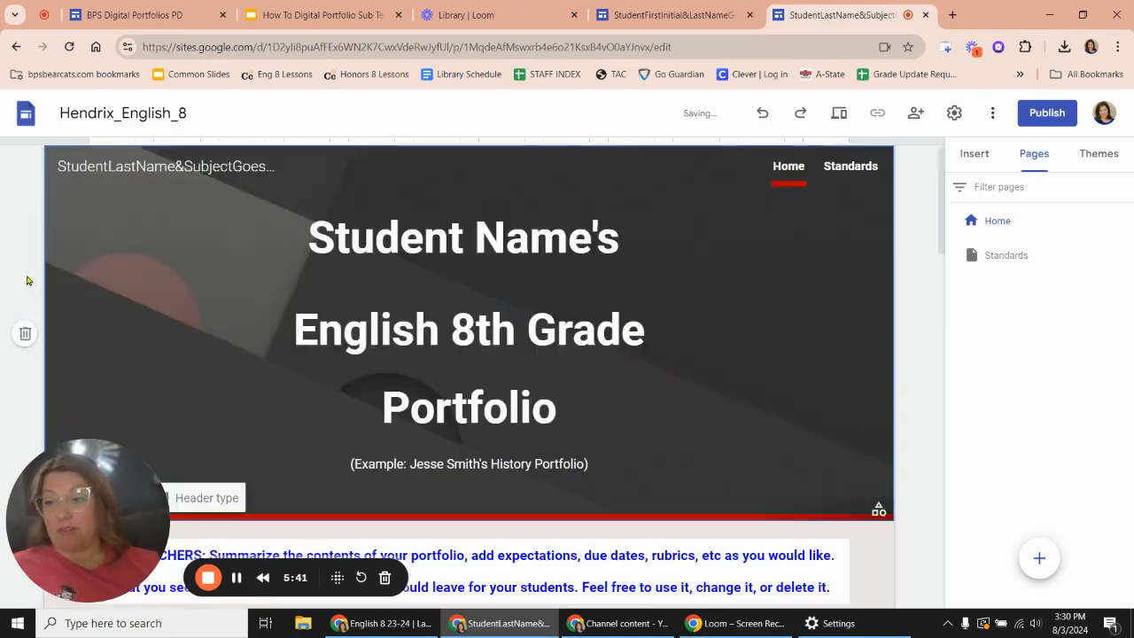
# - Replace "[YourSubjectHere]" in the Portfolio Expectations heading with "English Grade 8"
pyautogui.scroll(-8, 27, 280)
pyautogui.scroll(3, 27, 280)
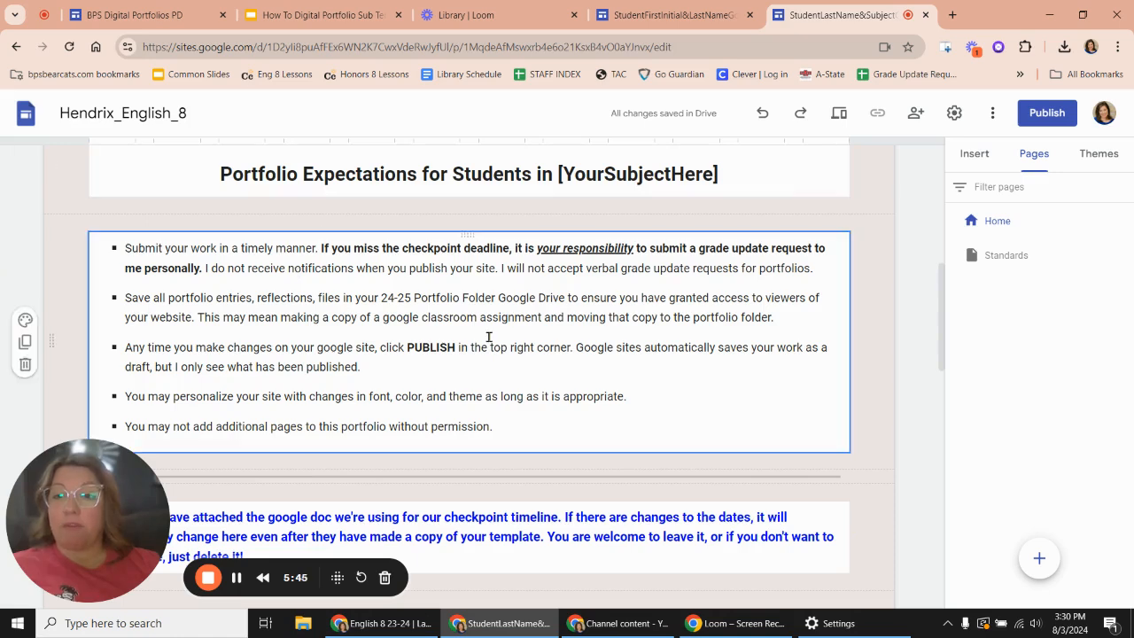
pyautogui.scroll(1, 488, 335)
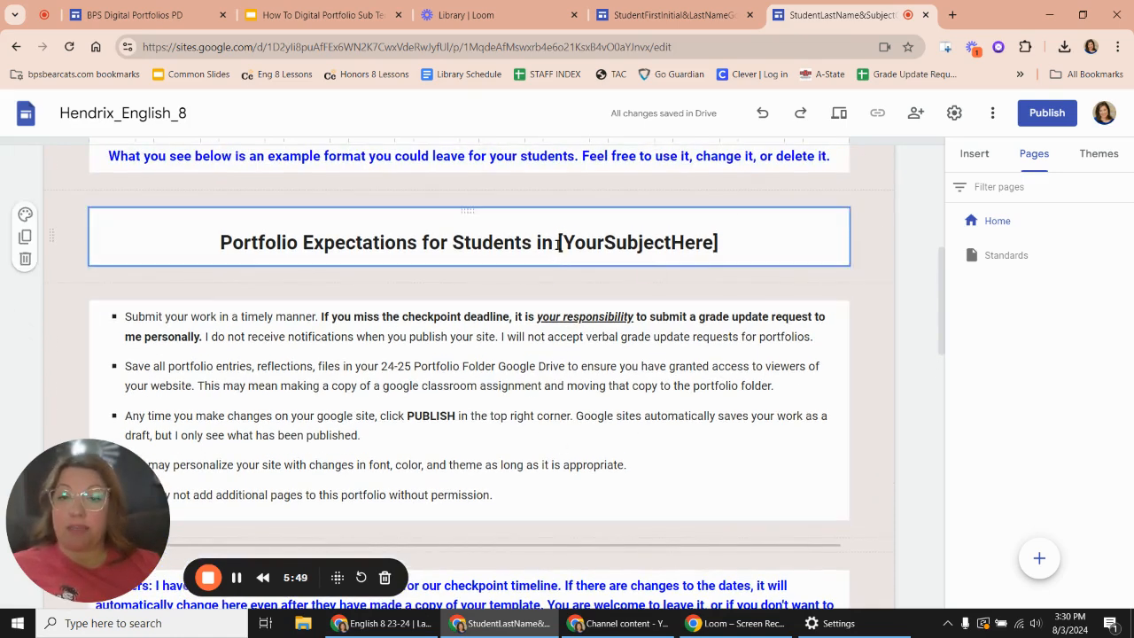
pyautogui.moveTo(557, 243); pyautogui.dragTo(728, 244)
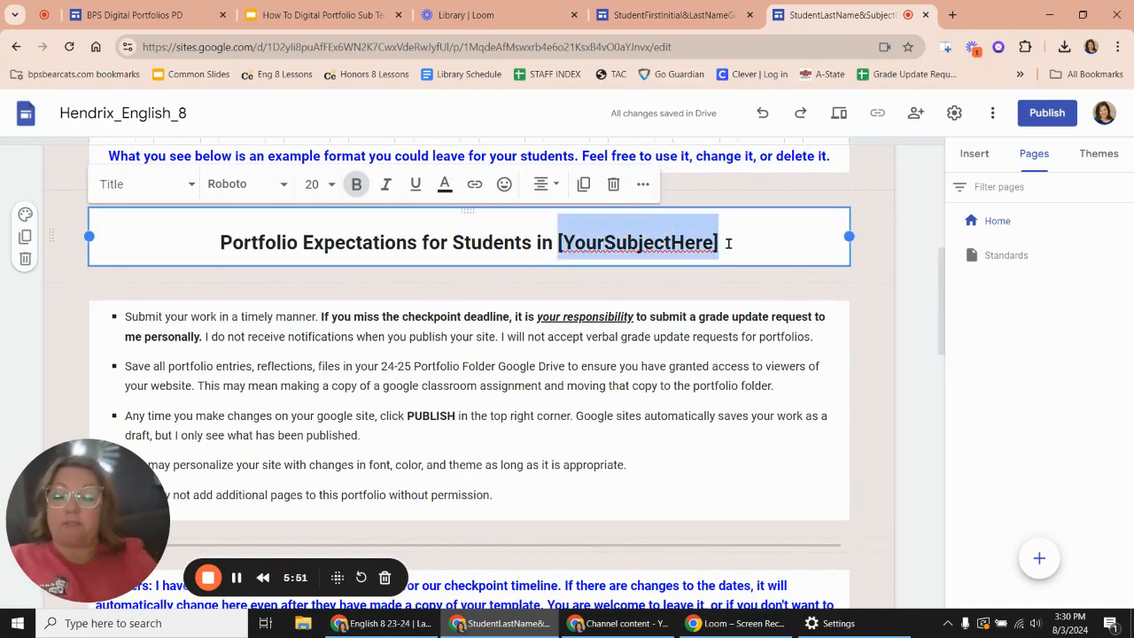
pyautogui.write('English')
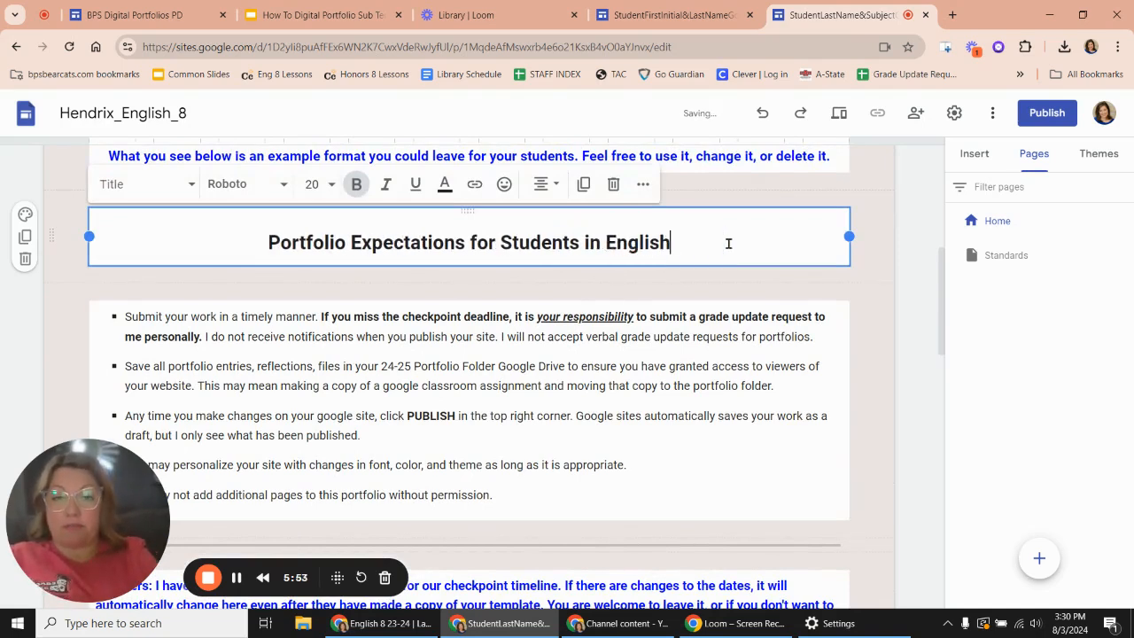
pyautogui.write(' Grade 8')
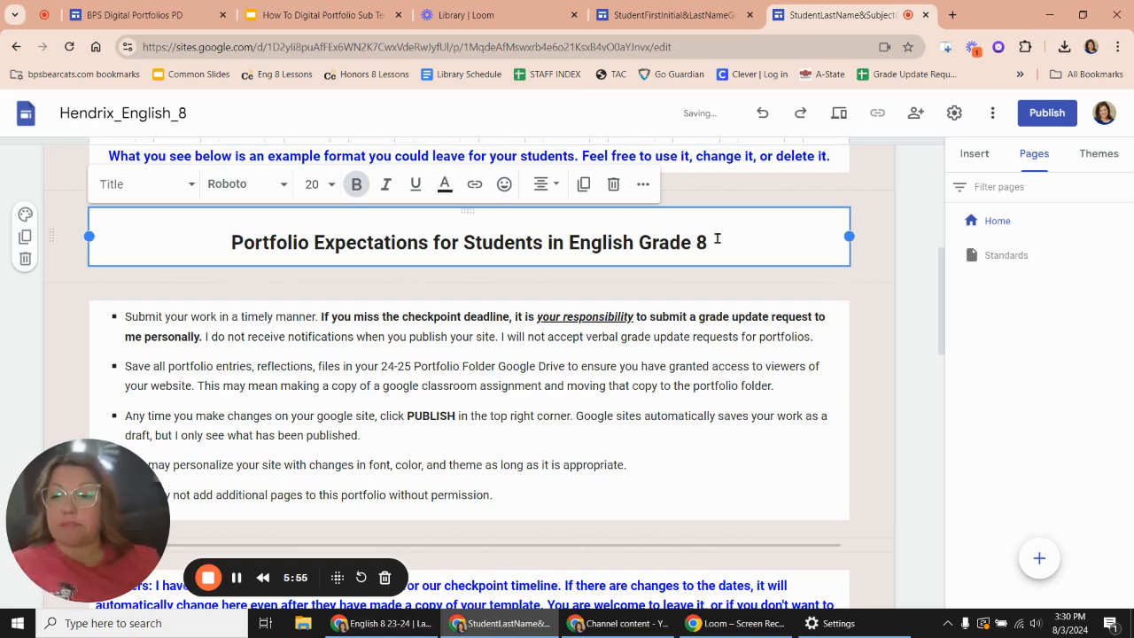
# - Review the student expectations list, highlighting the sentence about not receiving notifications when a site is published
pyautogui.scroll(-1, 527, 474)
pyautogui.click(124, 222)
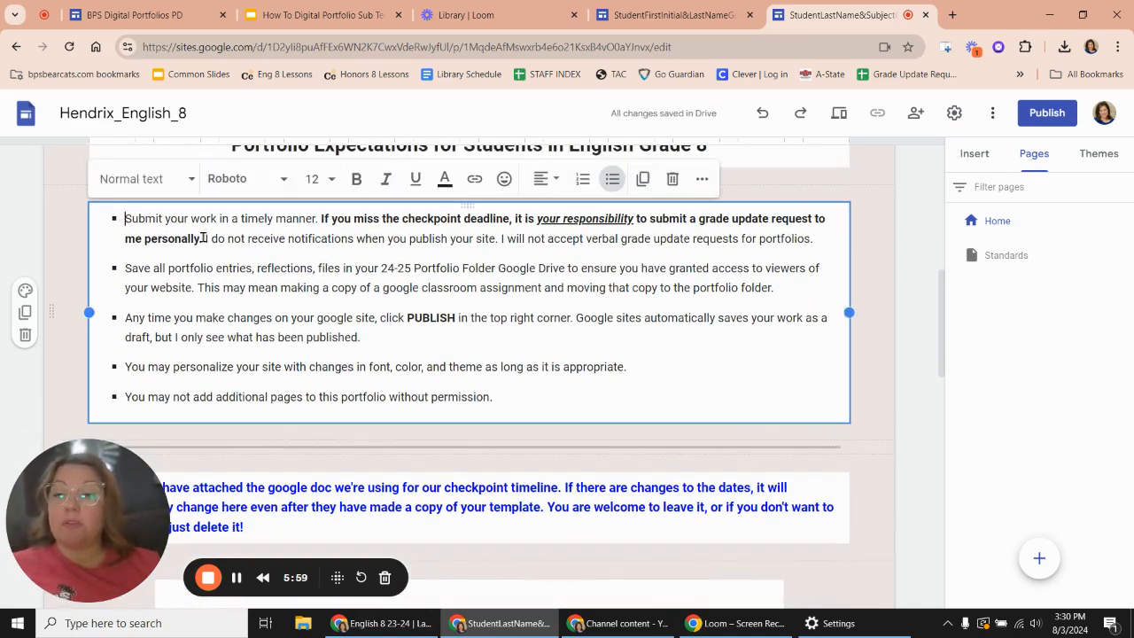
pyautogui.moveTo(203, 238); pyautogui.dragTo(501, 238)
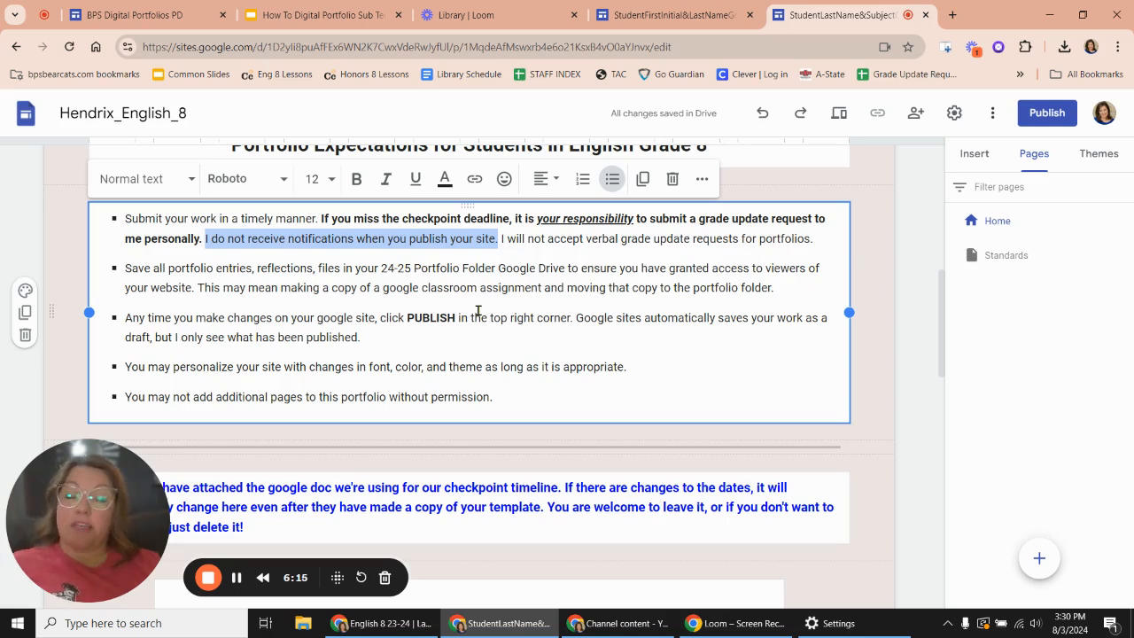
pyautogui.click(404, 364)
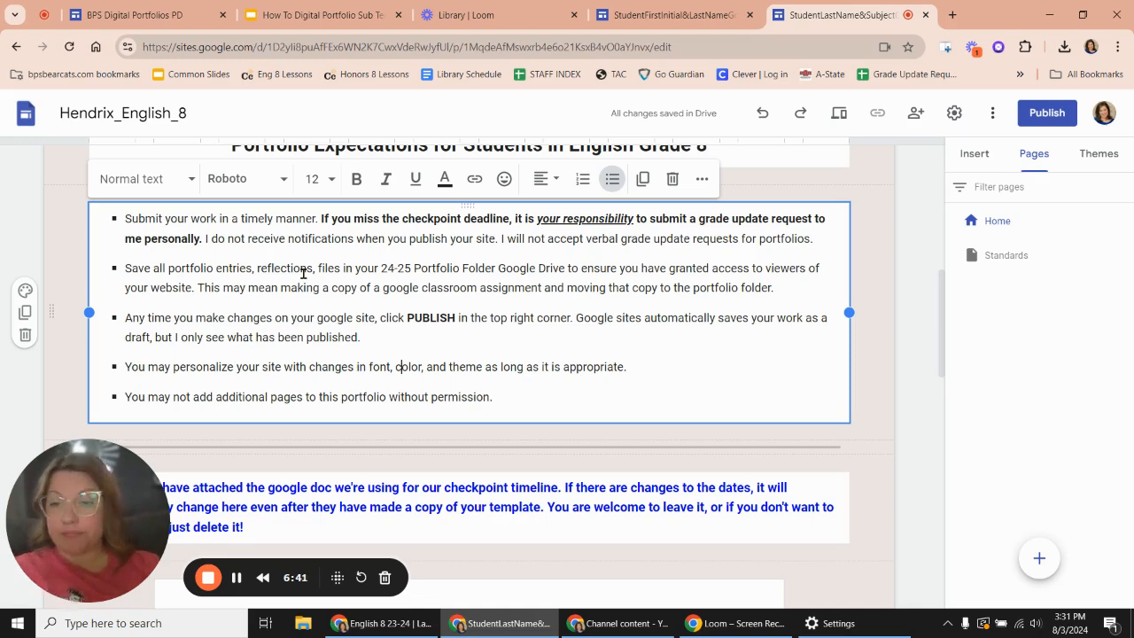
pyautogui.scroll(-1, 303, 274)
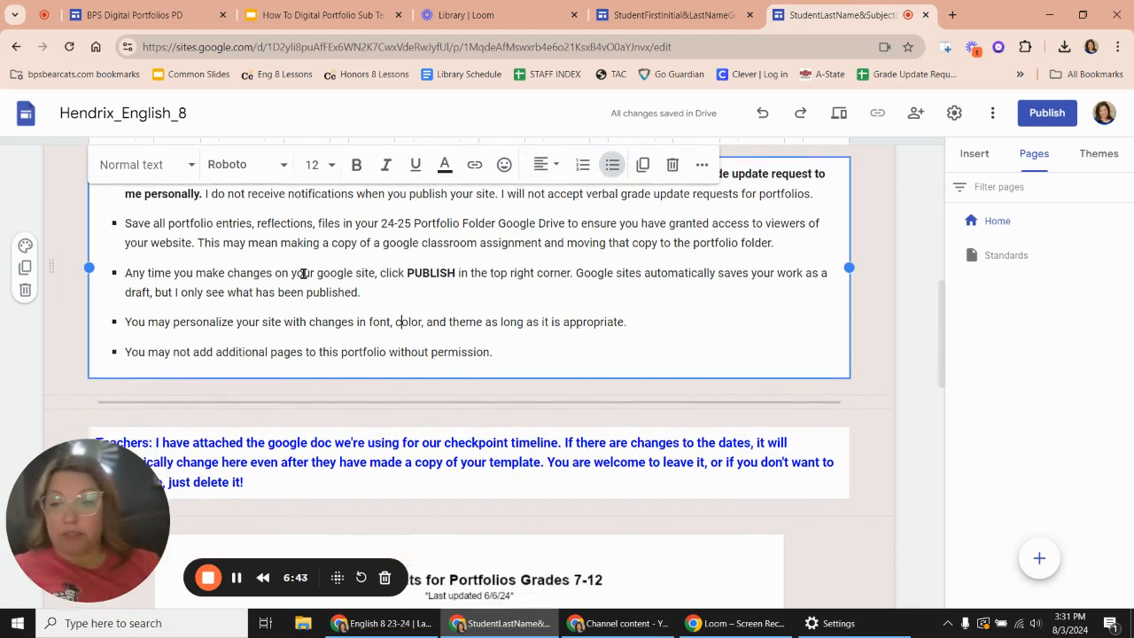
pyautogui.scroll(-1, 303, 274)
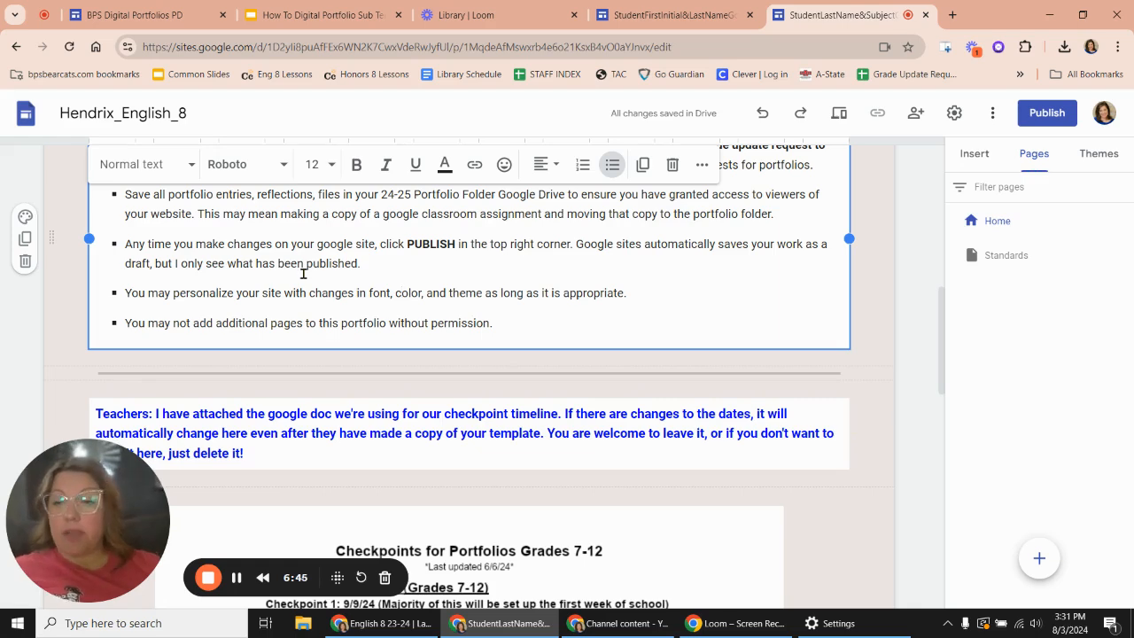
pyautogui.scroll(-1, 303, 273)
pyautogui.scroll(3, 303, 274)
pyautogui.scroll(-2, 303, 274)
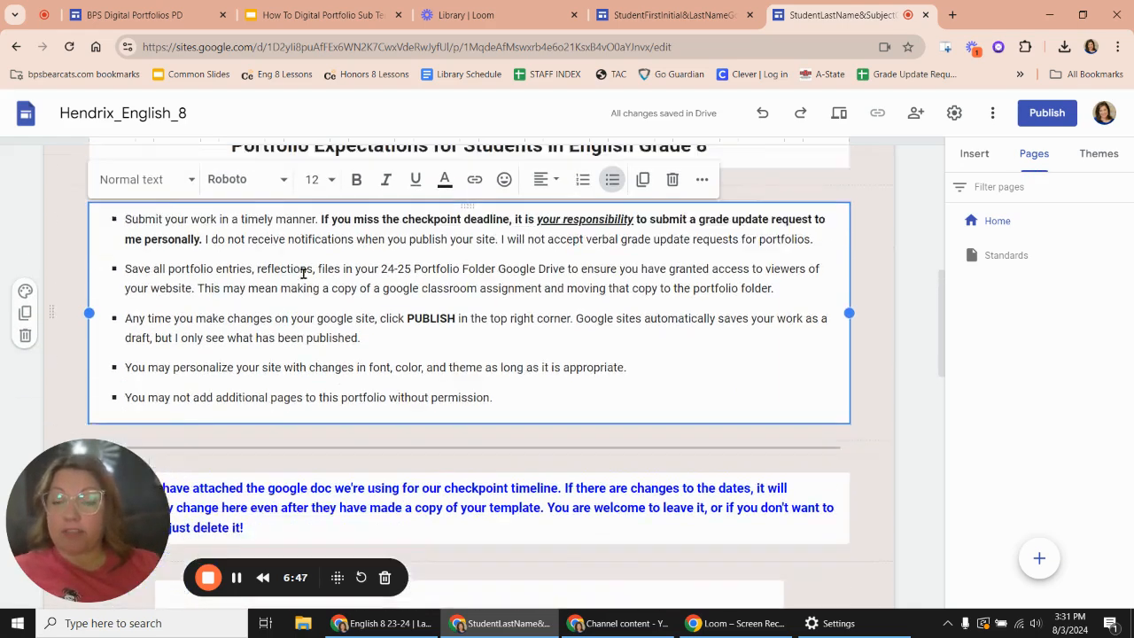
# - Highlight and review the expectation about personalizing font, color and theme, along with the one on adding pages
pyautogui.scroll(-5, 303, 274)
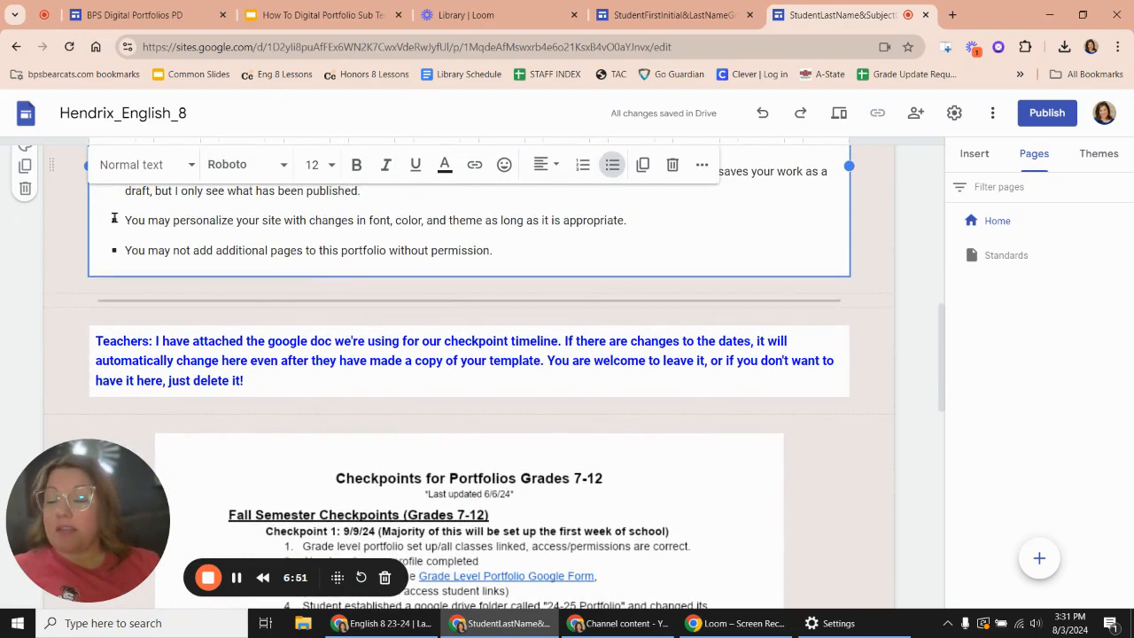
pyautogui.moveTo(114, 217); pyautogui.dragTo(641, 216)
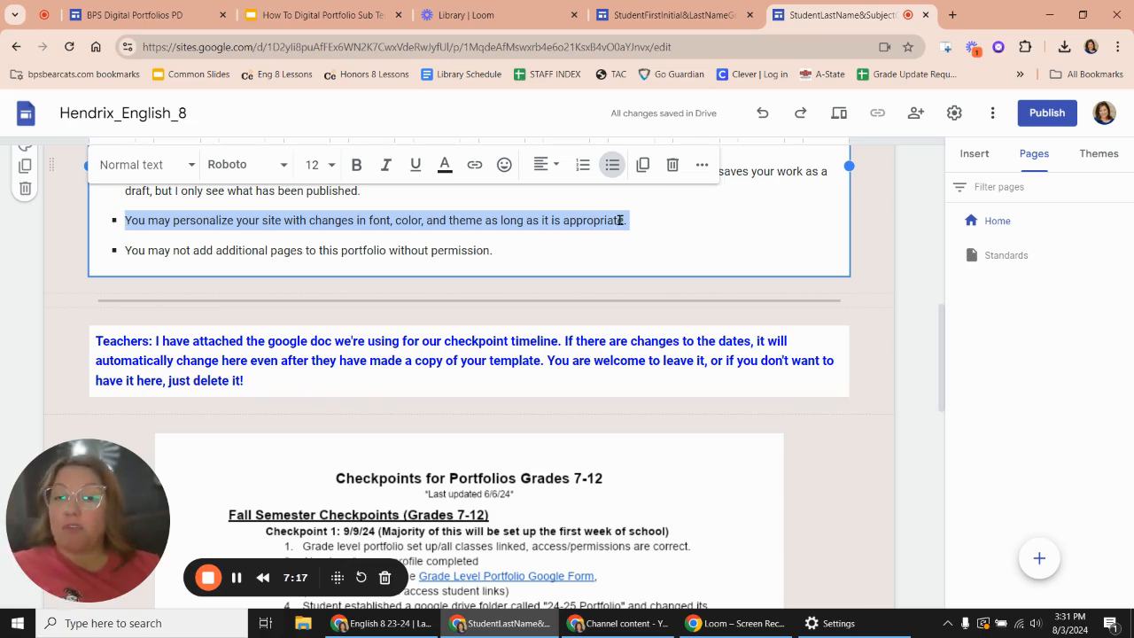
pyautogui.click(177, 247)
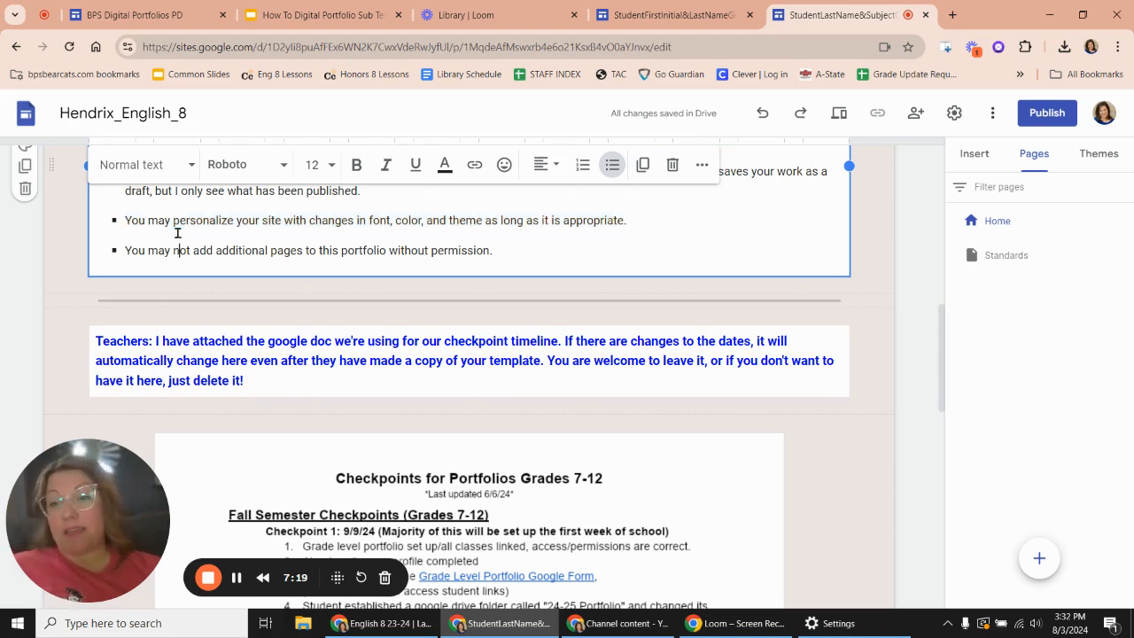
pyautogui.click(170, 219)
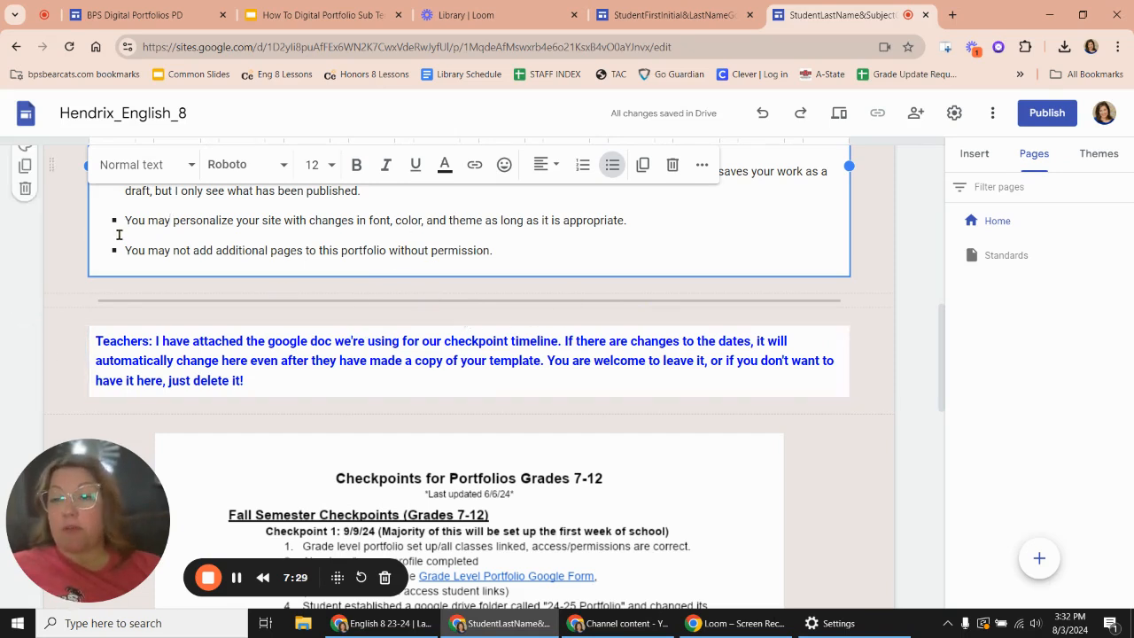
pyautogui.moveTo(125, 219); pyautogui.dragTo(629, 217)
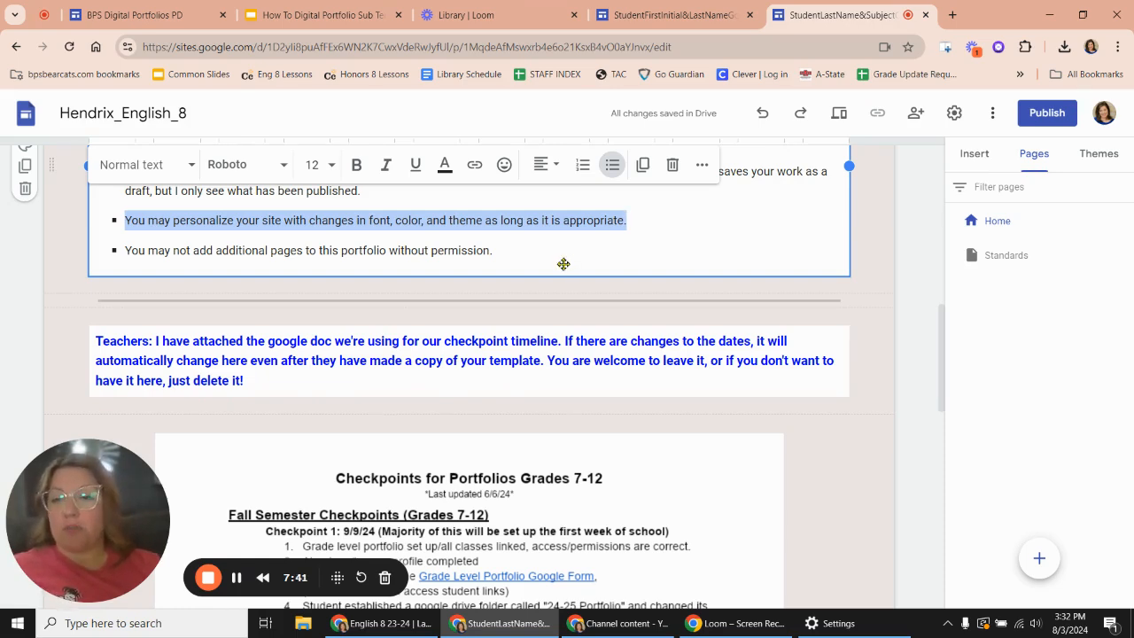
# - Review the embedded "Checkpoints for Portfolios Grades 7-12" document on the home page and delete its section
pyautogui.scroll(-1, 203, 311)
pyautogui.scroll(-2, 239, 334)
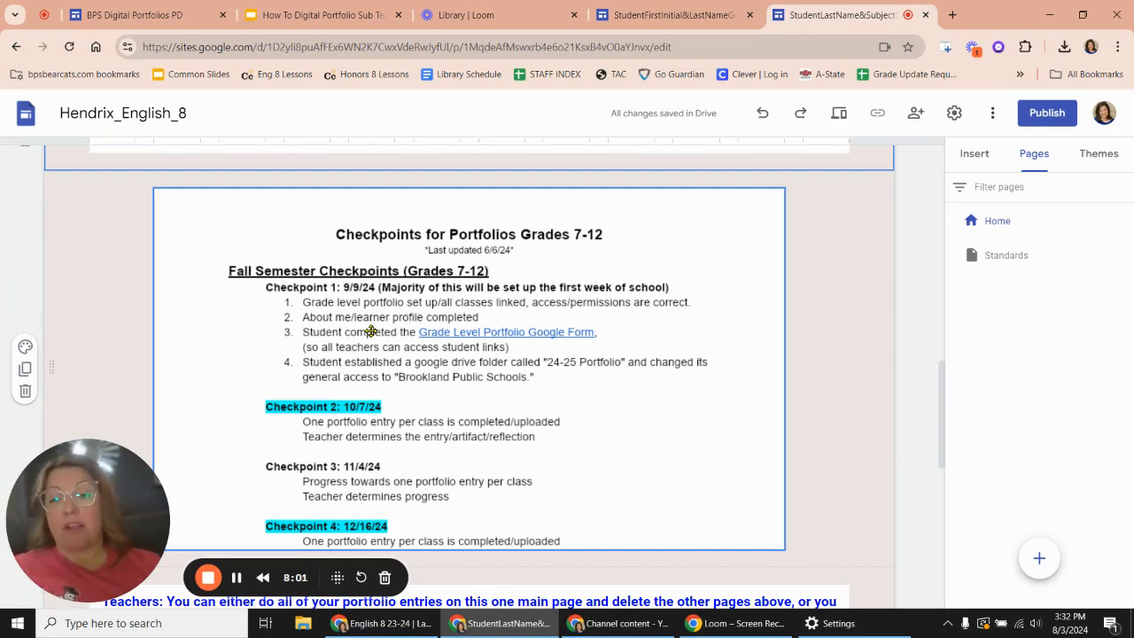
pyautogui.scroll(-1, 372, 331)
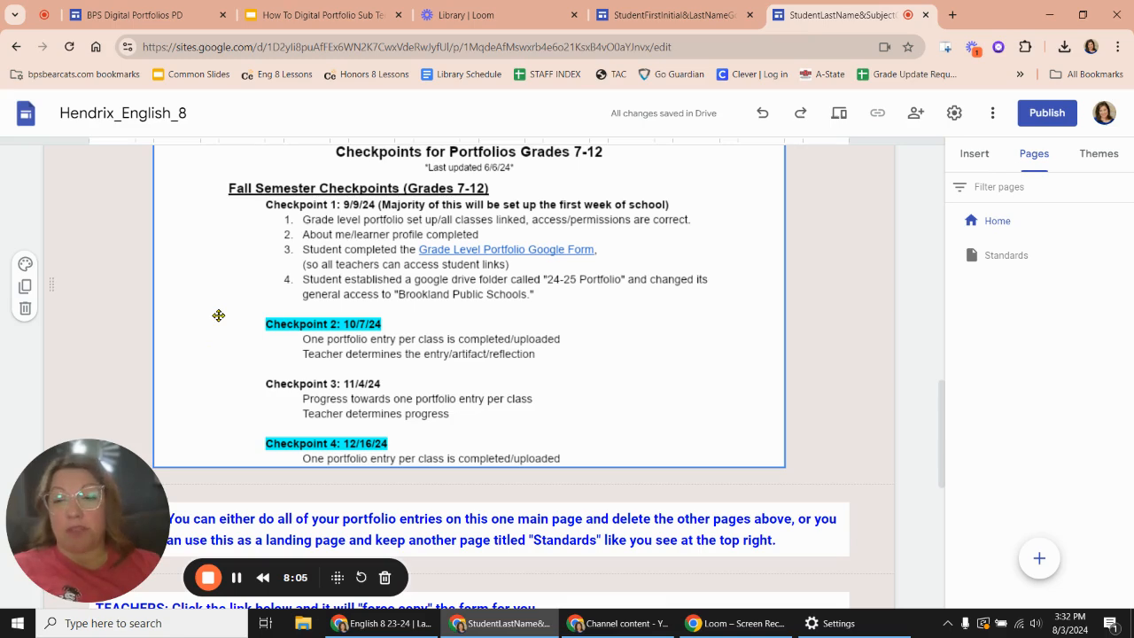
pyautogui.click(178, 307)
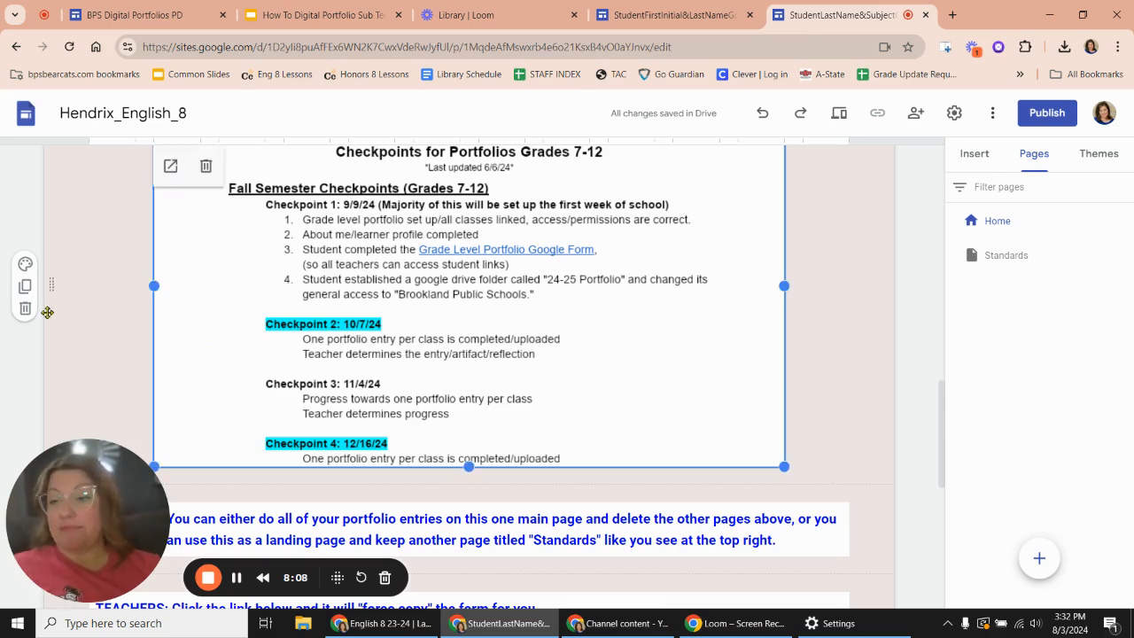
pyautogui.click(24, 310)
# - Open the force-copy form link in the TEACHERS text box and make a copy of the Portfolio Information Form
pyautogui.scroll(-3, 24, 317)
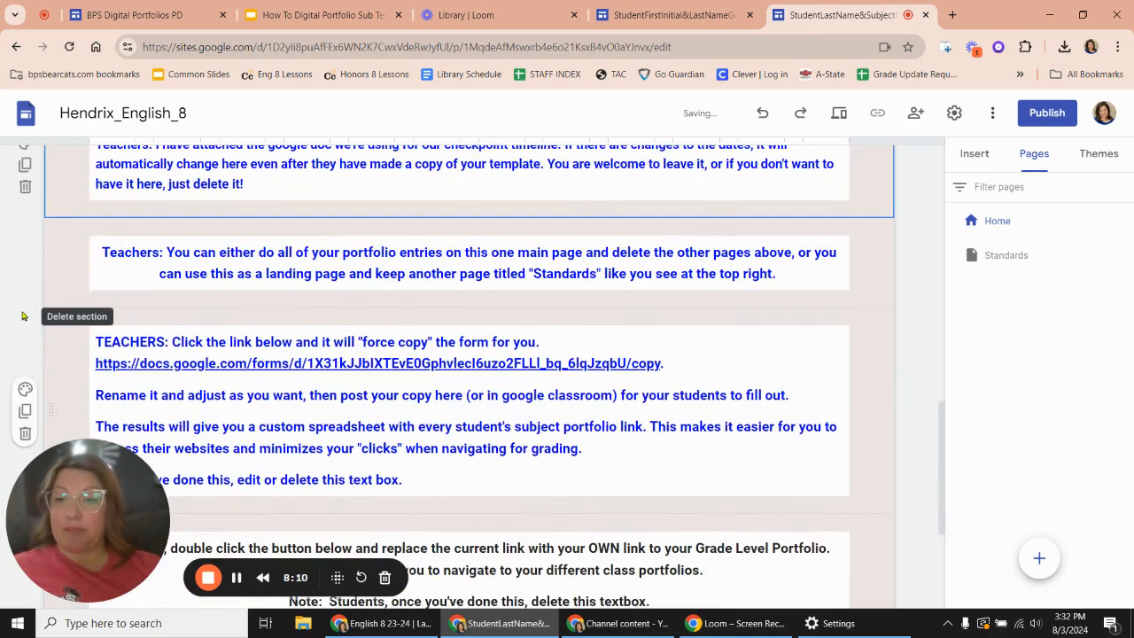
pyautogui.scroll(-2, 411, 286)
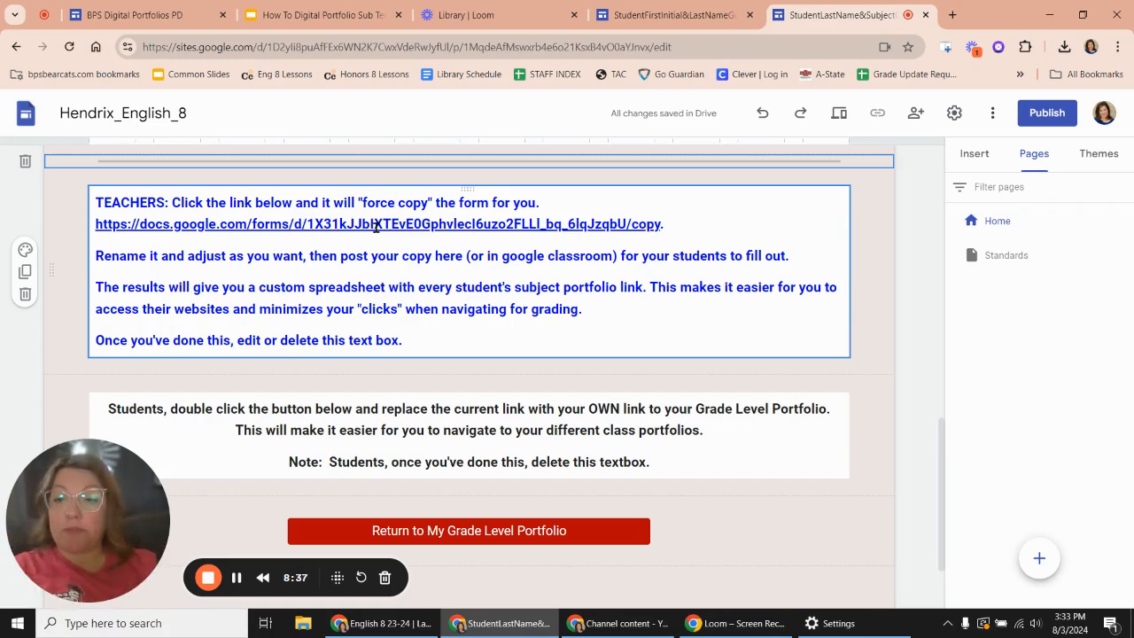
pyautogui.click(377, 227)
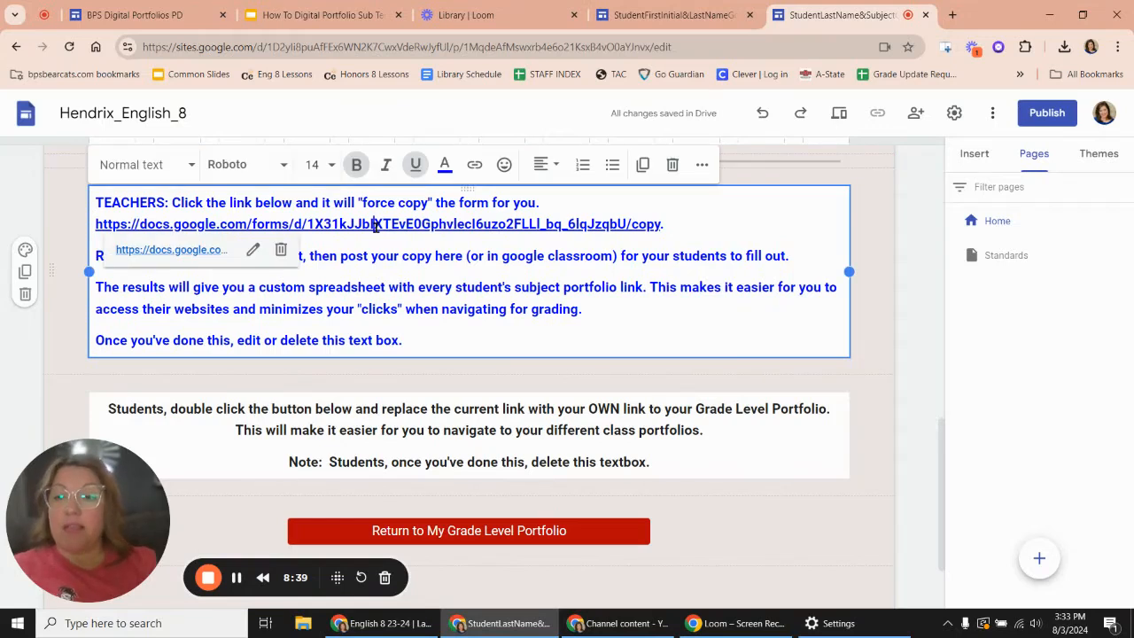
pyautogui.click(164, 254)
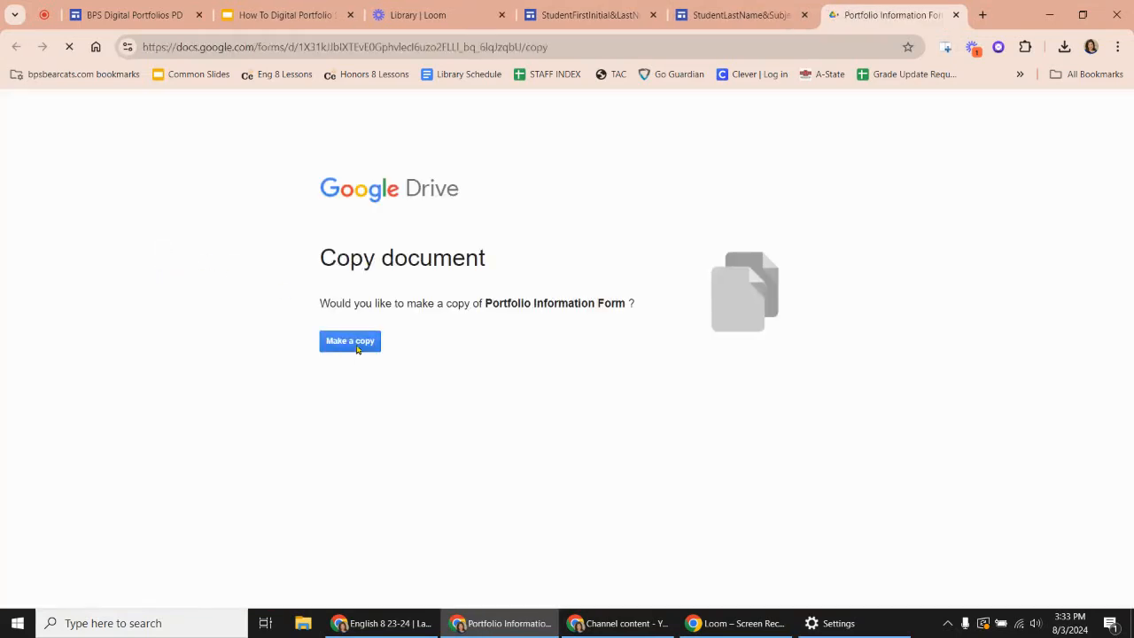
pyautogui.click(358, 344)
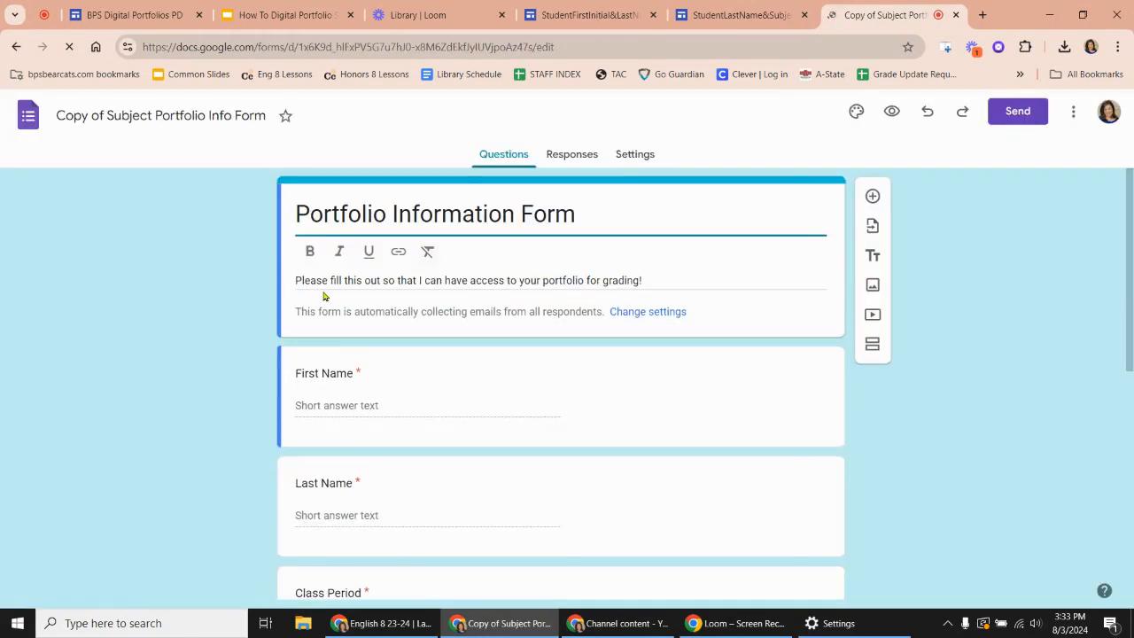
# - Add the teacher's last name before the form title and correct "SUBJET" to "SUBJECT" in the site link question
pyautogui.click(299, 214)
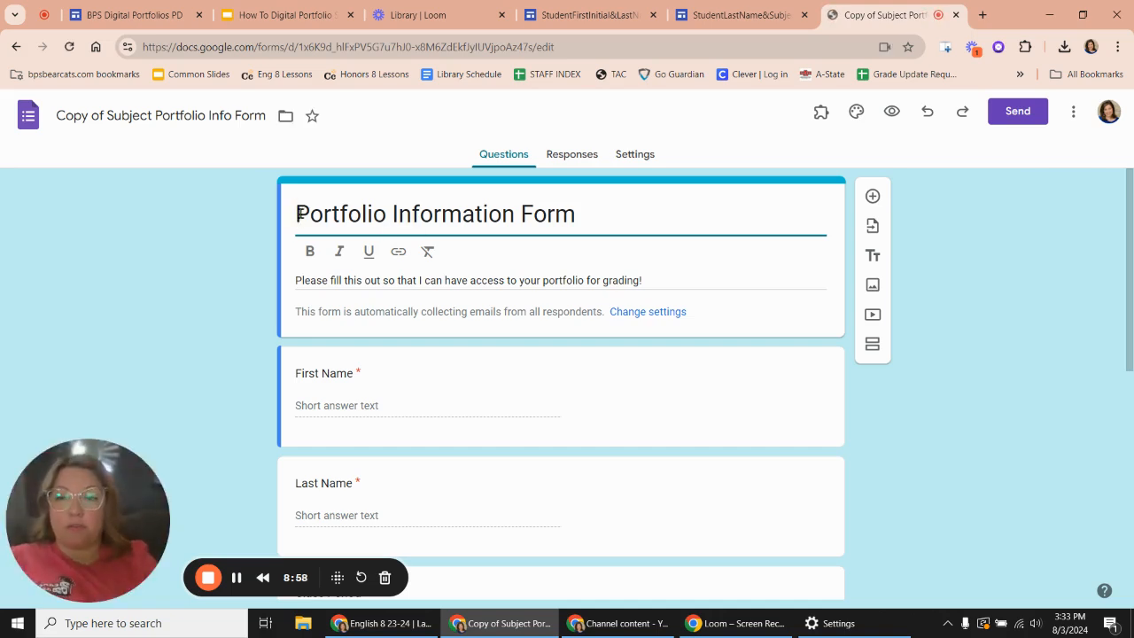
pyautogui.write('Hendrix')
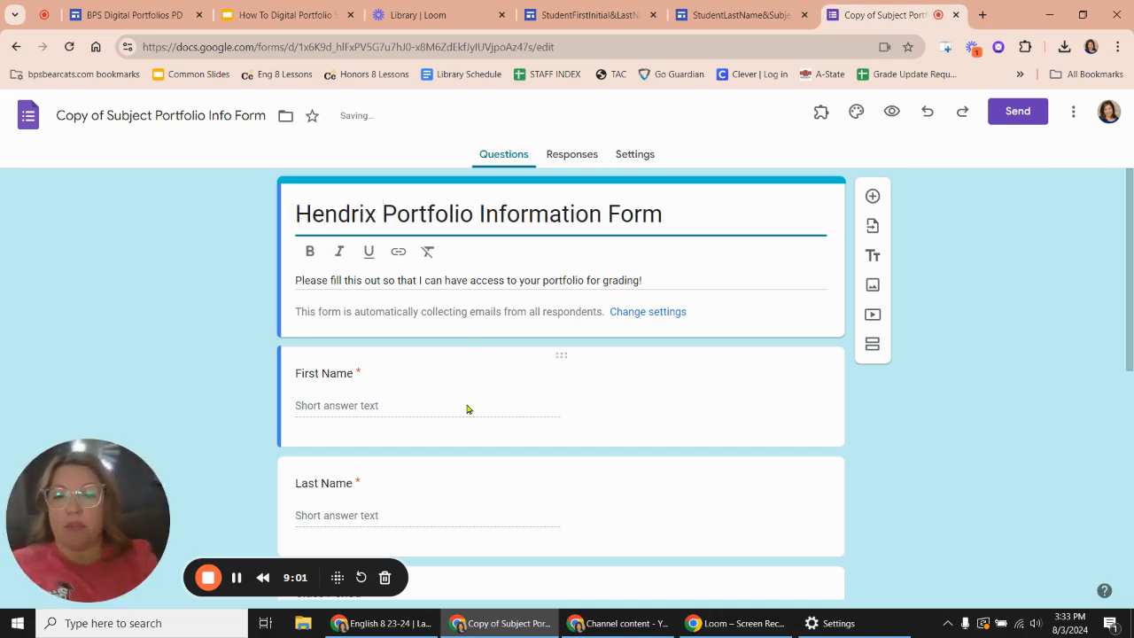
pyautogui.scroll(-4, 466, 408)
pyautogui.scroll(-2, 466, 406)
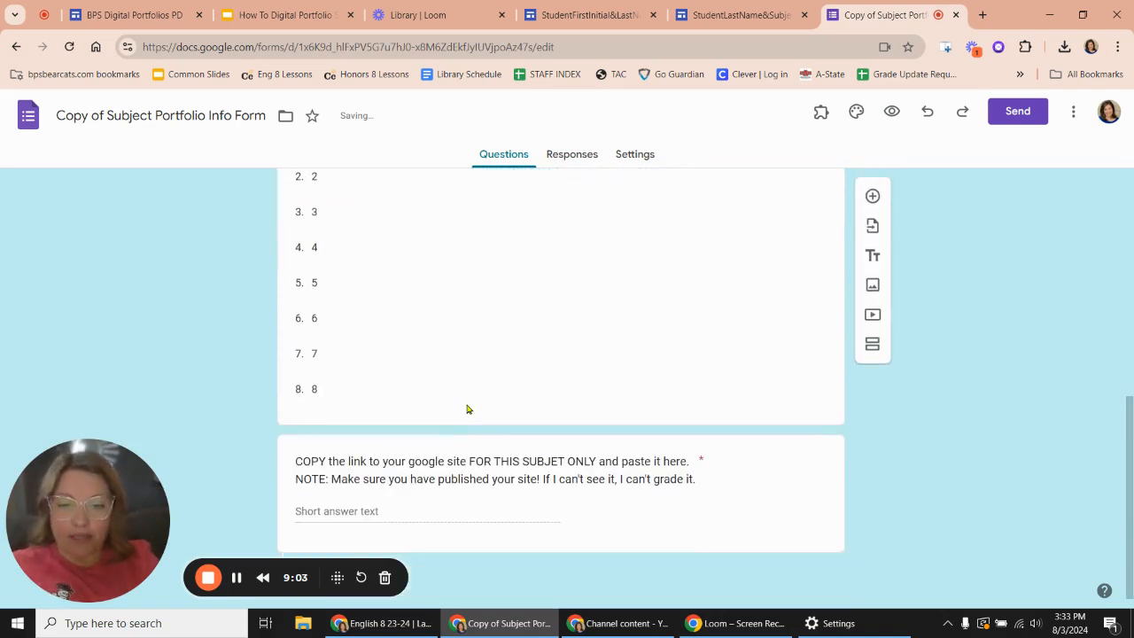
pyautogui.click(557, 463)
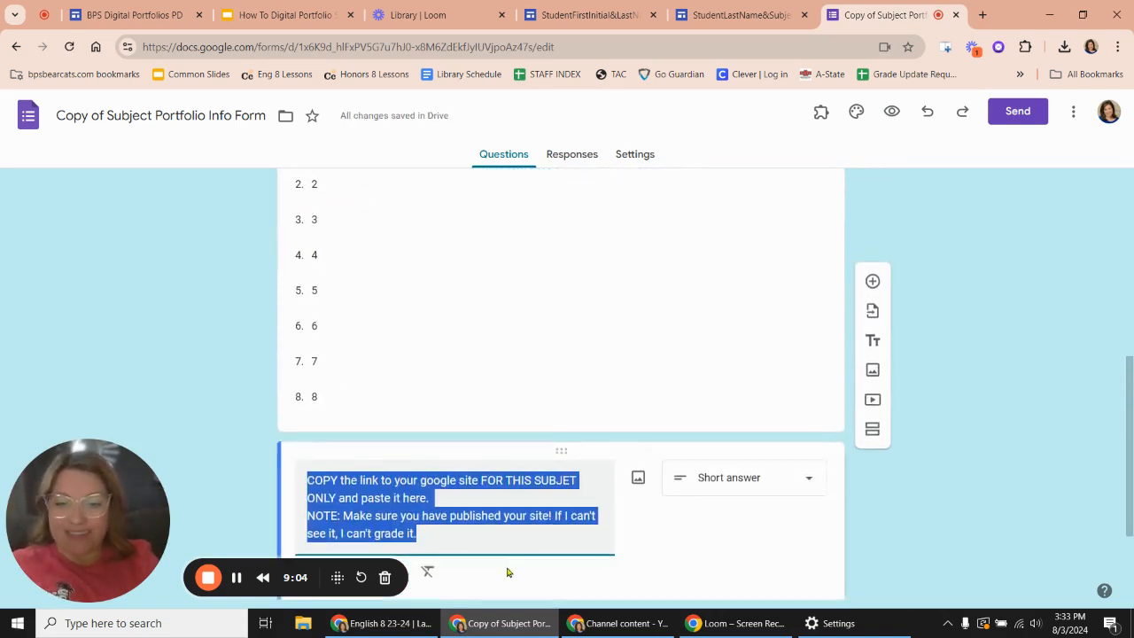
pyautogui.click(570, 480)
pyautogui.write('C')
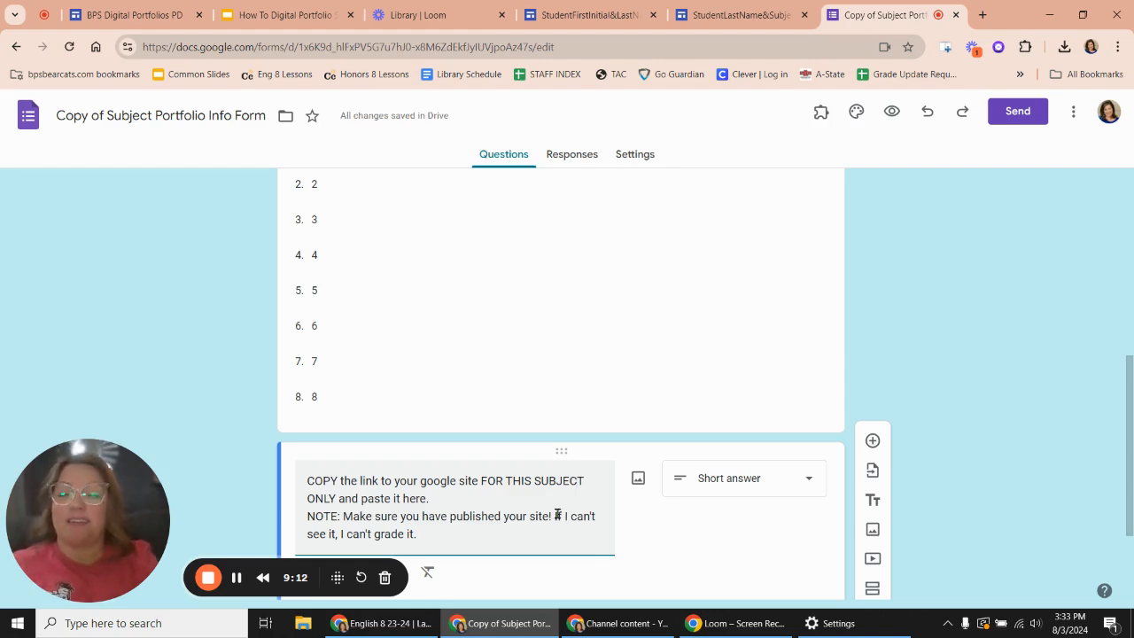
# - Change the copied portfolio form's theme color to red
pyautogui.scroll(10, 558, 514)
pyautogui.scroll(-10, 433, 549)
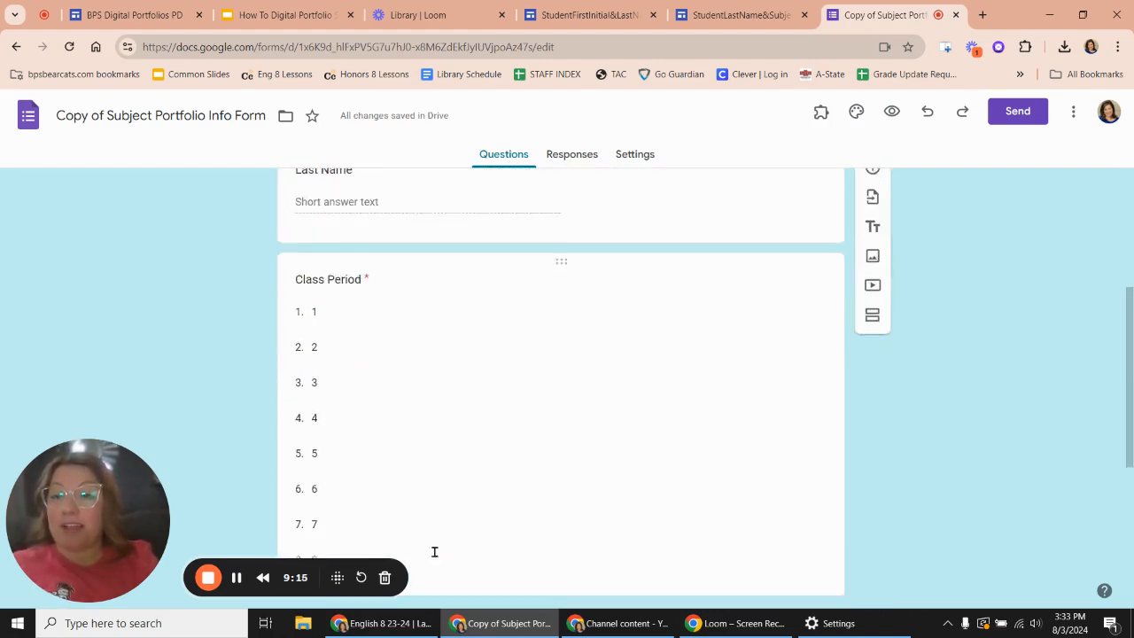
pyautogui.scroll(15, 434, 554)
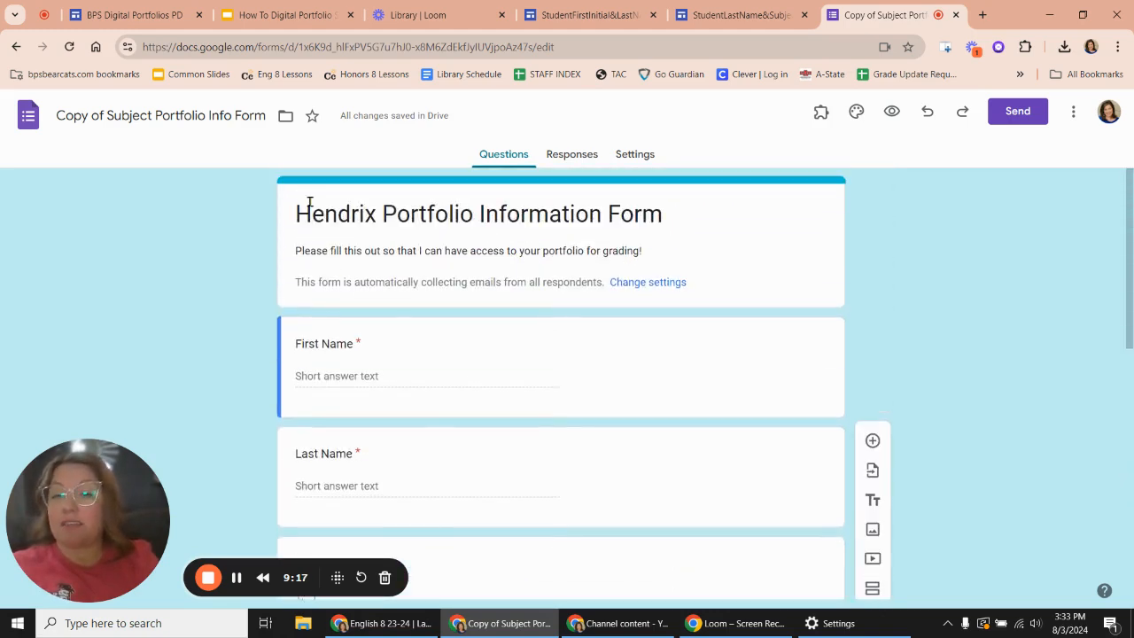
pyautogui.click(856, 111)
pyautogui.scroll(-2, 942, 461)
pyautogui.click(942, 469)
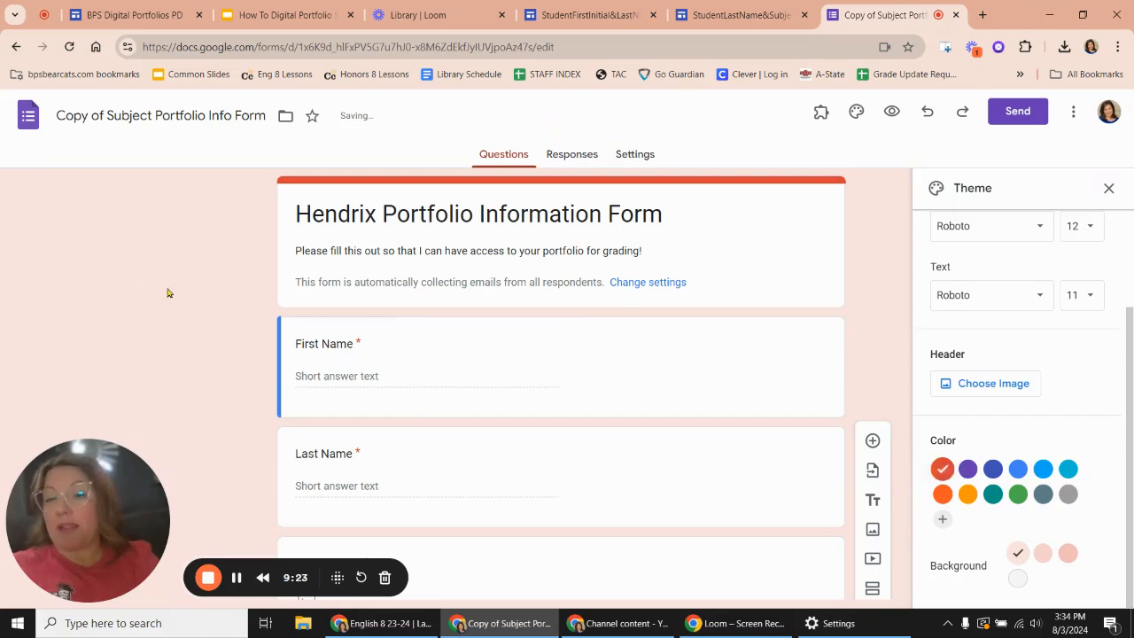
# - Generate a shortened link for sending the form and copy it
pyautogui.click(1015, 114)
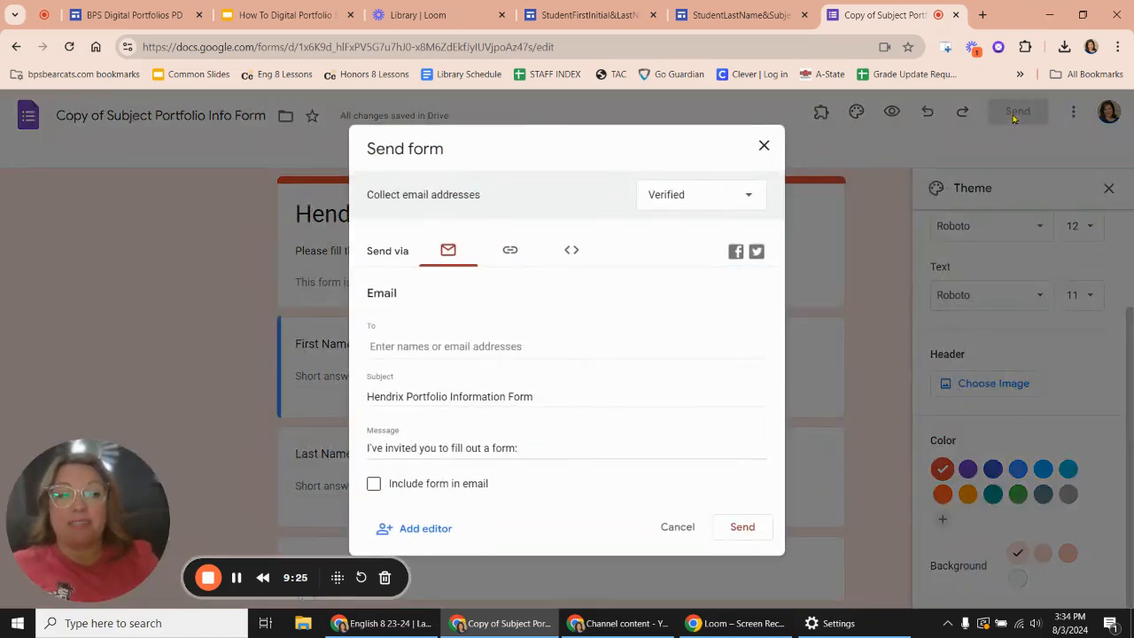
pyautogui.click(512, 252)
pyautogui.click(373, 346)
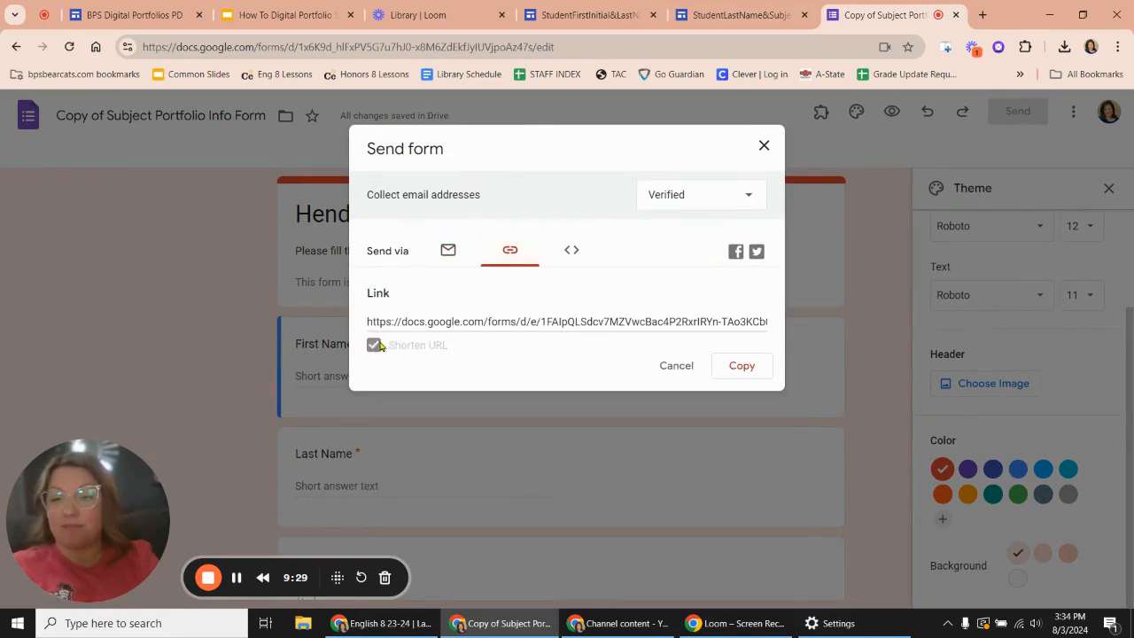
pyautogui.click(749, 374)
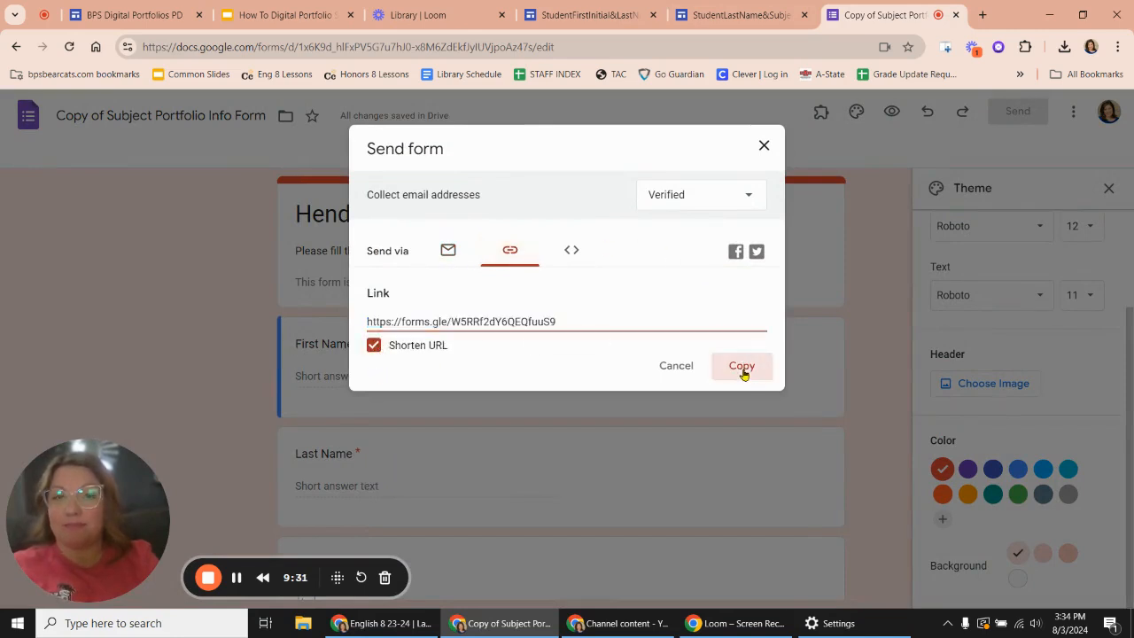
# - Return to the English 8 site and replace the TEACHERS text box content with "Students, fill out this form:"
pyautogui.click(739, 15)
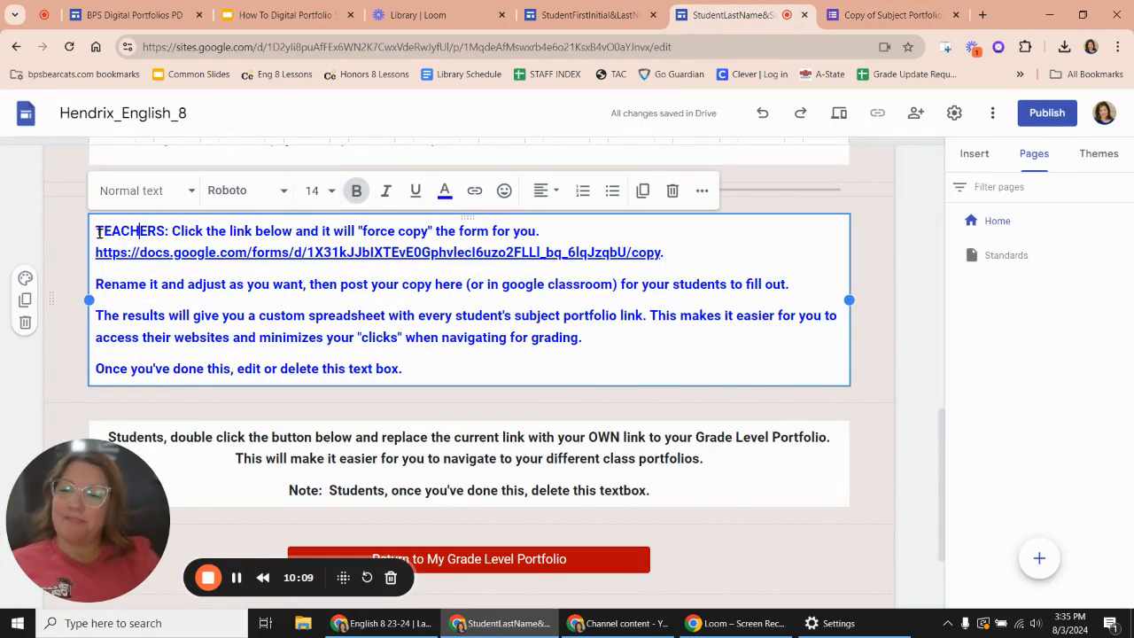
pyautogui.moveTo(97, 231); pyautogui.dragTo(449, 370)
pyautogui.press('Delete')
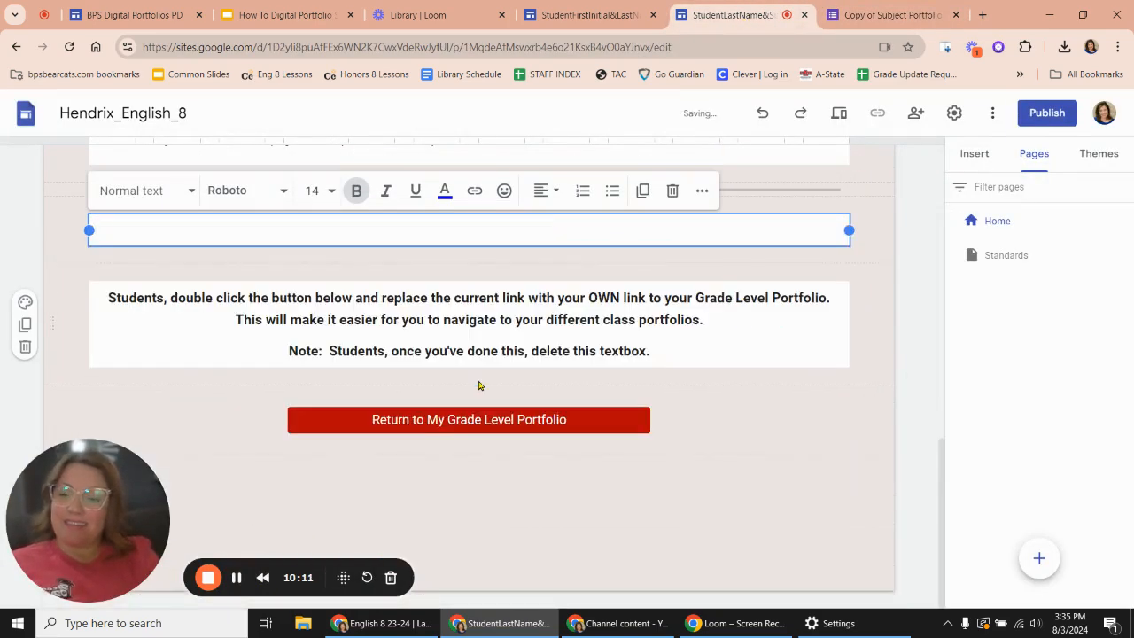
pyautogui.write('Students, ')
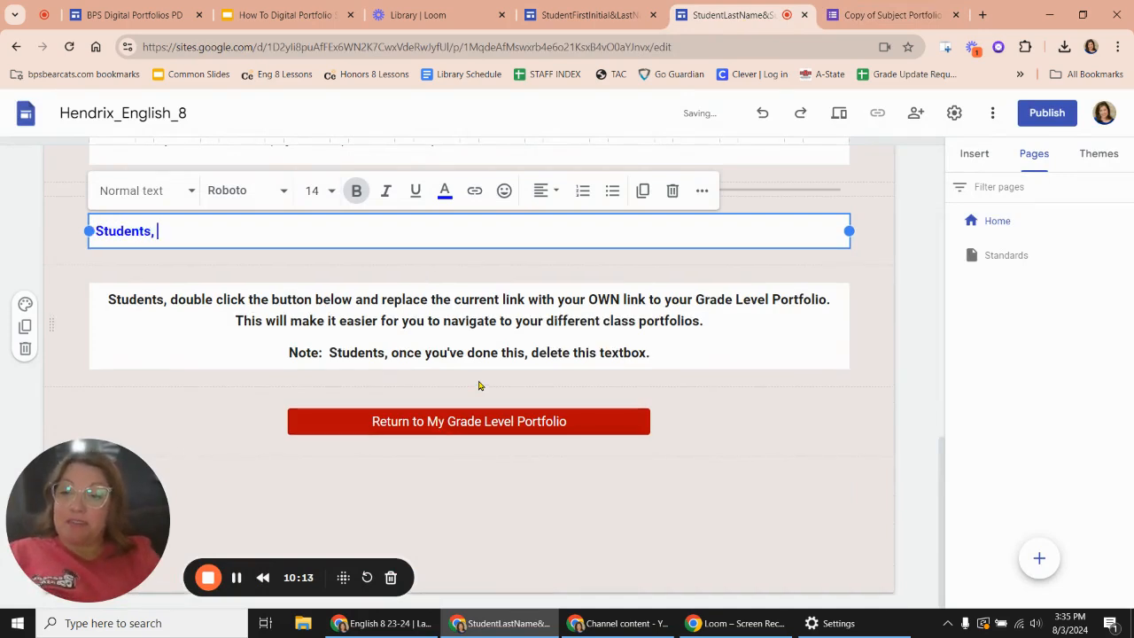
pyautogui.write('fill out this ')
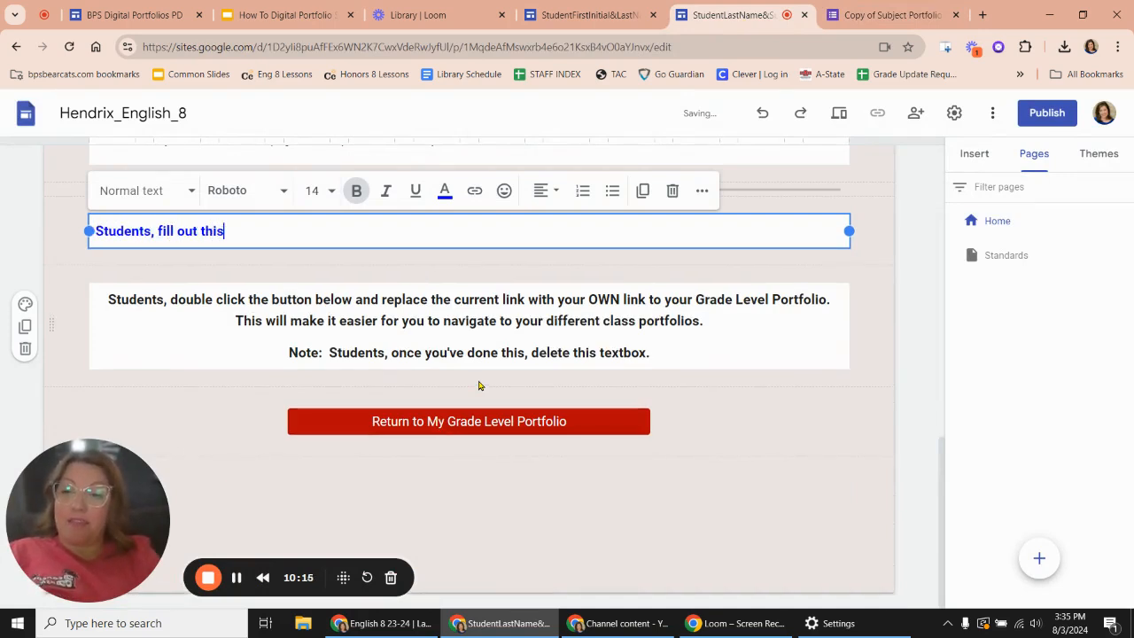
pyautogui.write('form:')
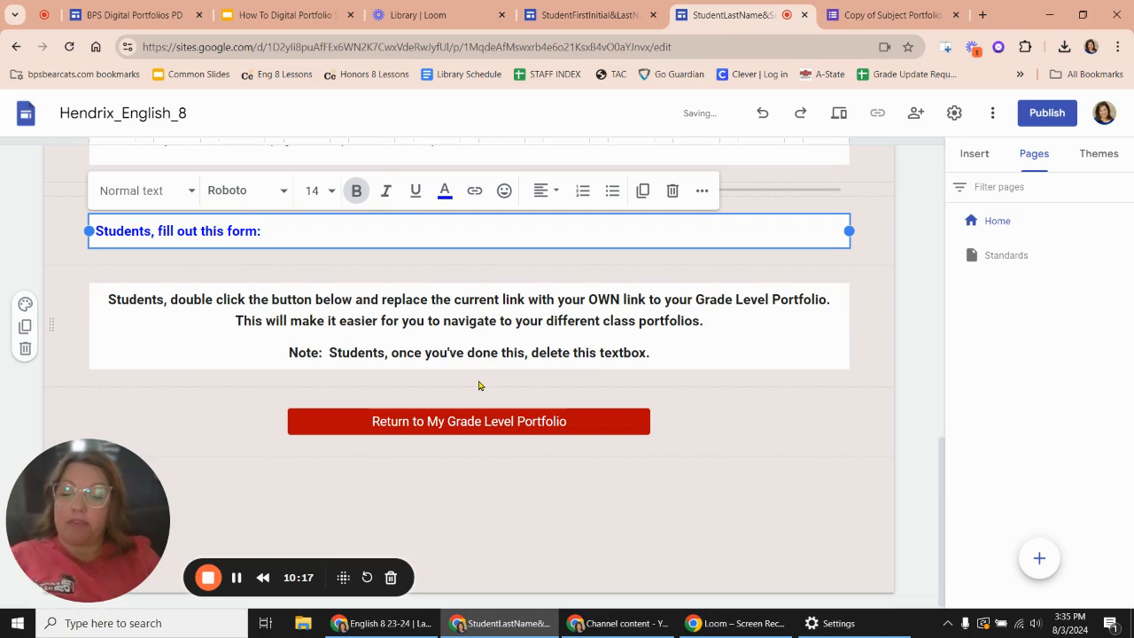
# - Paste the shortened form link after "Students, fill out this form:" and make the URL a clickable hyperlink
pyautogui.hotkey('ctrl', 'v')
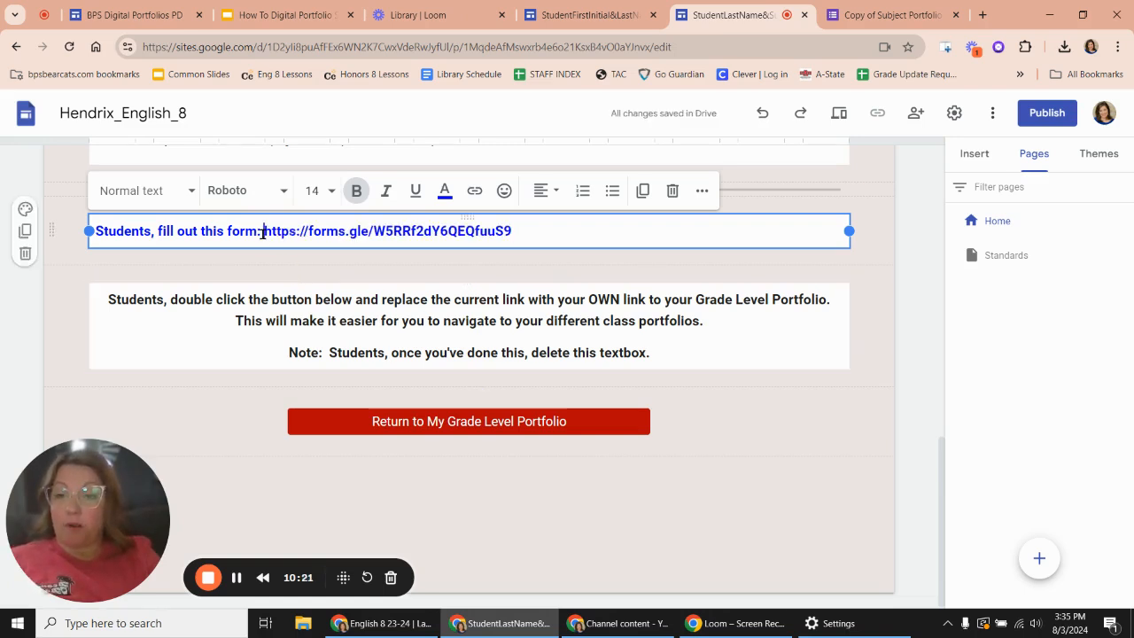
pyautogui.moveTo(264, 232); pyautogui.dragTo(529, 237)
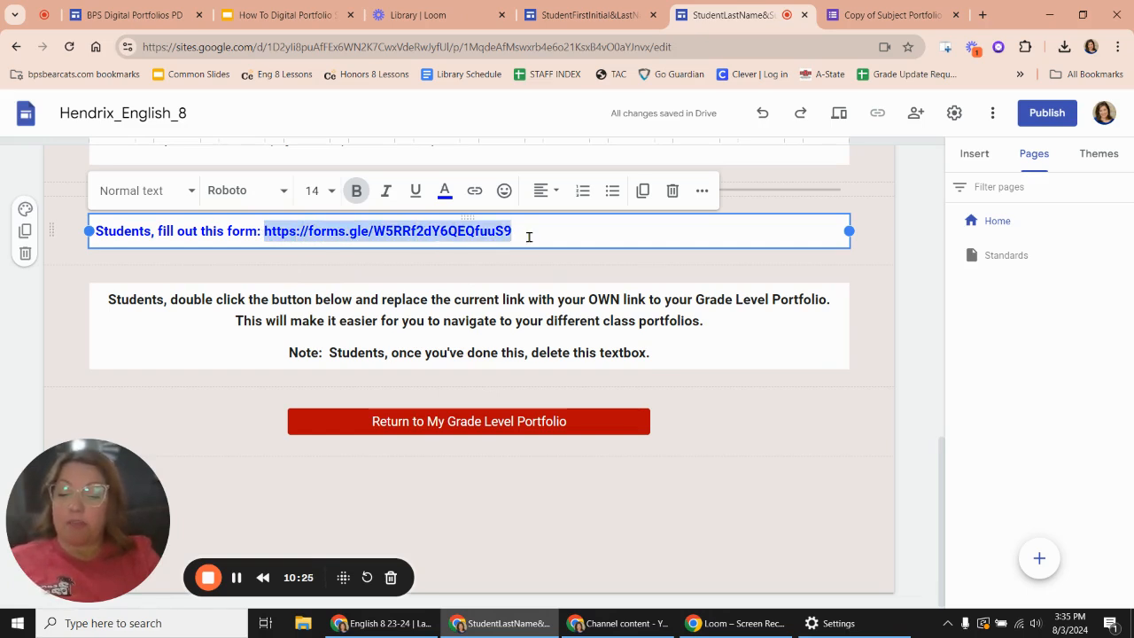
pyautogui.hotkey('ctrl', 'v')
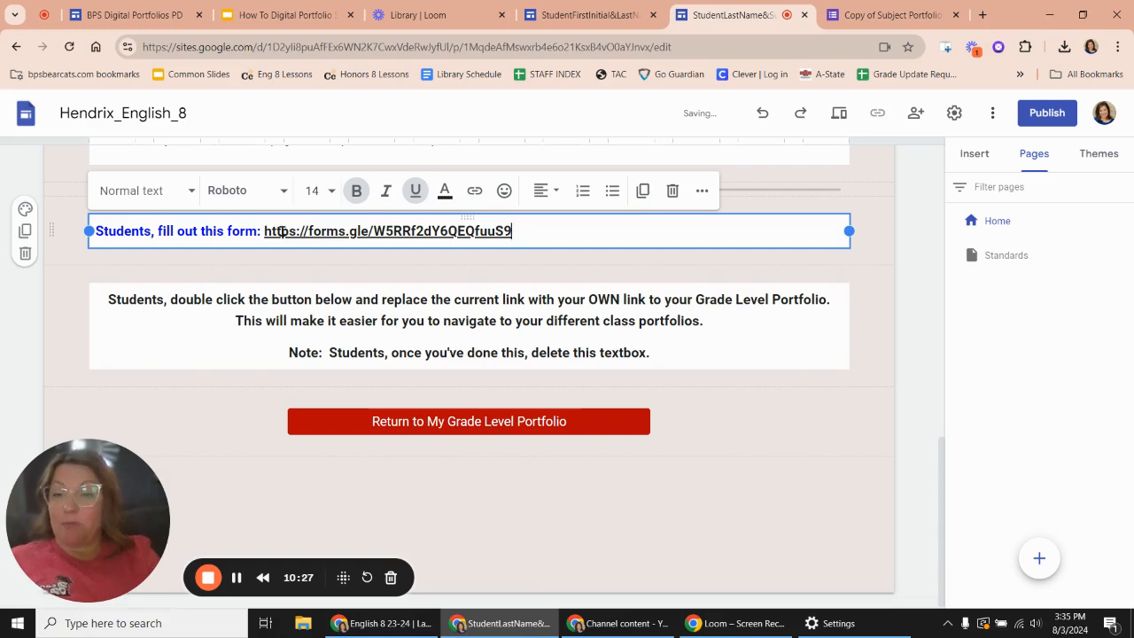
pyautogui.click(212, 261)
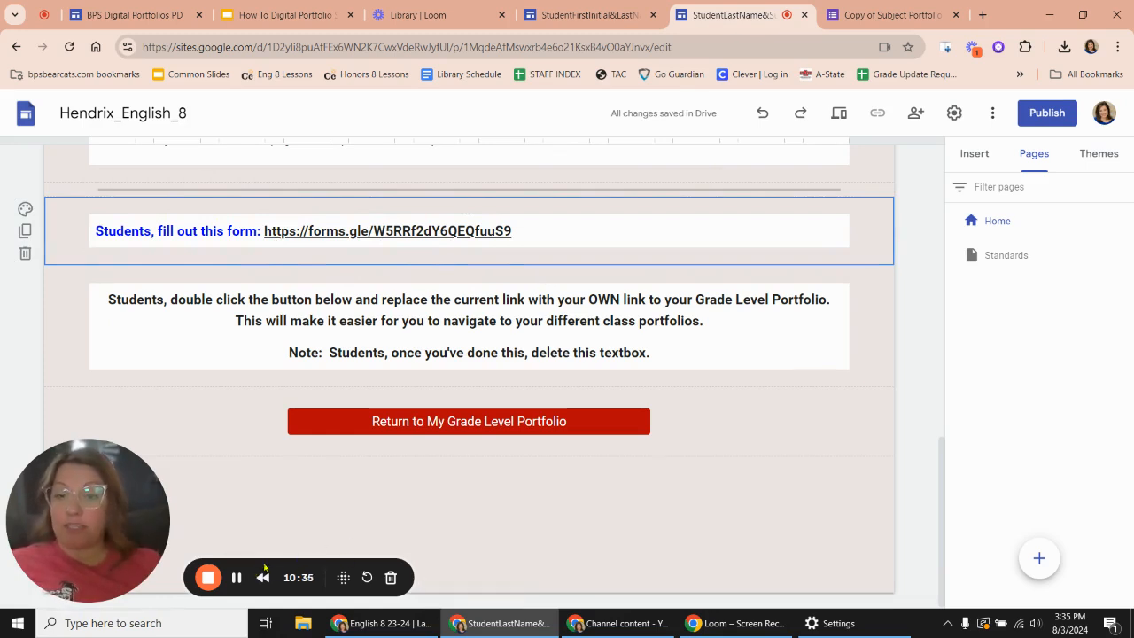
pyautogui.click(235, 577)
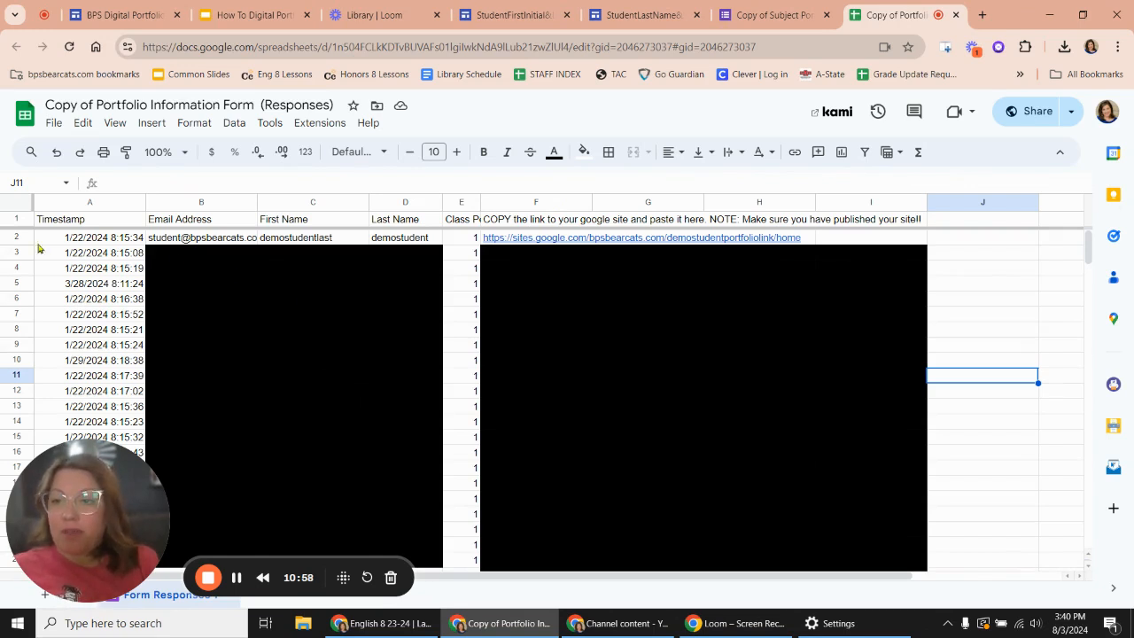
# - Examine the demo student's row and site link in the form responses spreadsheet, and close the spreadsheet and the form
pyautogui.moveTo(162, 240)
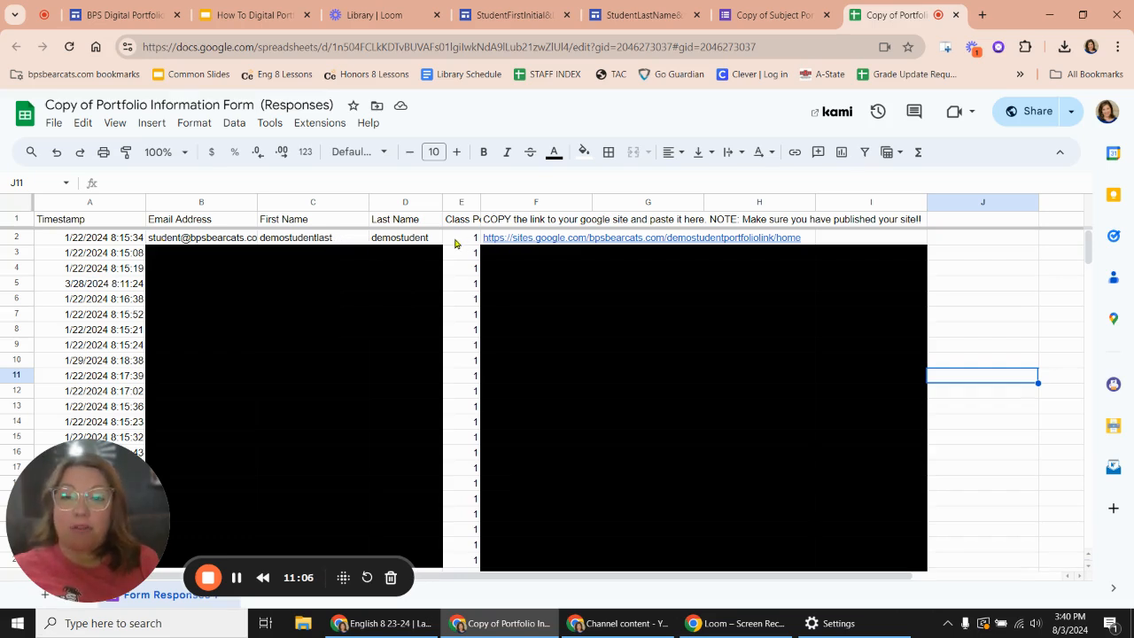
pyautogui.moveTo(523, 239)
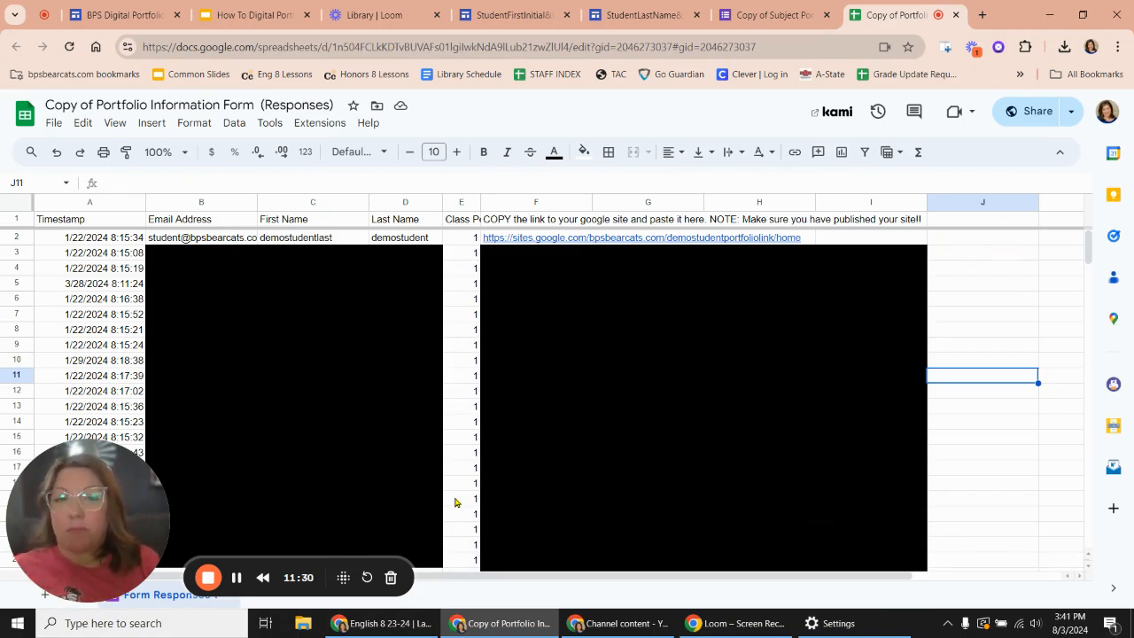
pyautogui.click(956, 17)
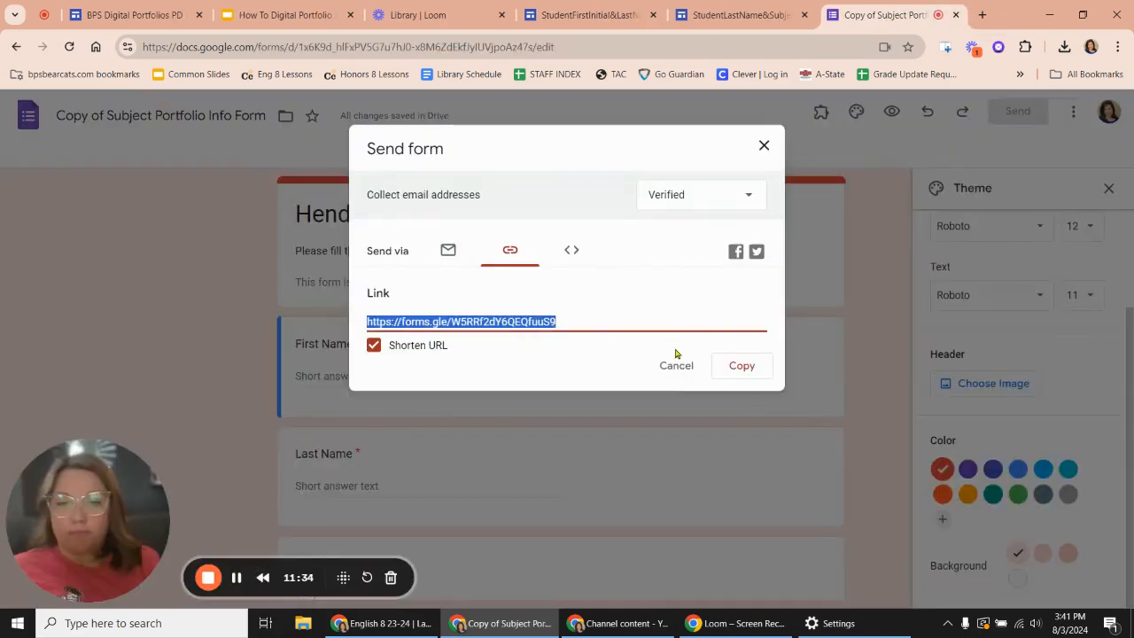
pyautogui.click(956, 15)
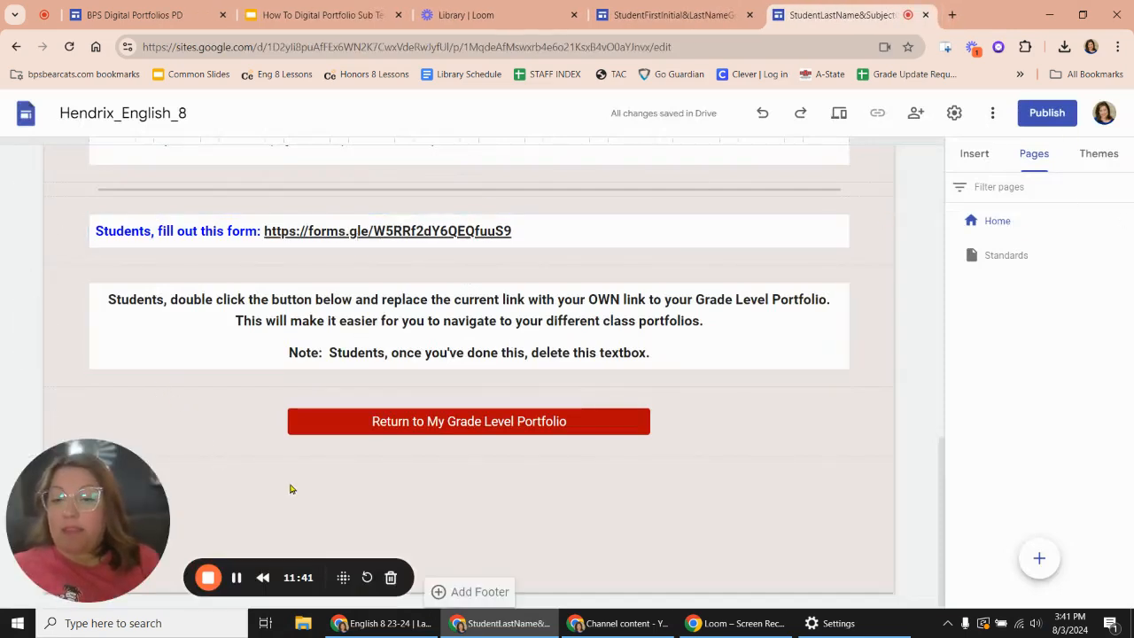
# - Review the student instructions for the "Return to My Grade Level Portfolio" button and the home page content above them
pyautogui.click(140, 319)
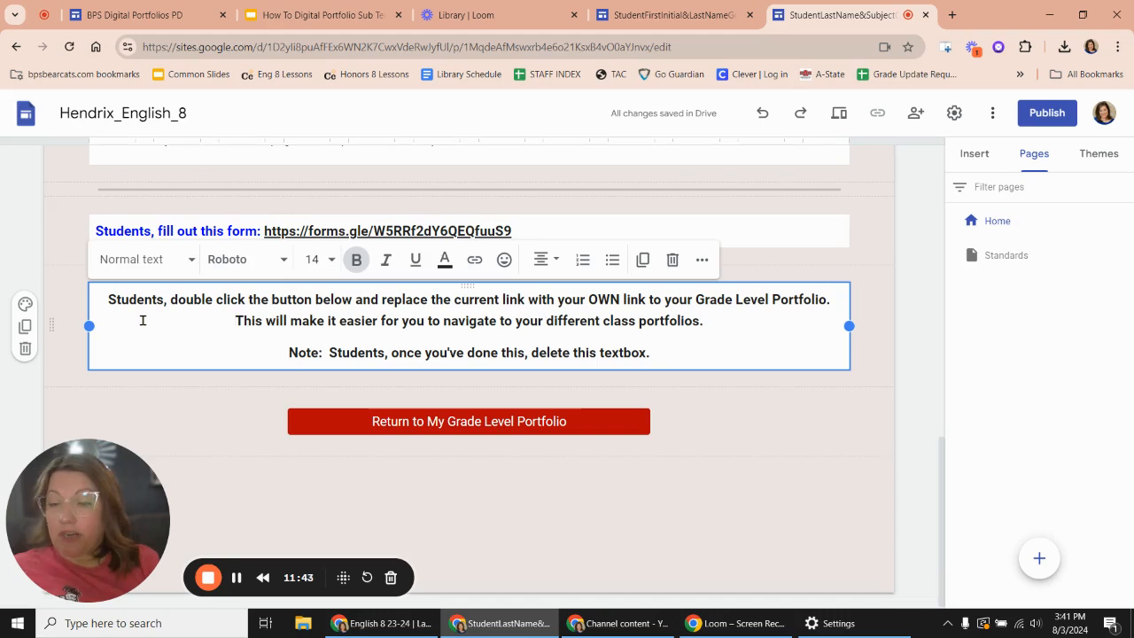
pyautogui.click(434, 423)
pyautogui.click(415, 475)
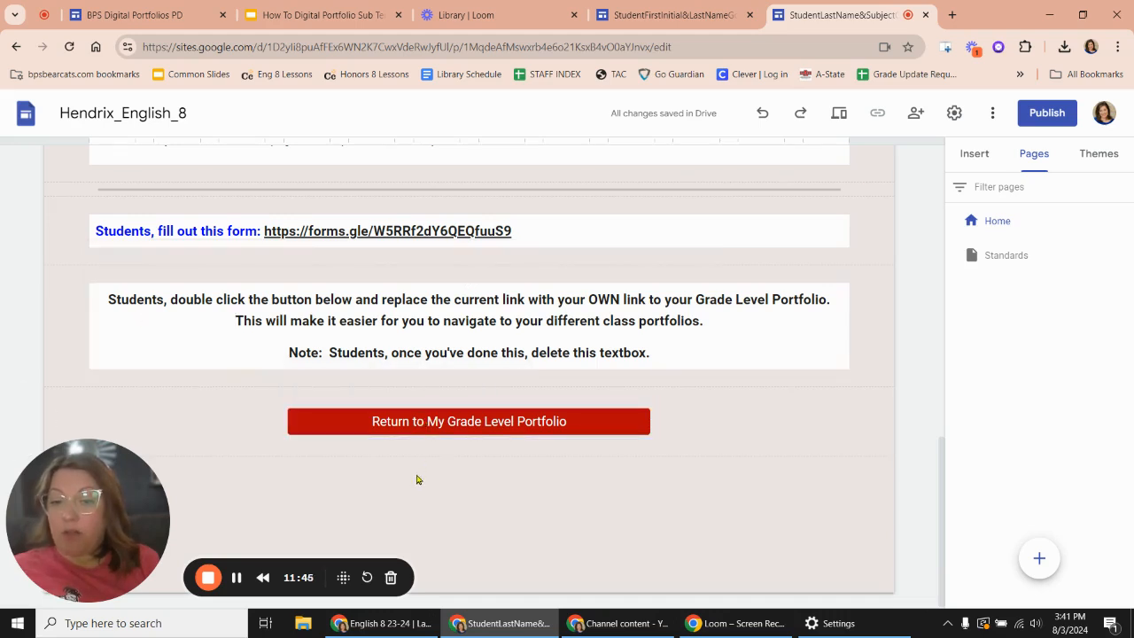
pyautogui.click(462, 423)
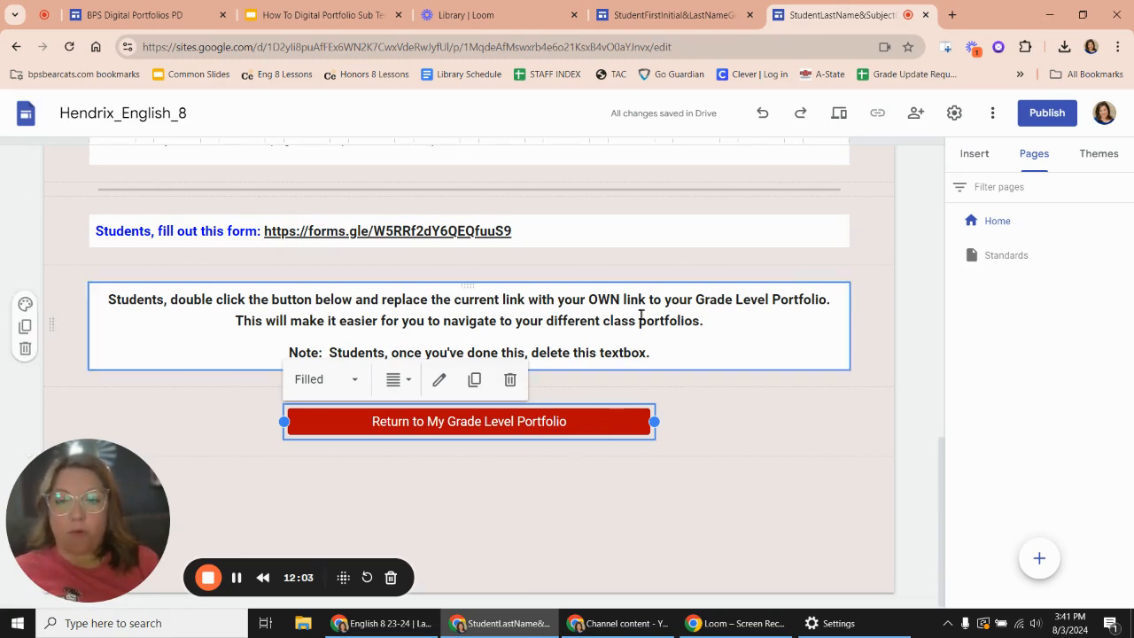
pyautogui.scroll(4, 819, 308)
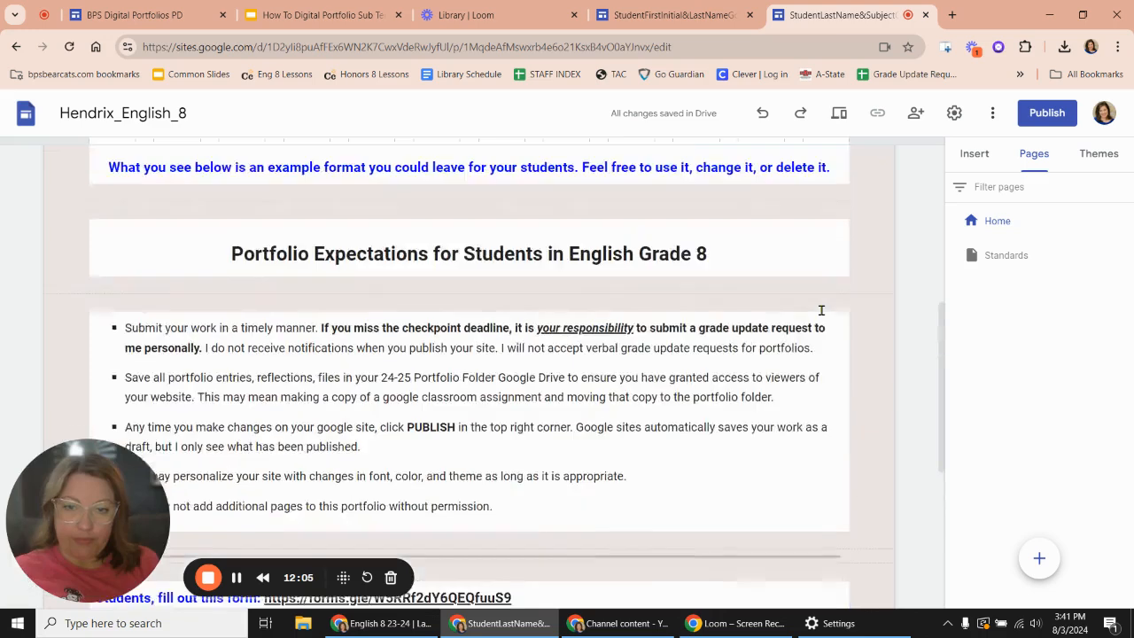
pyautogui.scroll(5, 821, 310)
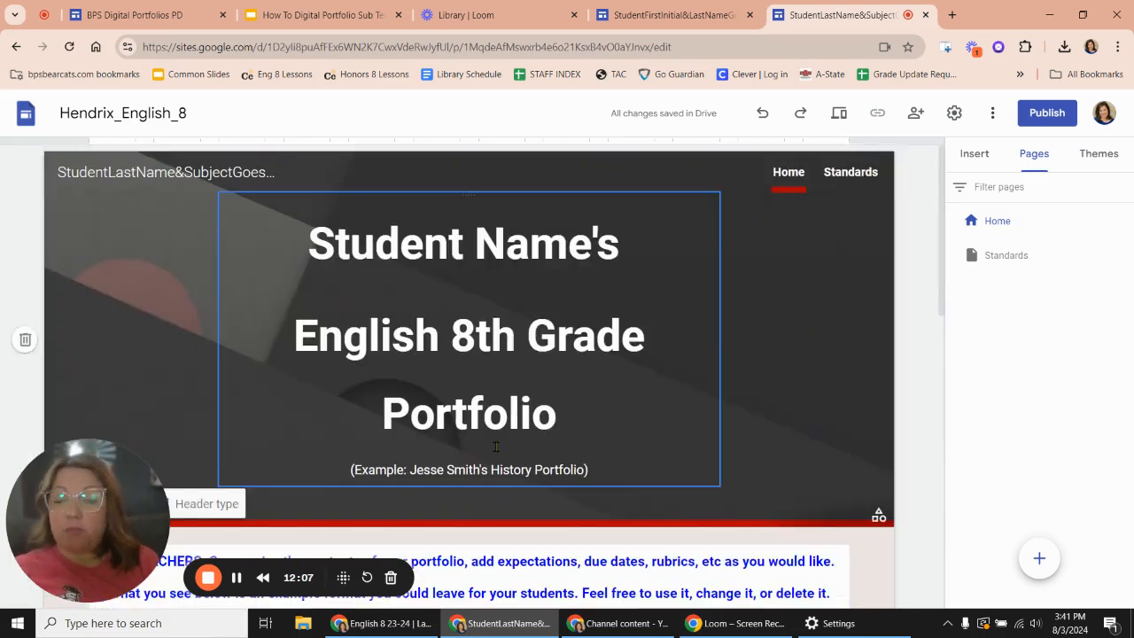
# - Switch to the other teacher's portfolio site and examine its logo, header and page layout
pyautogui.click(663, 15)
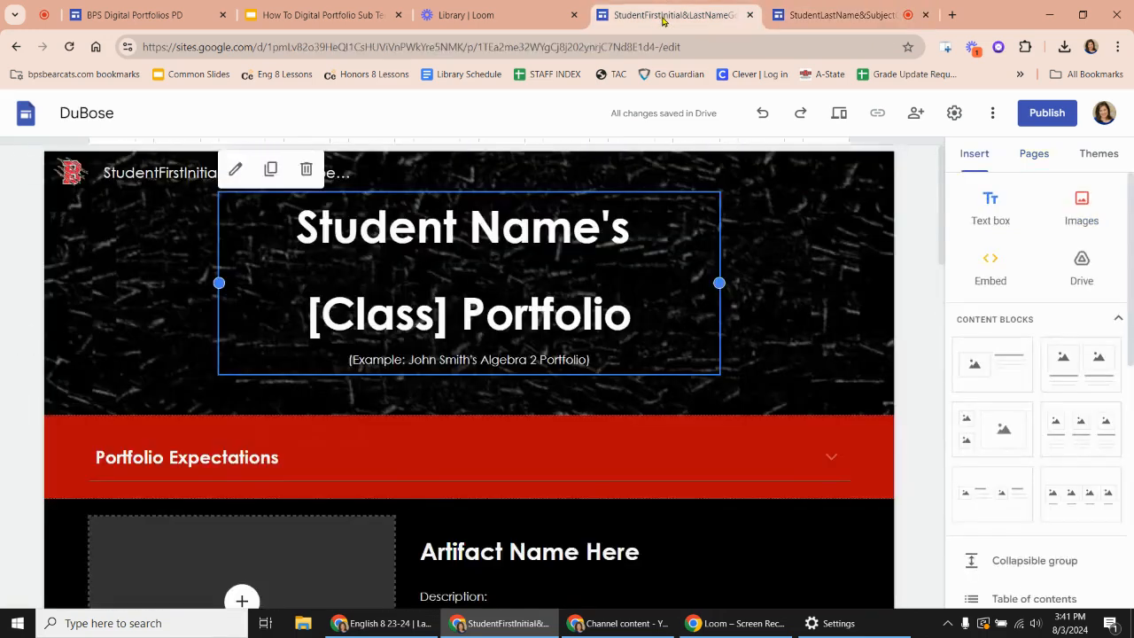
pyautogui.click(110, 296)
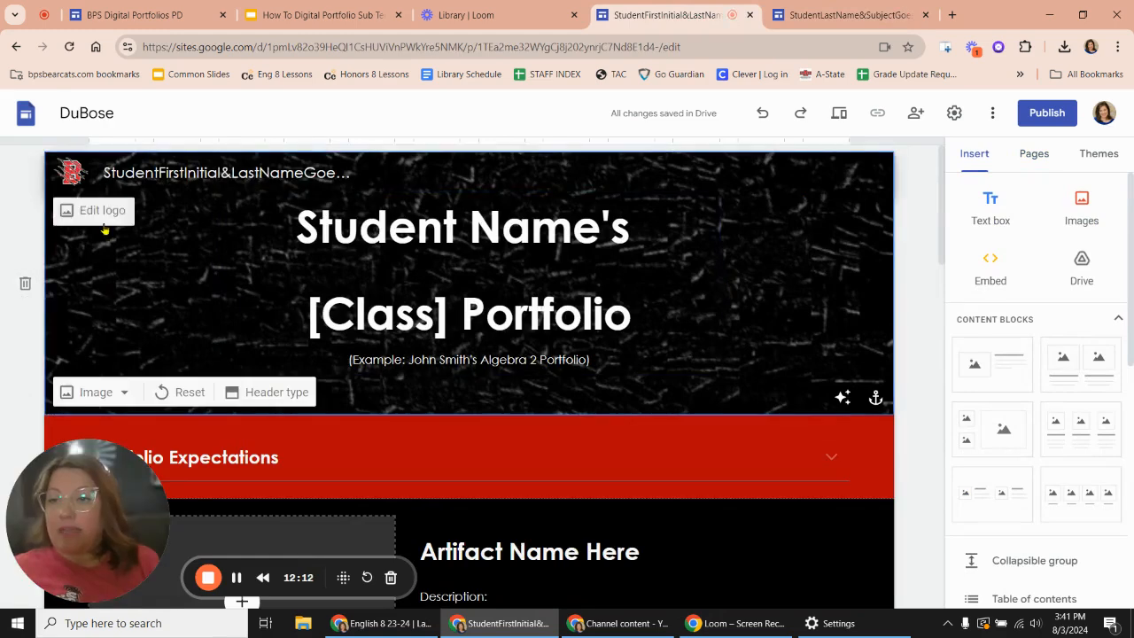
pyautogui.scroll(-1, 435, 357)
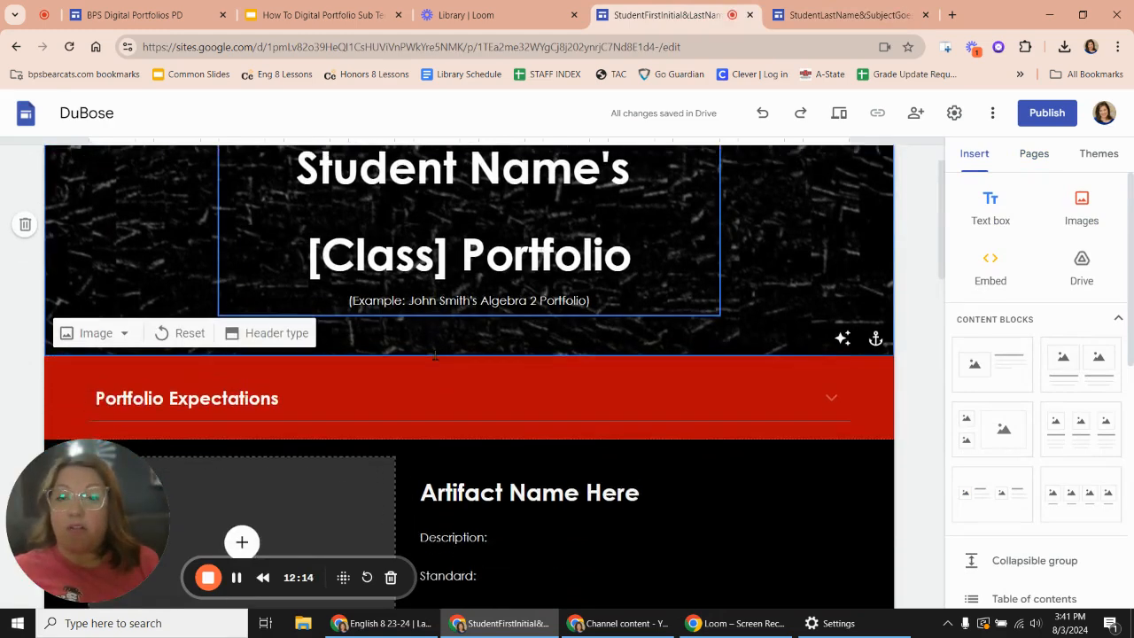
pyautogui.scroll(1, 435, 357)
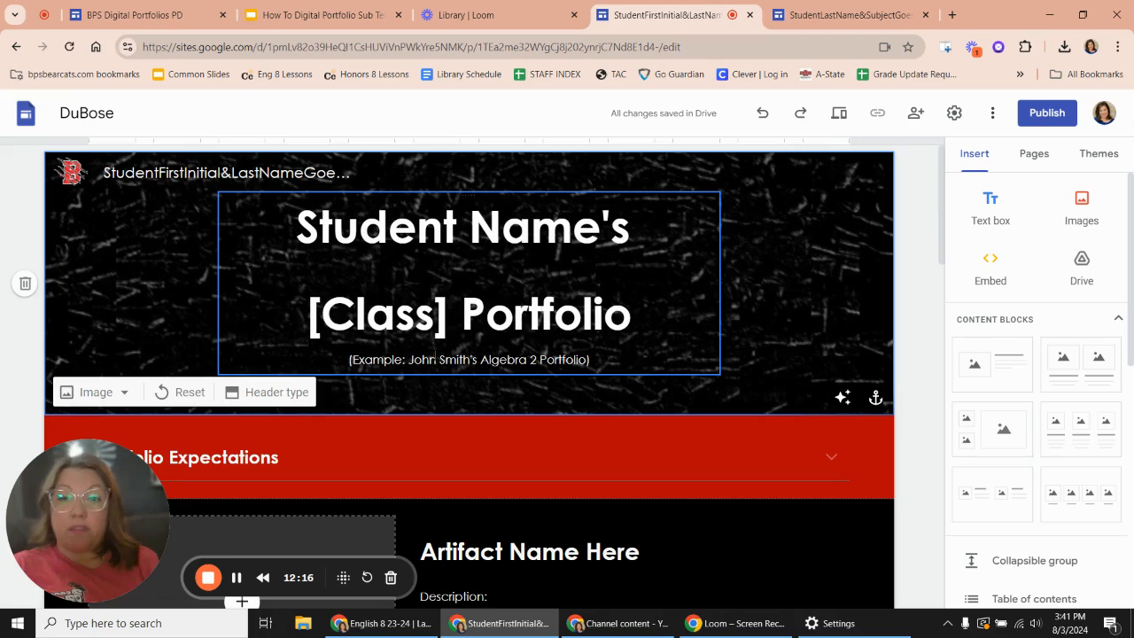
pyautogui.scroll(-2, 736, 299)
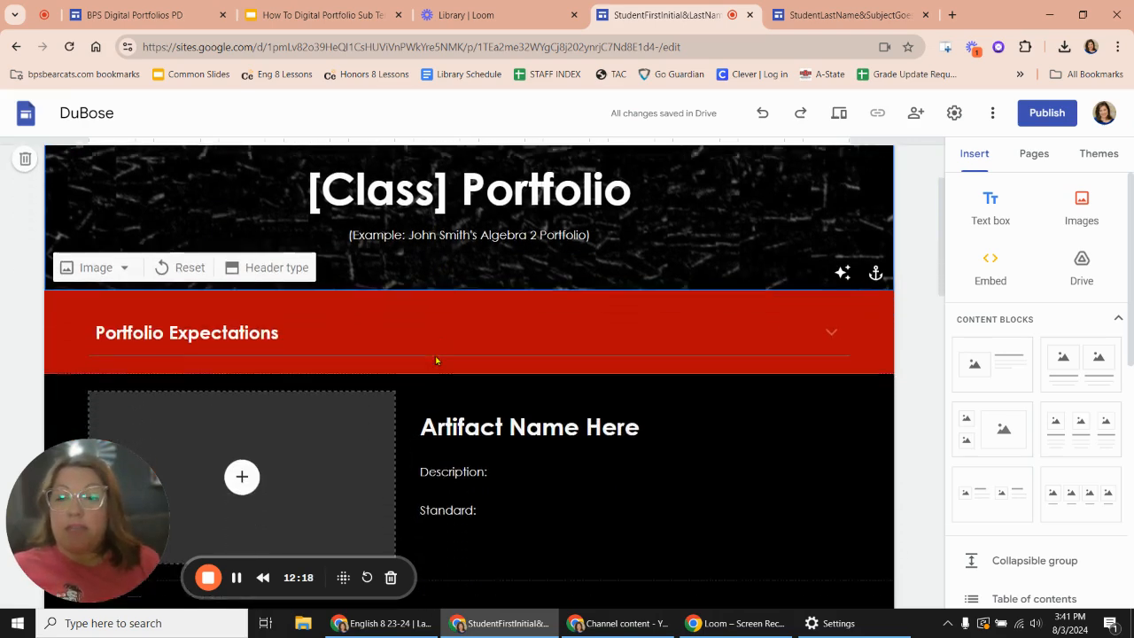
# - Expand the collapsible "Portfolio Expectations" section and review its rules, semester checkpoints and EOY goal
pyautogui.click(833, 324)
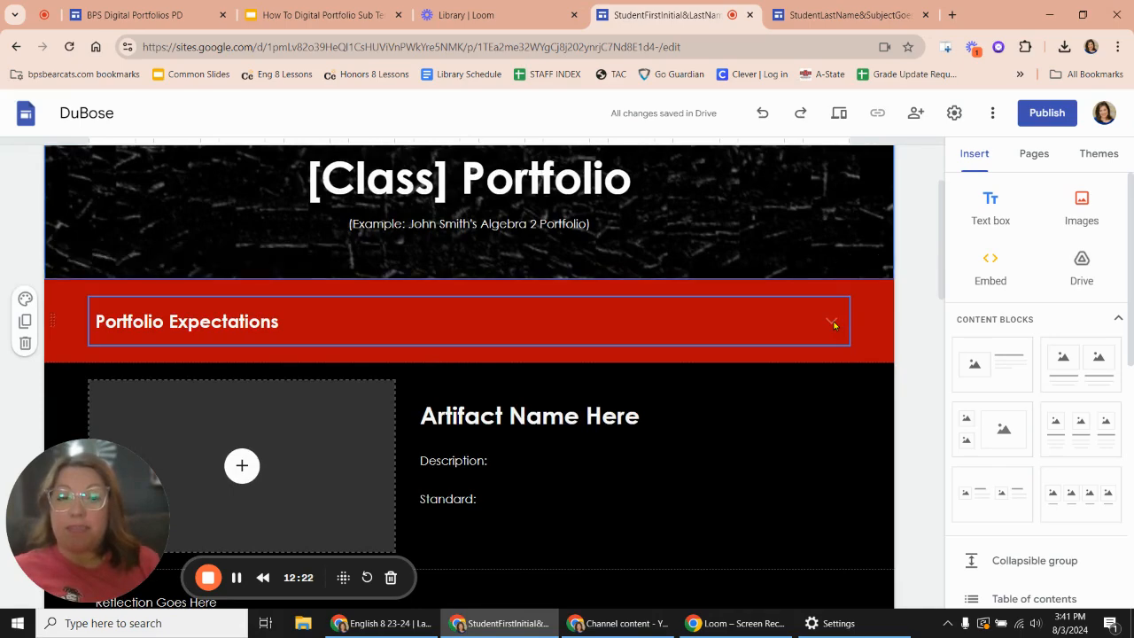
pyautogui.scroll(-8, 750, 471)
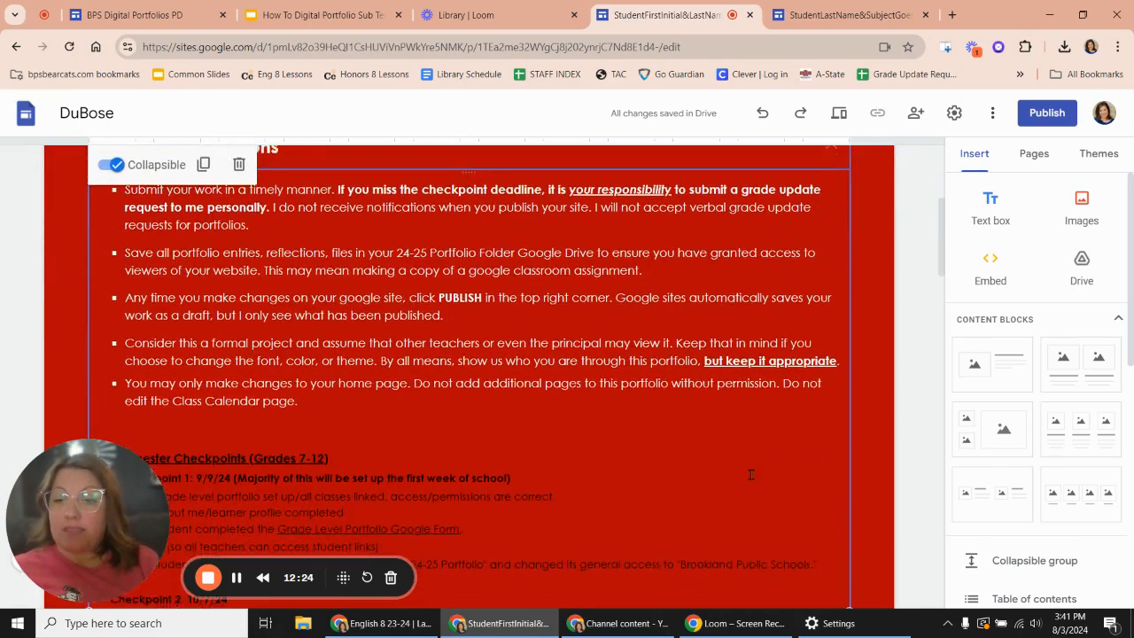
pyautogui.scroll(-1, 749, 473)
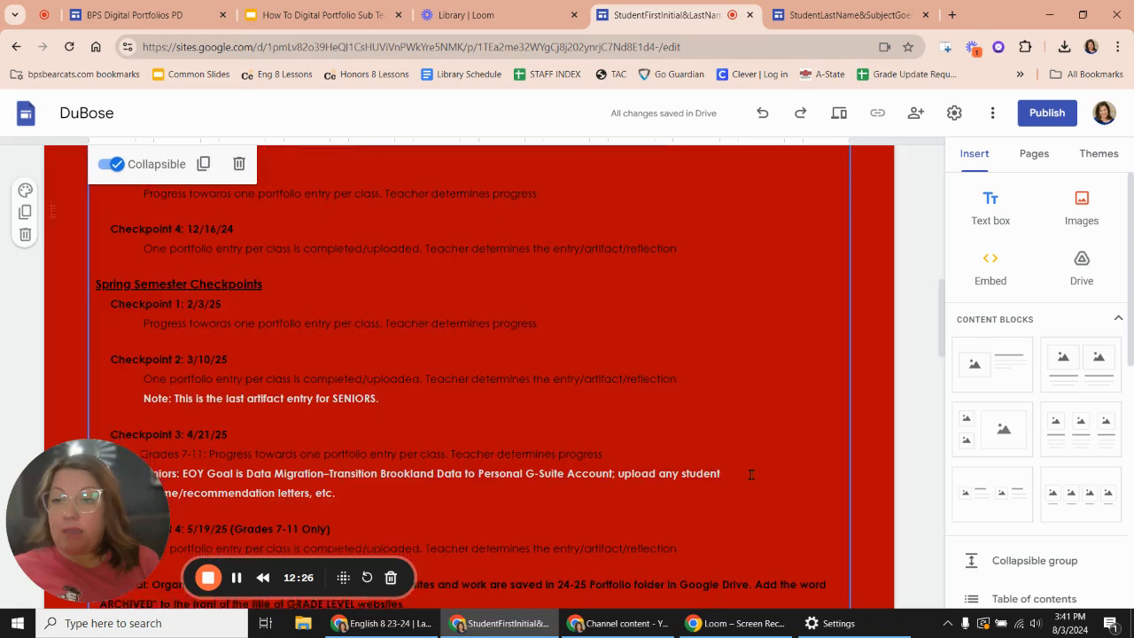
pyautogui.scroll(3, 750, 473)
pyautogui.scroll(-6, 286, 421)
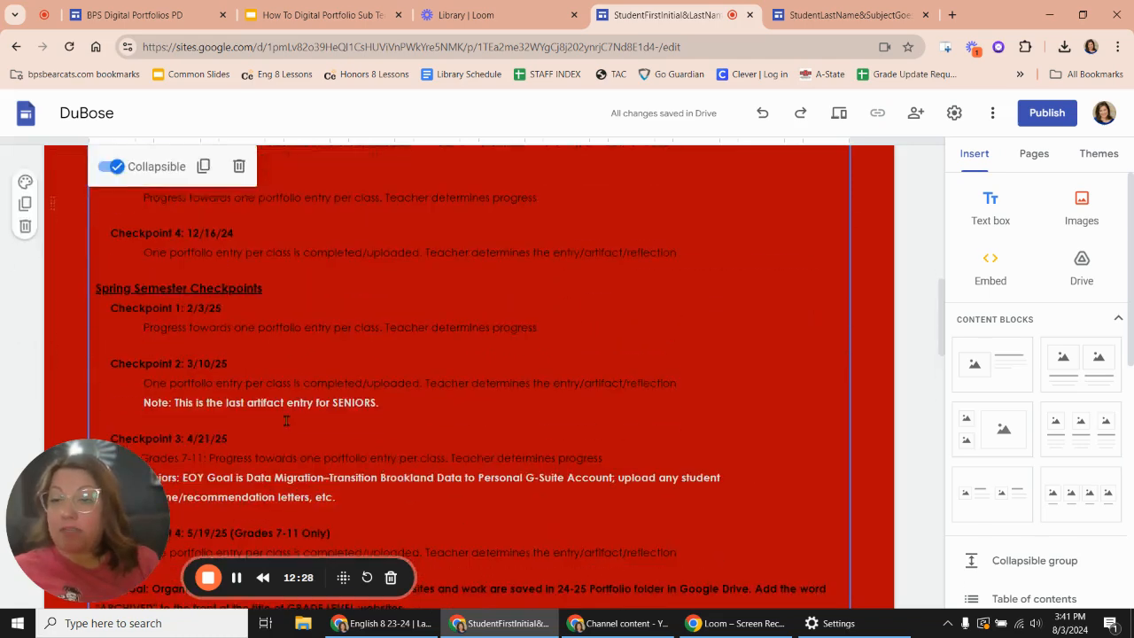
pyautogui.scroll(-2, 286, 421)
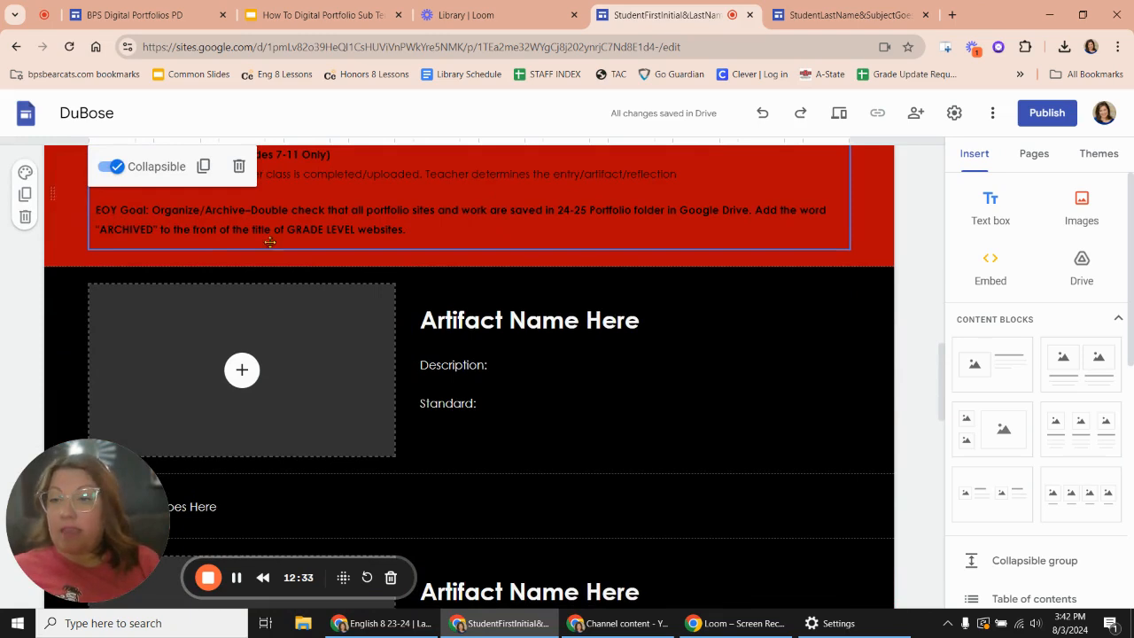
# - Review the artifact and reflection placeholders and the grade-level portfolio link instructions below the expectations, and return to the page header
pyautogui.scroll(-2, 487, 261)
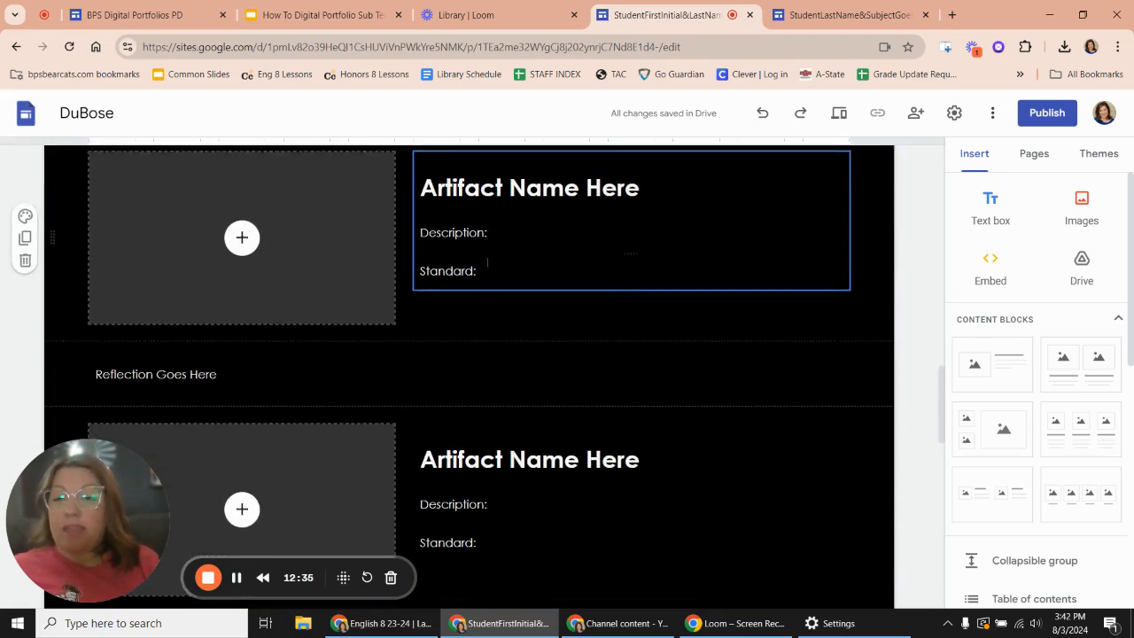
pyautogui.scroll(-1, 487, 264)
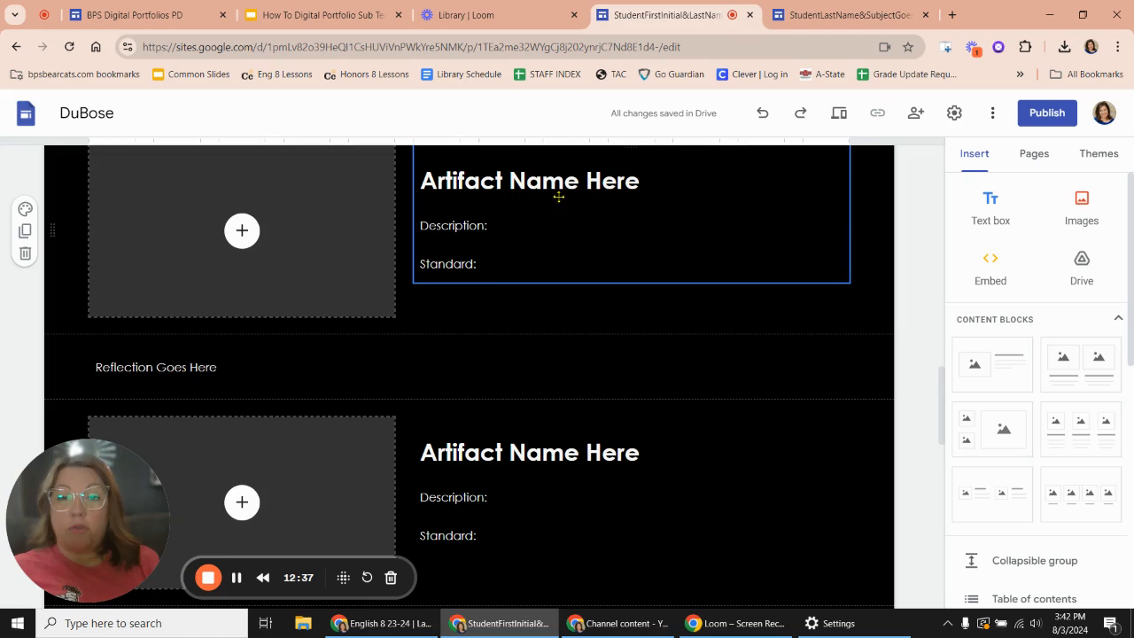
pyautogui.scroll(1, 569, 181)
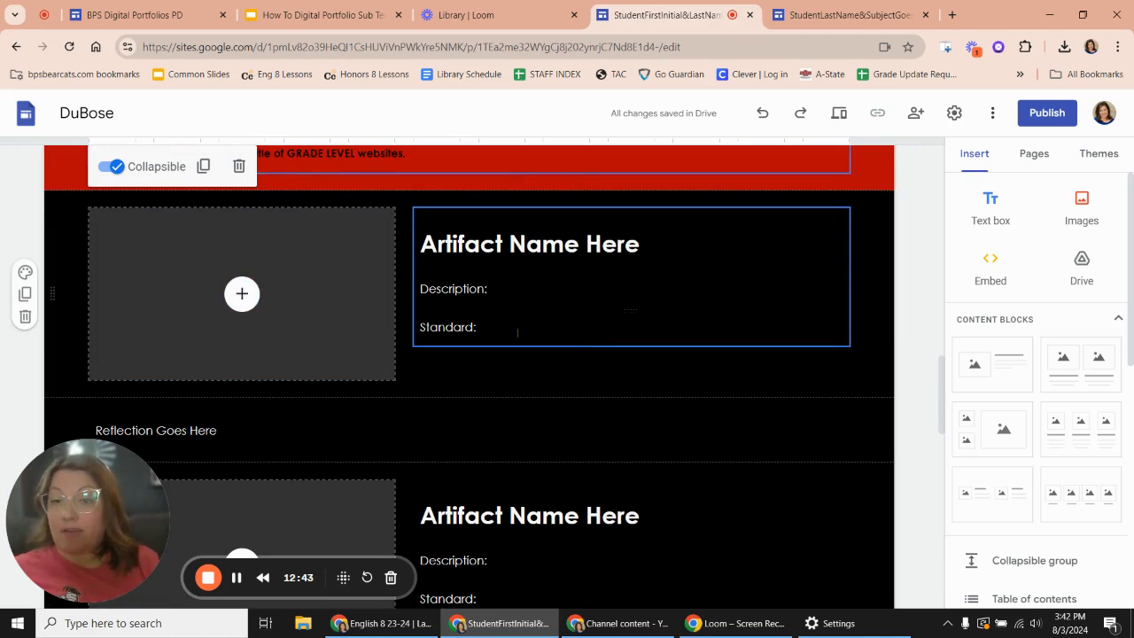
pyautogui.scroll(-1, 518, 332)
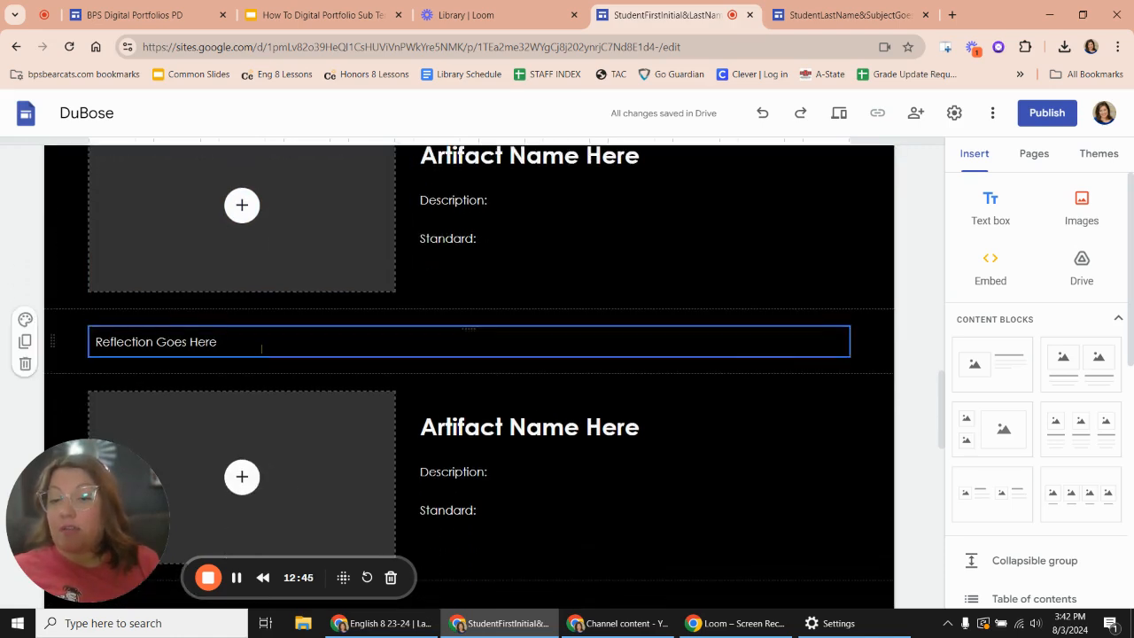
pyautogui.scroll(-6, 490, 342)
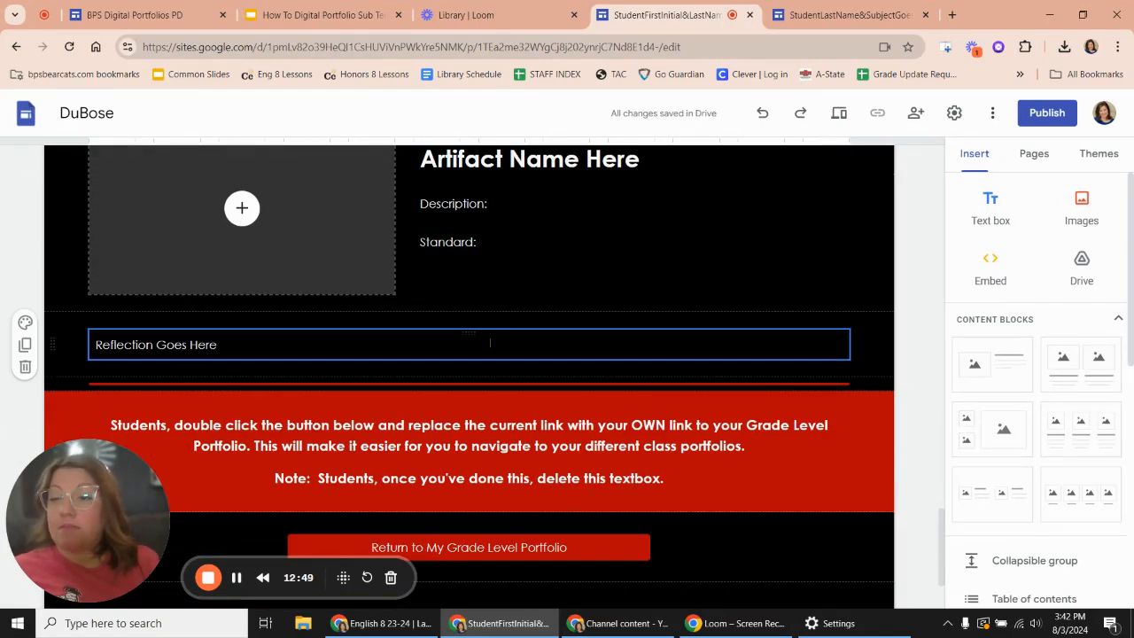
pyautogui.scroll(-1, 490, 342)
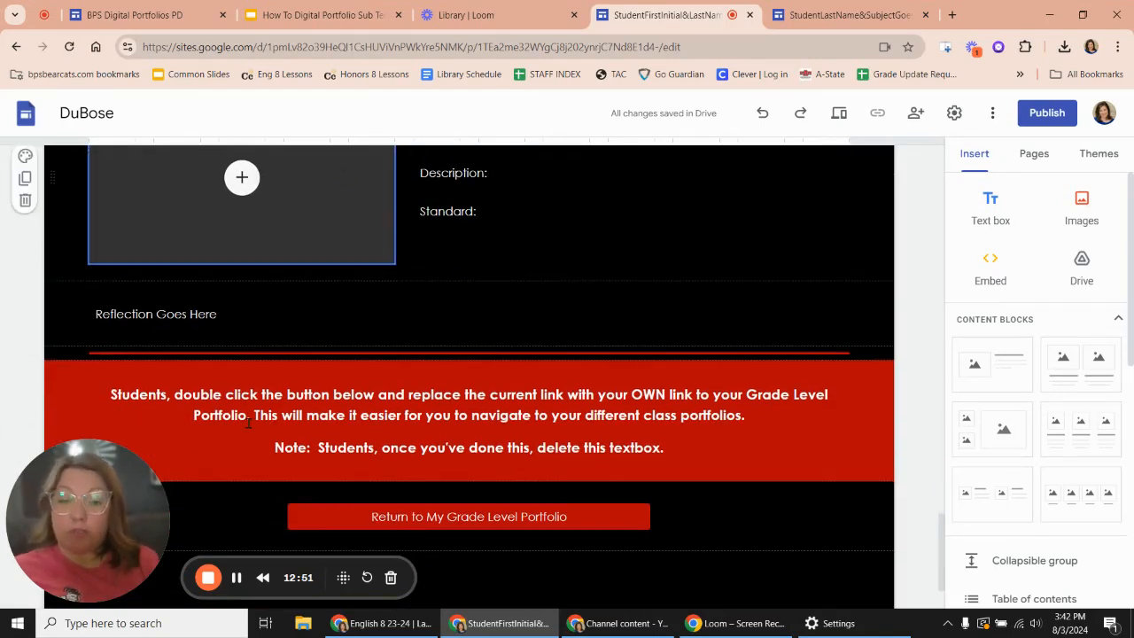
pyautogui.scroll(15, 552, 325)
pyautogui.scroll(10, 552, 325)
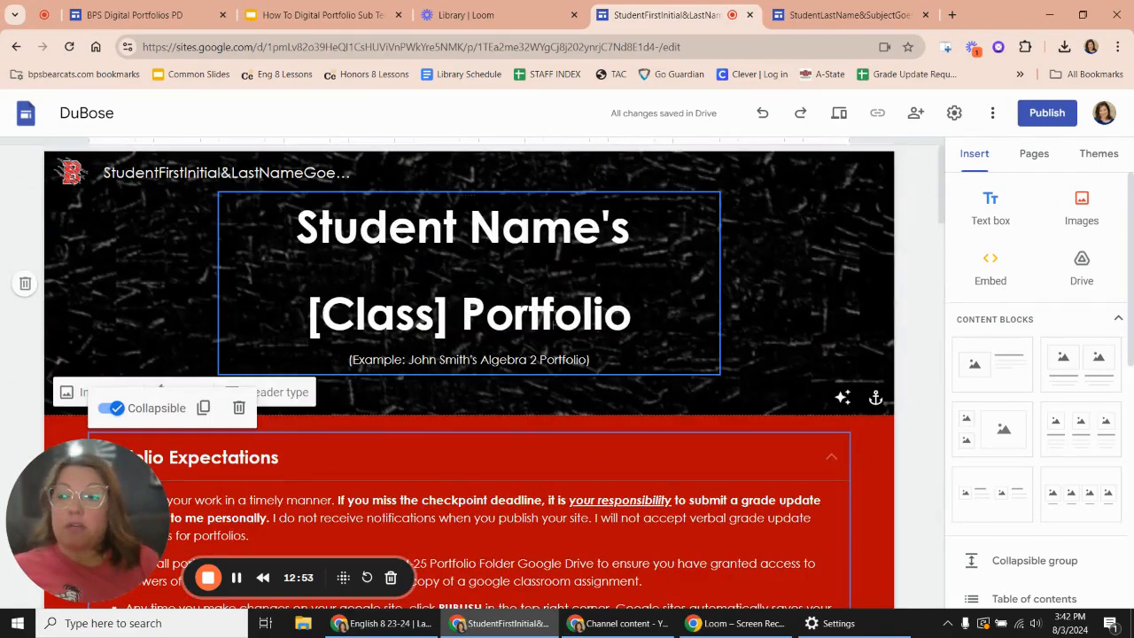